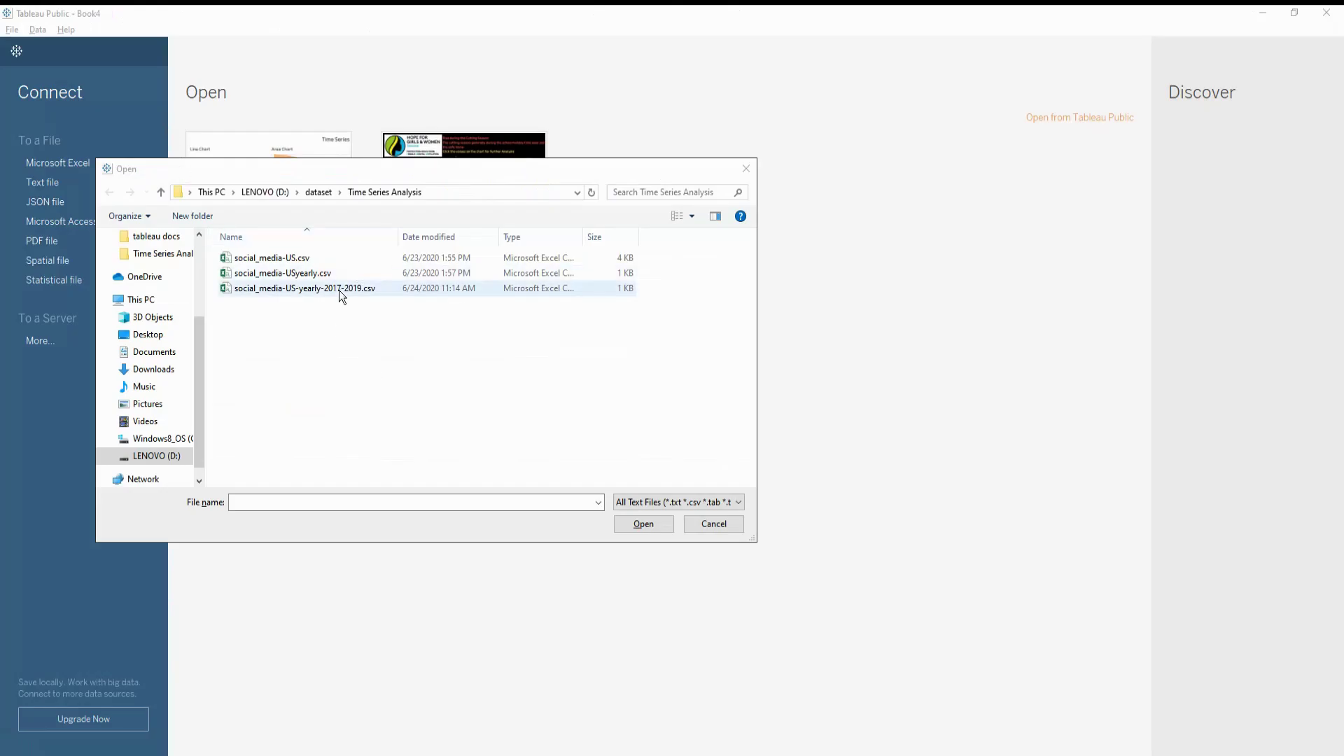
Step: Open social_media-US-yearly-2017-2019.csv as the data source
click(339, 290)
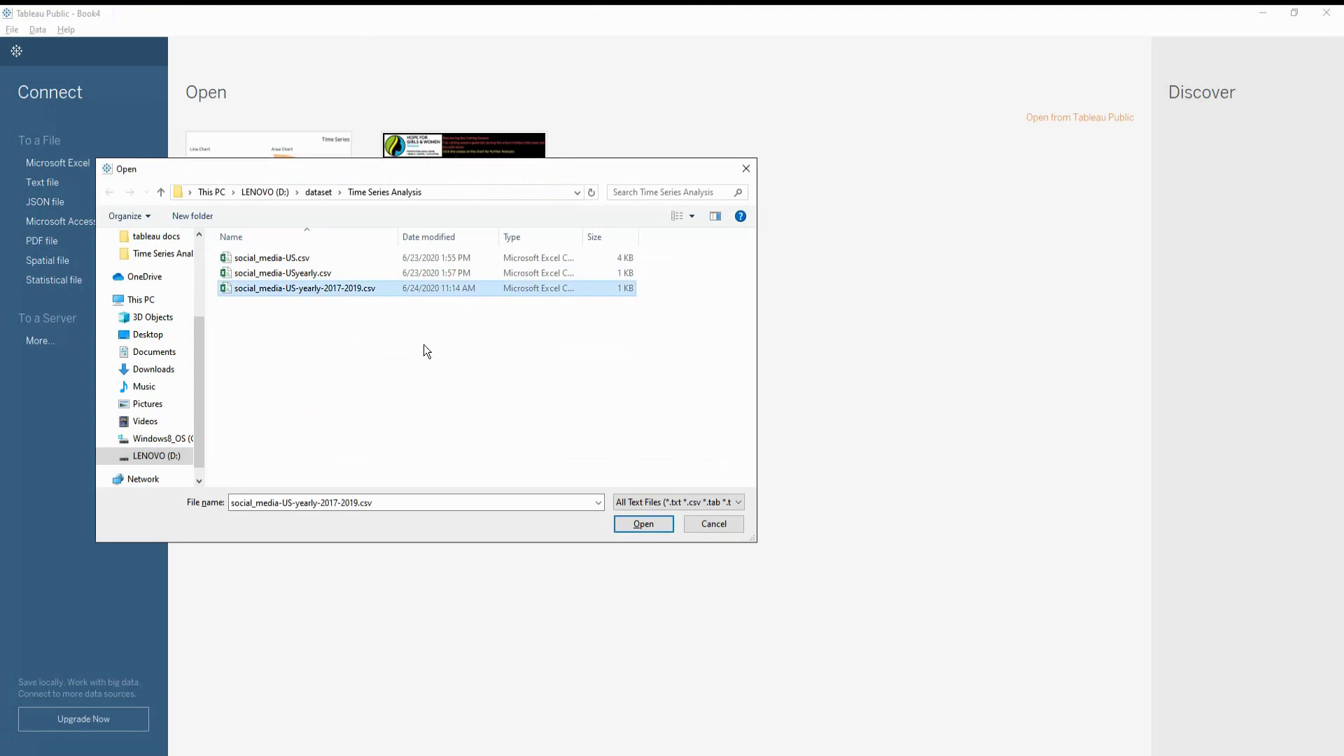
click(645, 526)
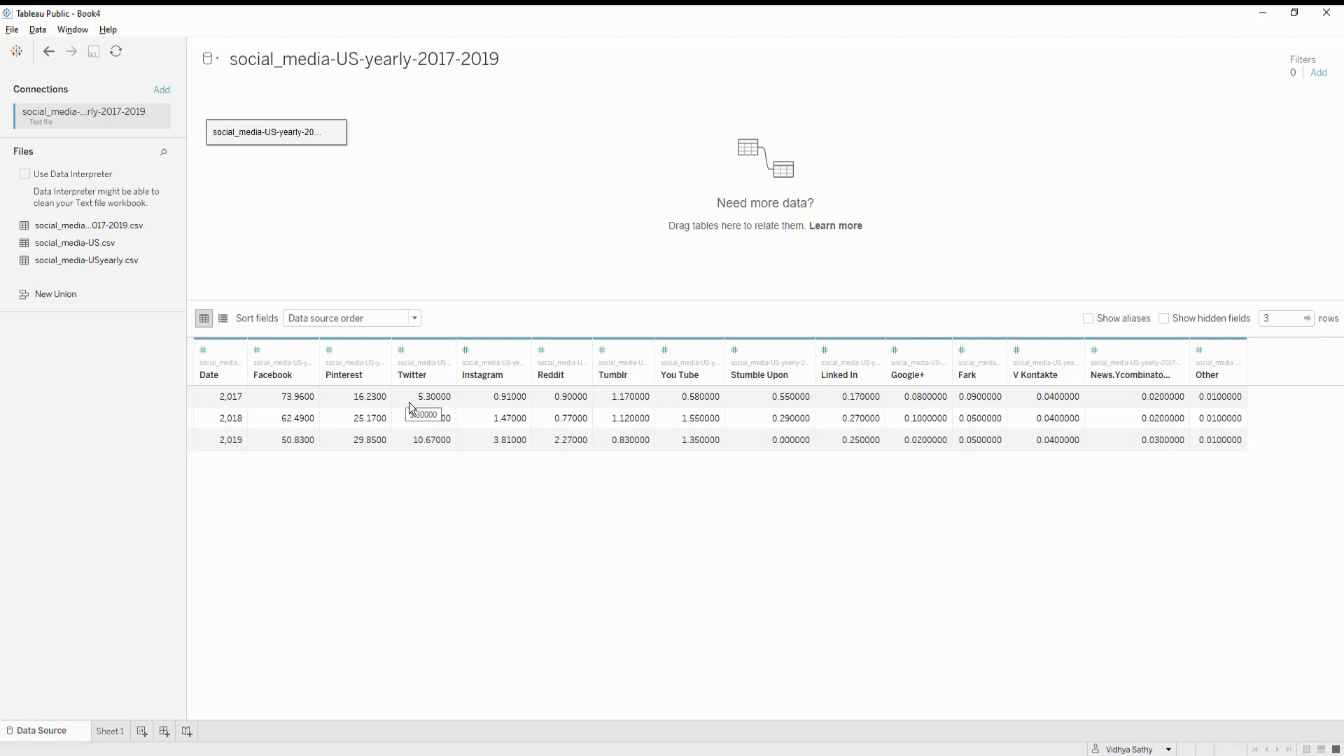
Step: Pivot the platform columns, Facebook through Other, into rows
click(294, 351)
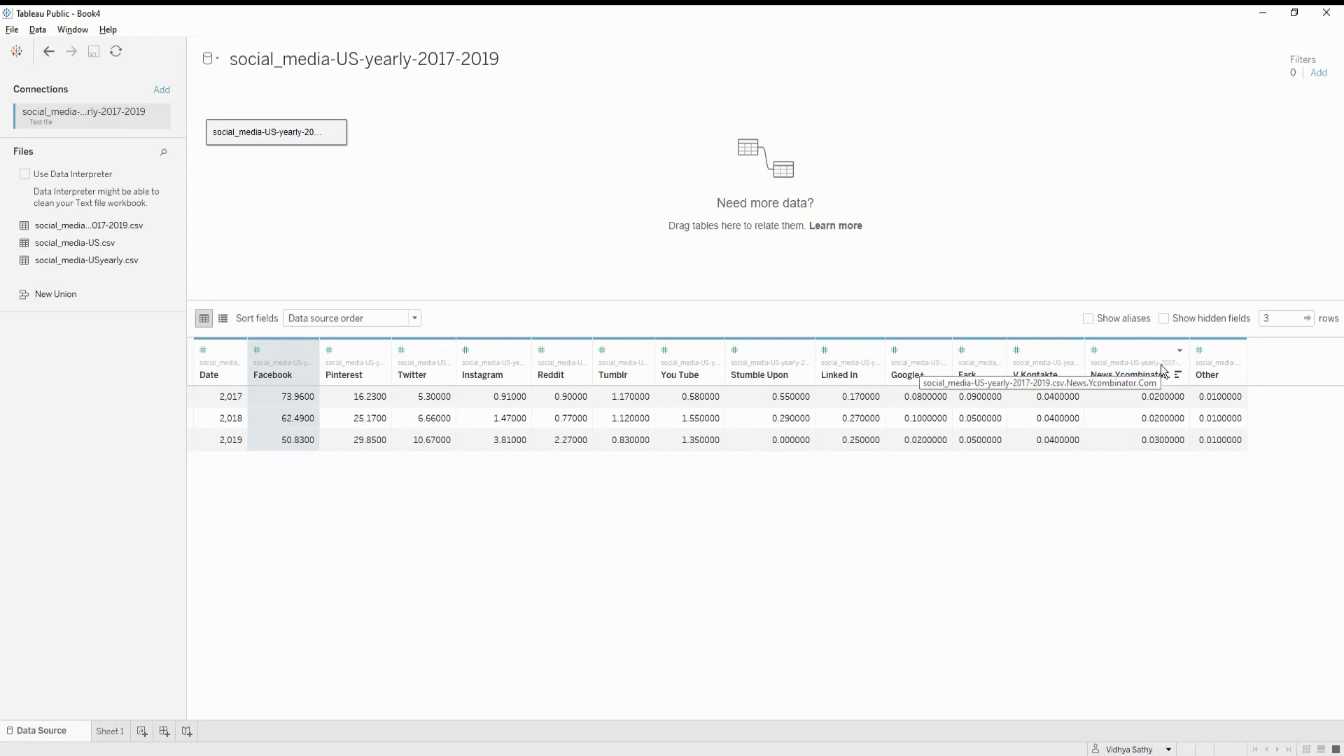
shift+click(1228, 358)
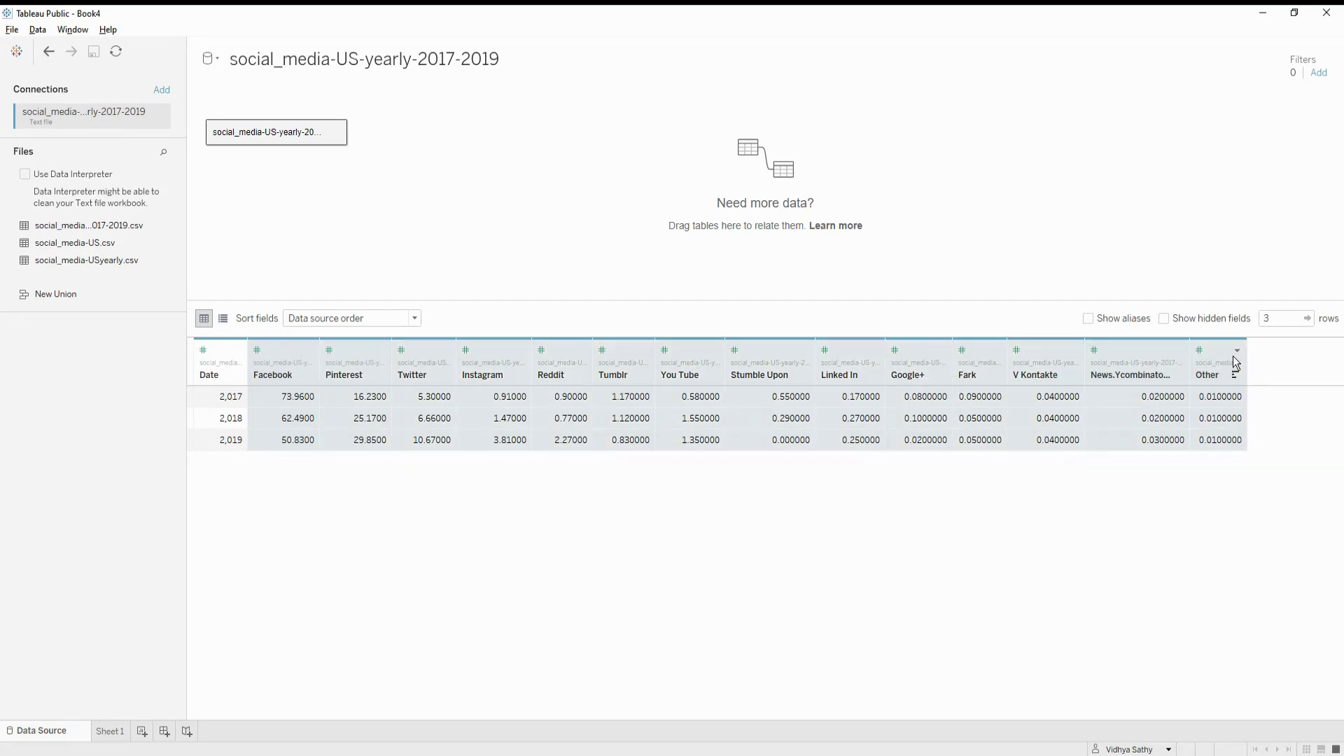
click(1237, 350)
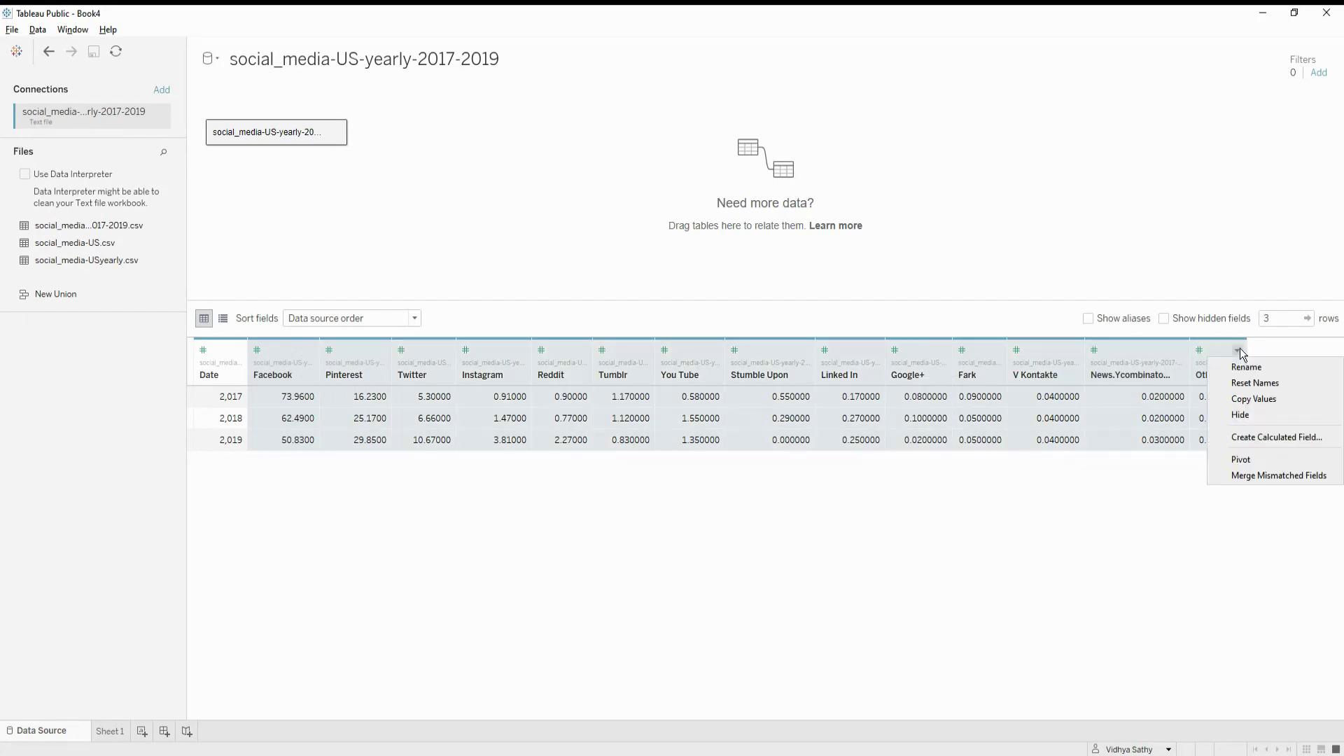
click(1286, 460)
Step: Rename the pivot columns to 'Social Media' and 'value in %'
double_click(246, 375)
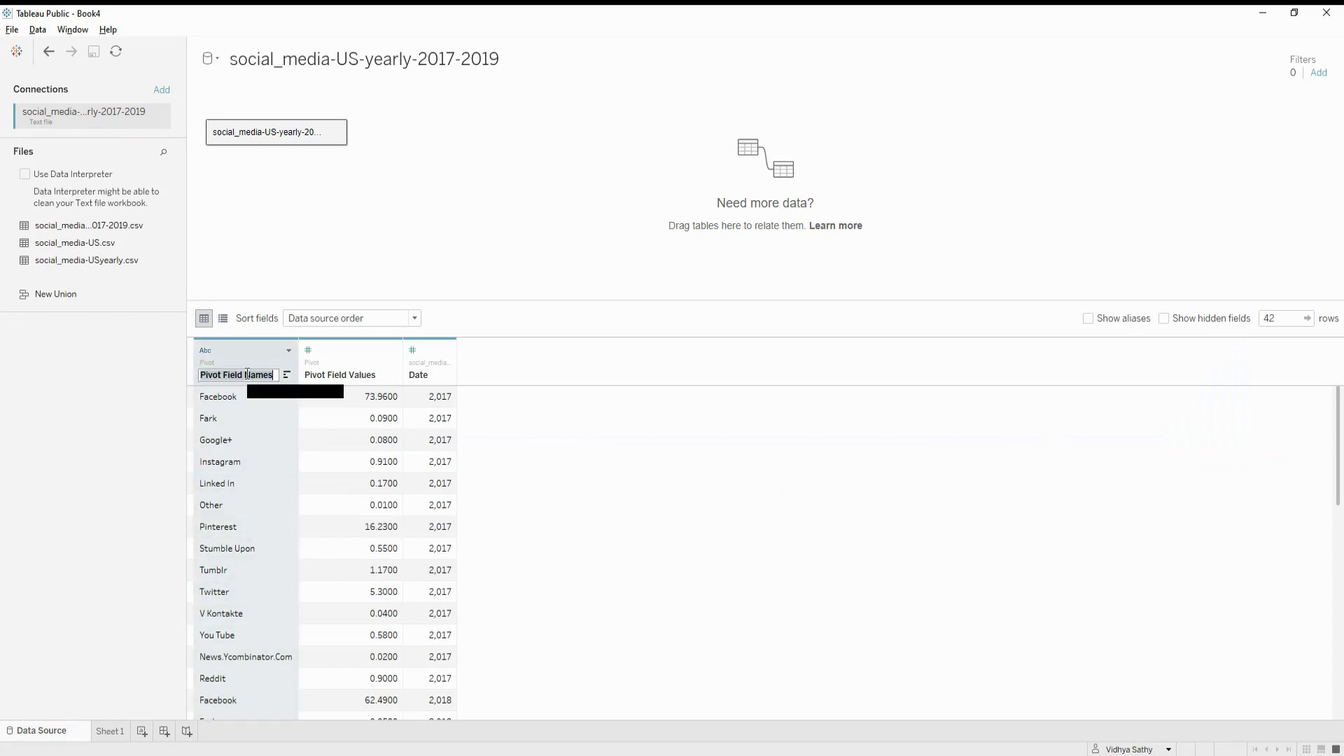
text(Socia)
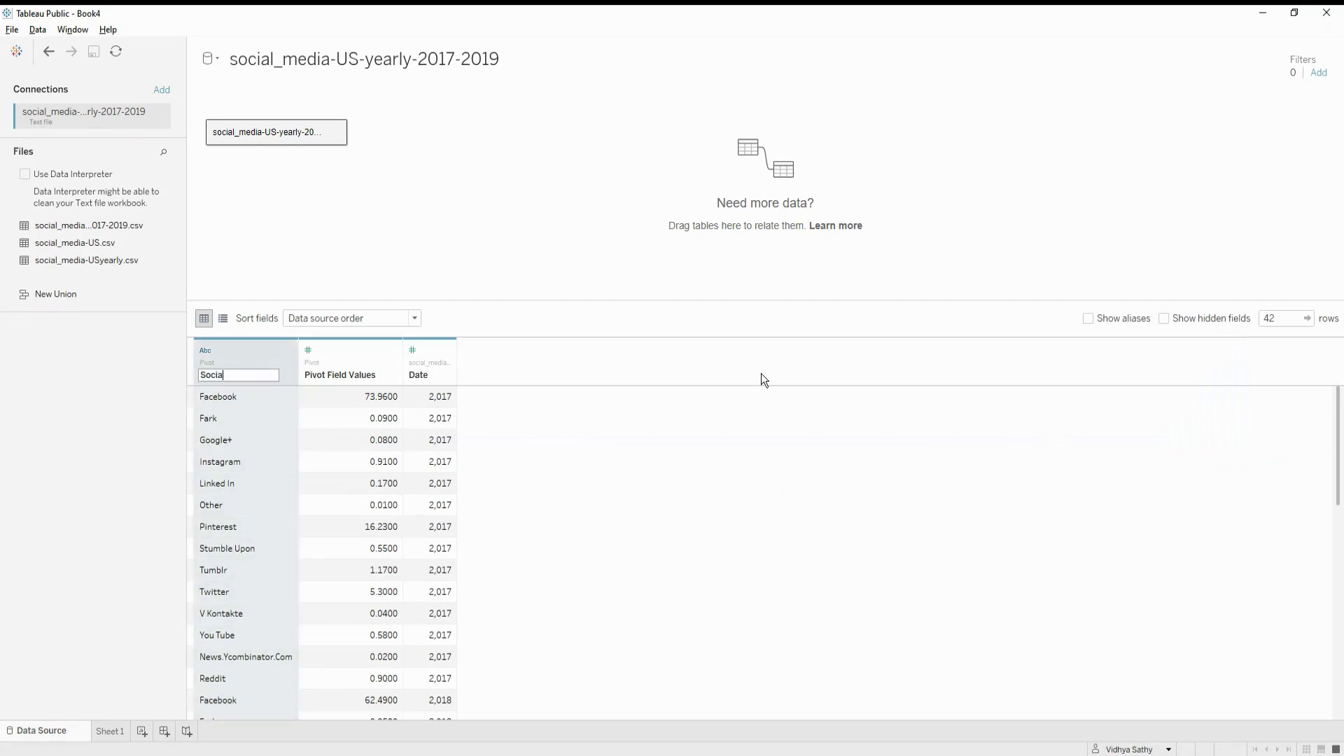
text(l Media)
double_click(350, 374)
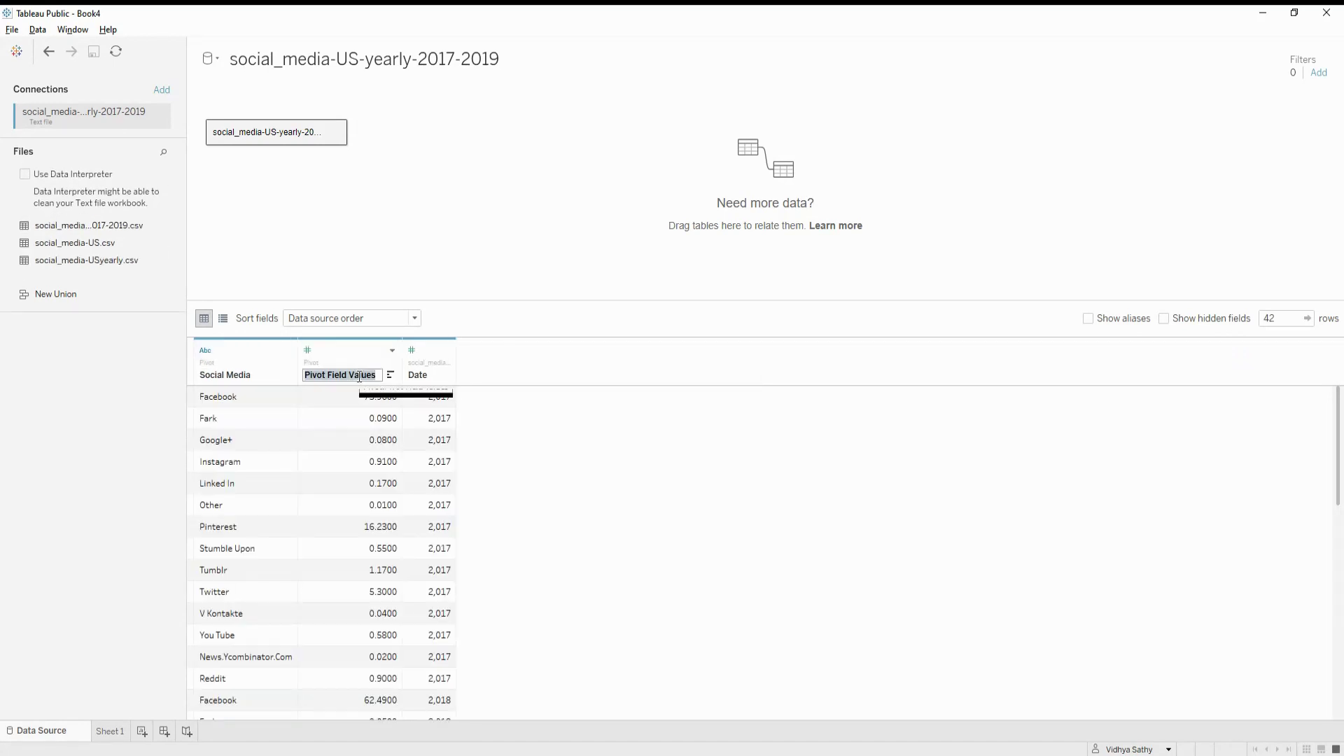
text(v)
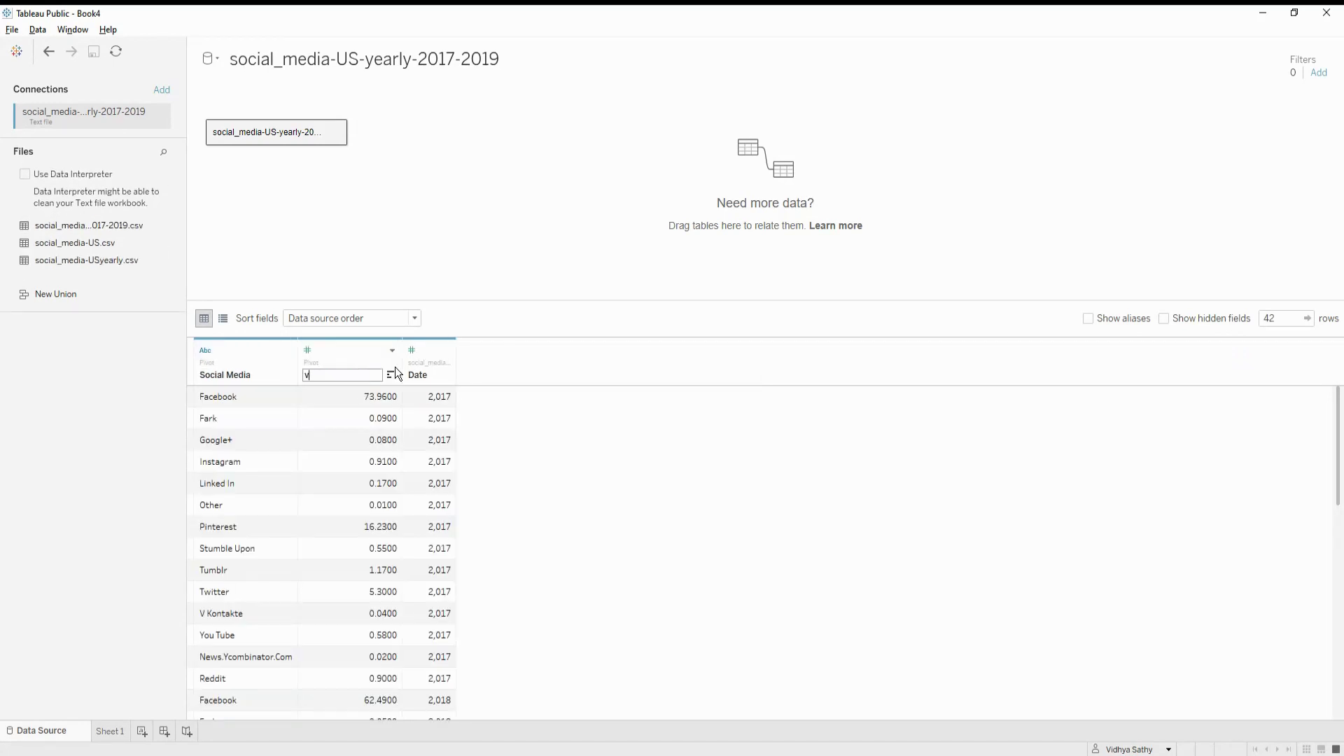
text(alue in %)
key(Return)
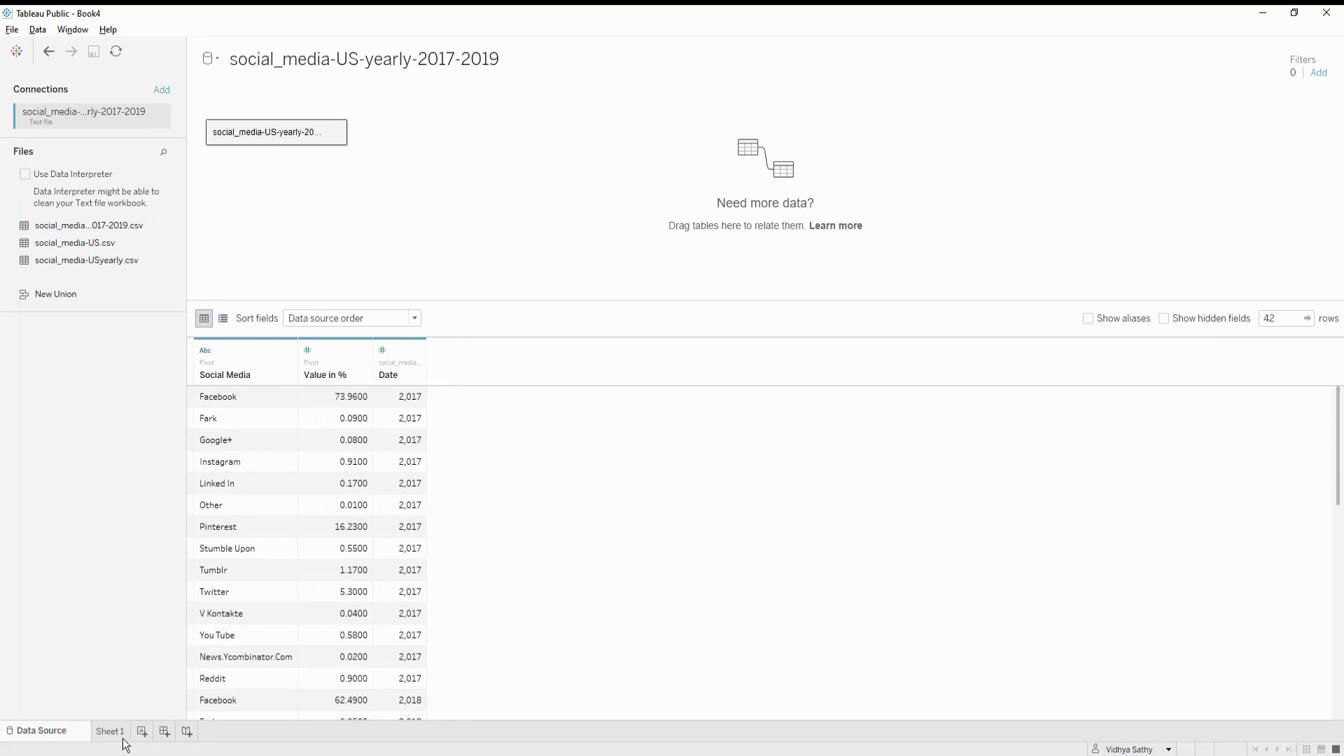
Step: On Sheet 1, convert Date to a dimension and change its data type to Date
click(123, 739)
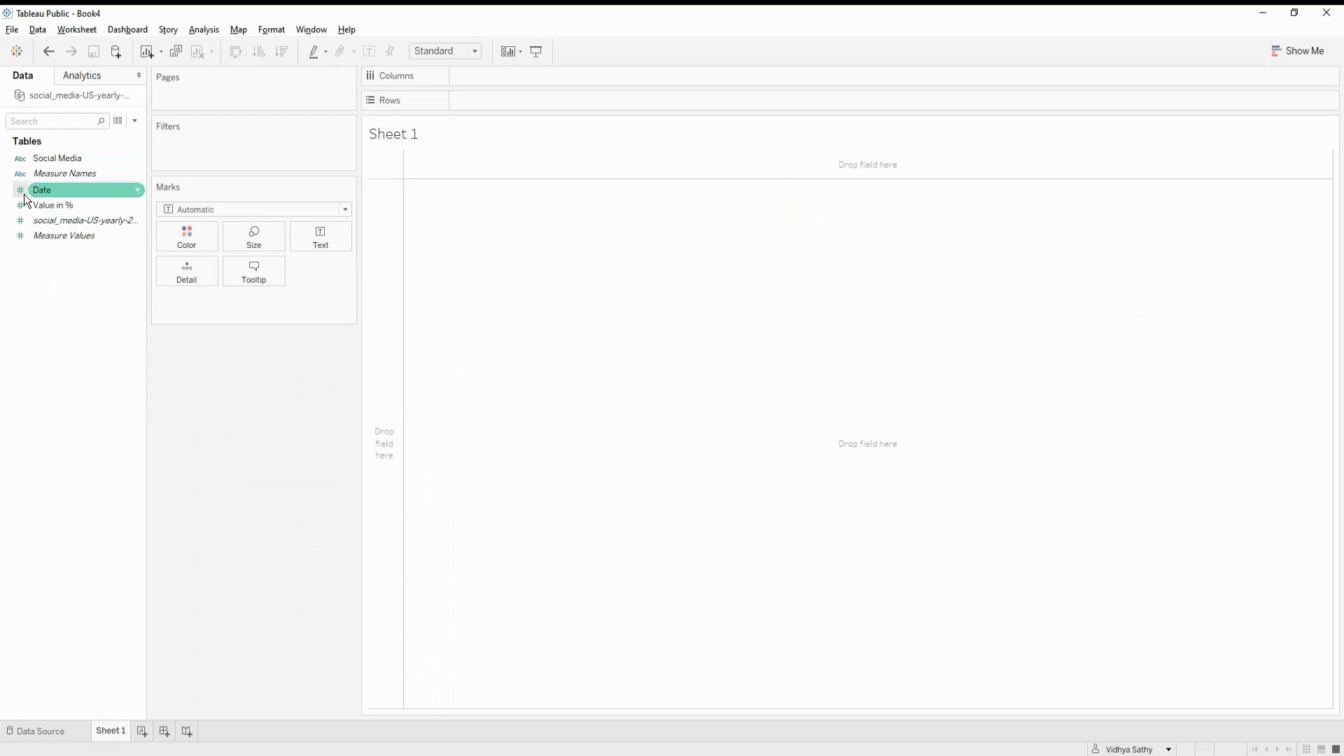
right_click(140, 190)
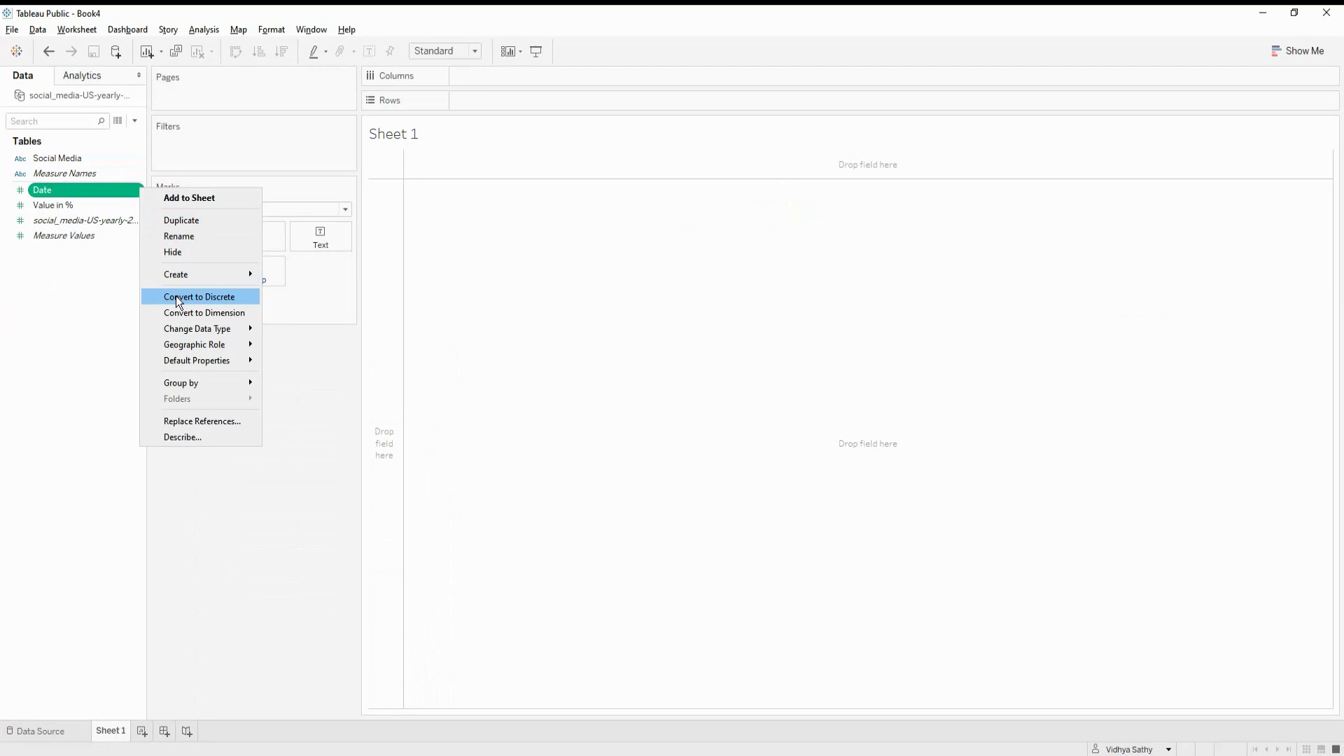
click(180, 315)
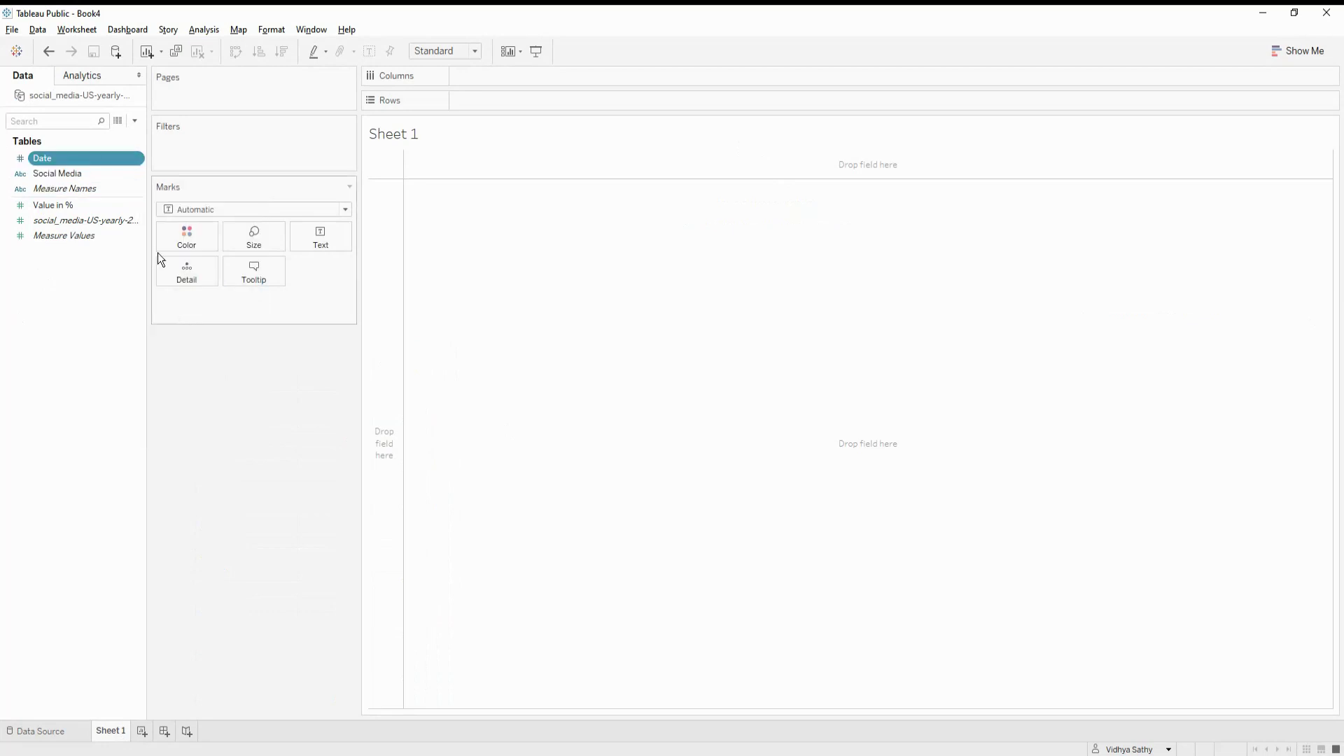
click(138, 158)
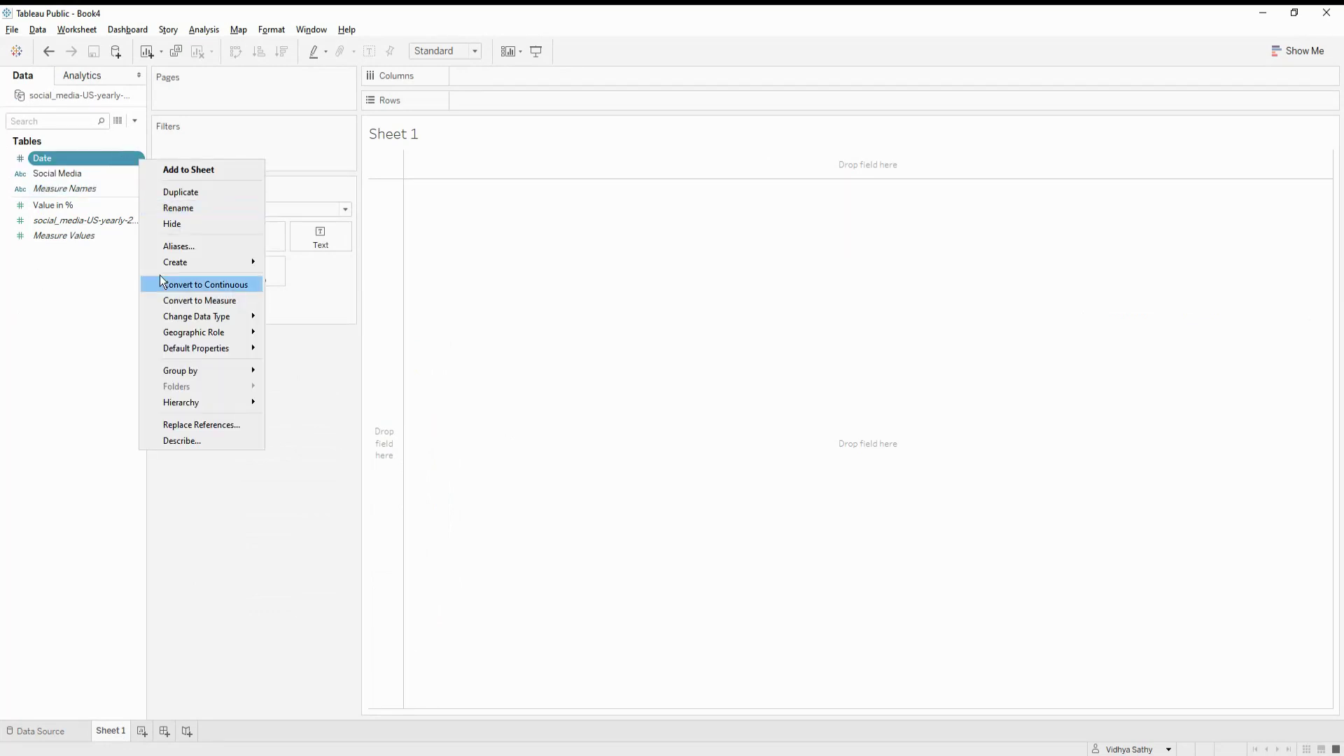
mouse_move(213, 317)
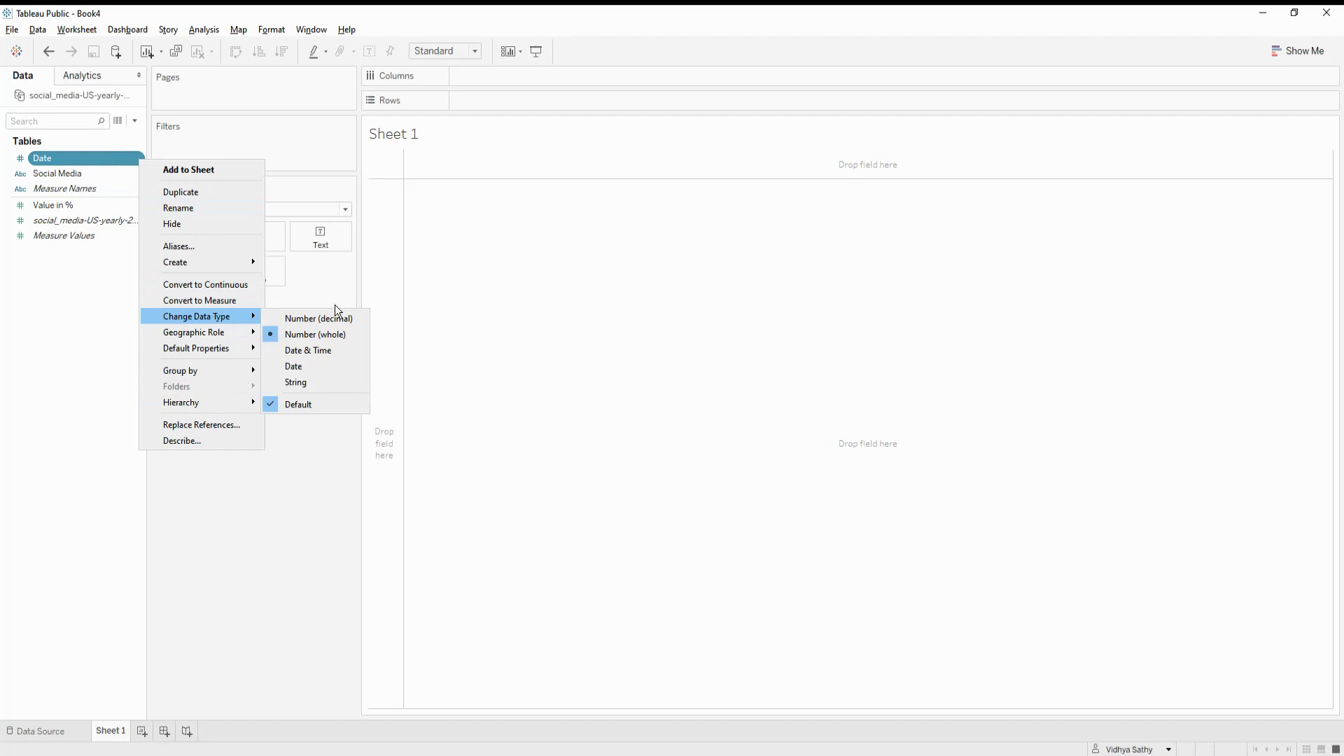
click(334, 366)
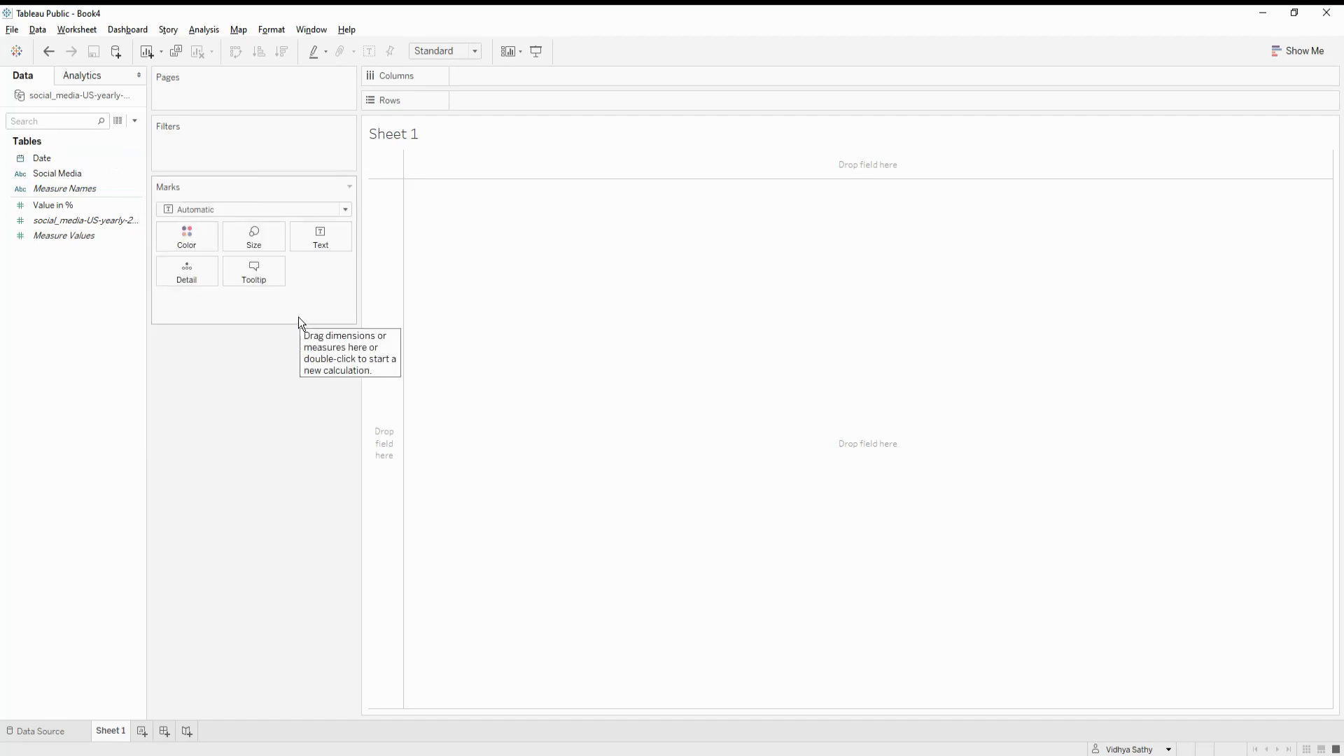
Step: Put YEAR(Date) on Columns and filter the years to 2017 and 2019, excluding 2018
drag(67, 162, 499, 82)
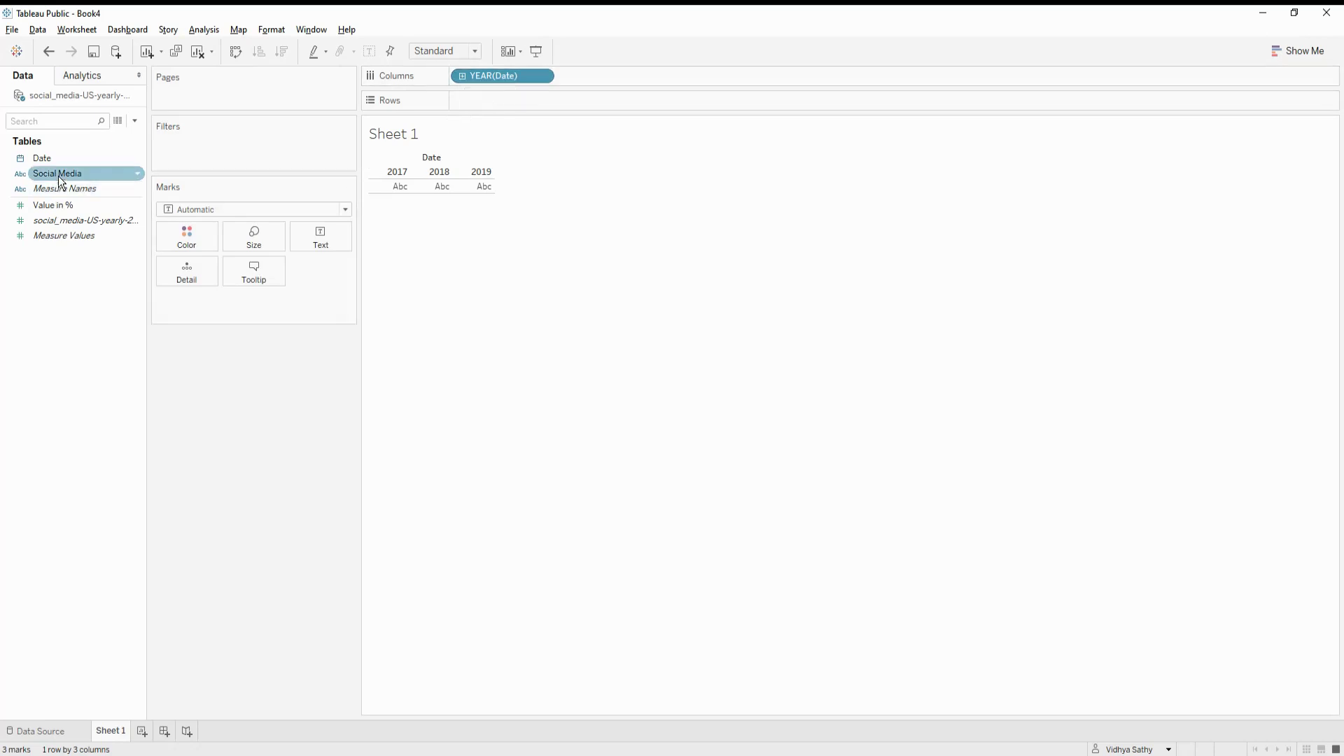
drag(65, 158, 257, 145)
double_click(601, 297)
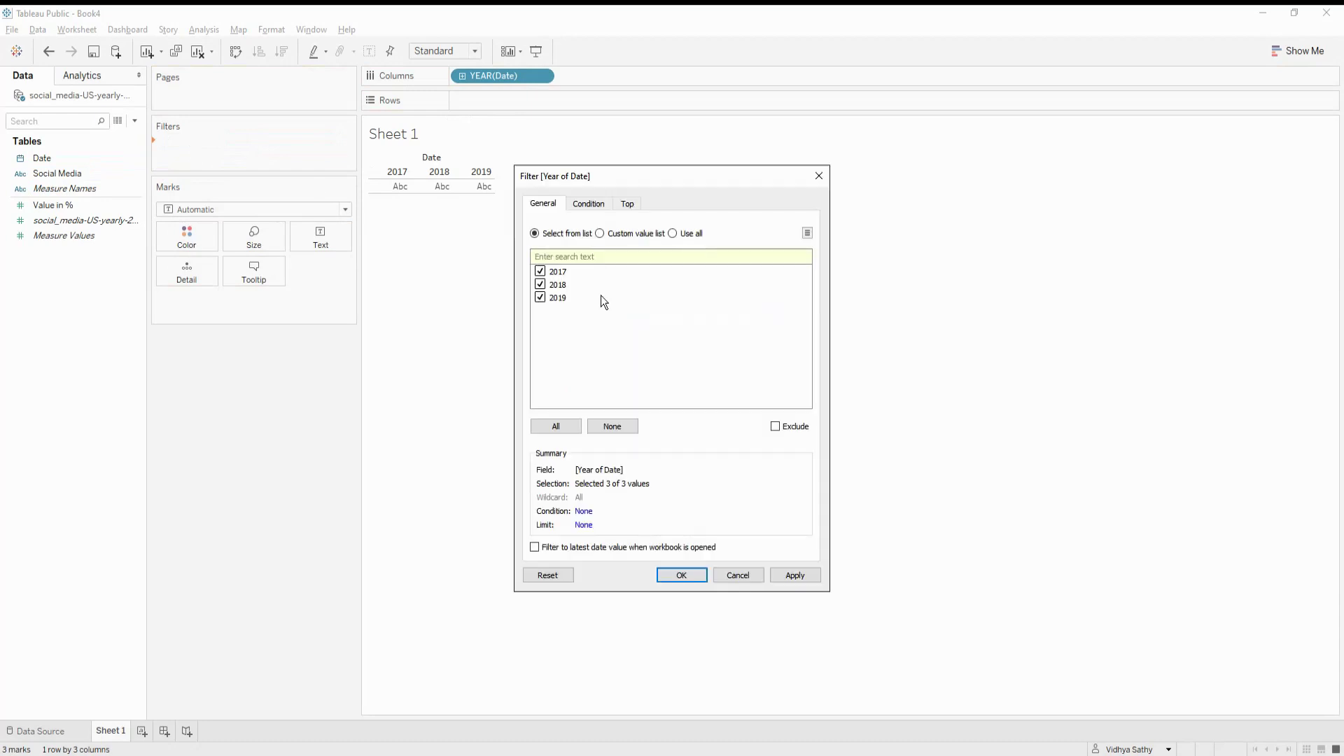
click(541, 285)
click(795, 579)
click(676, 579)
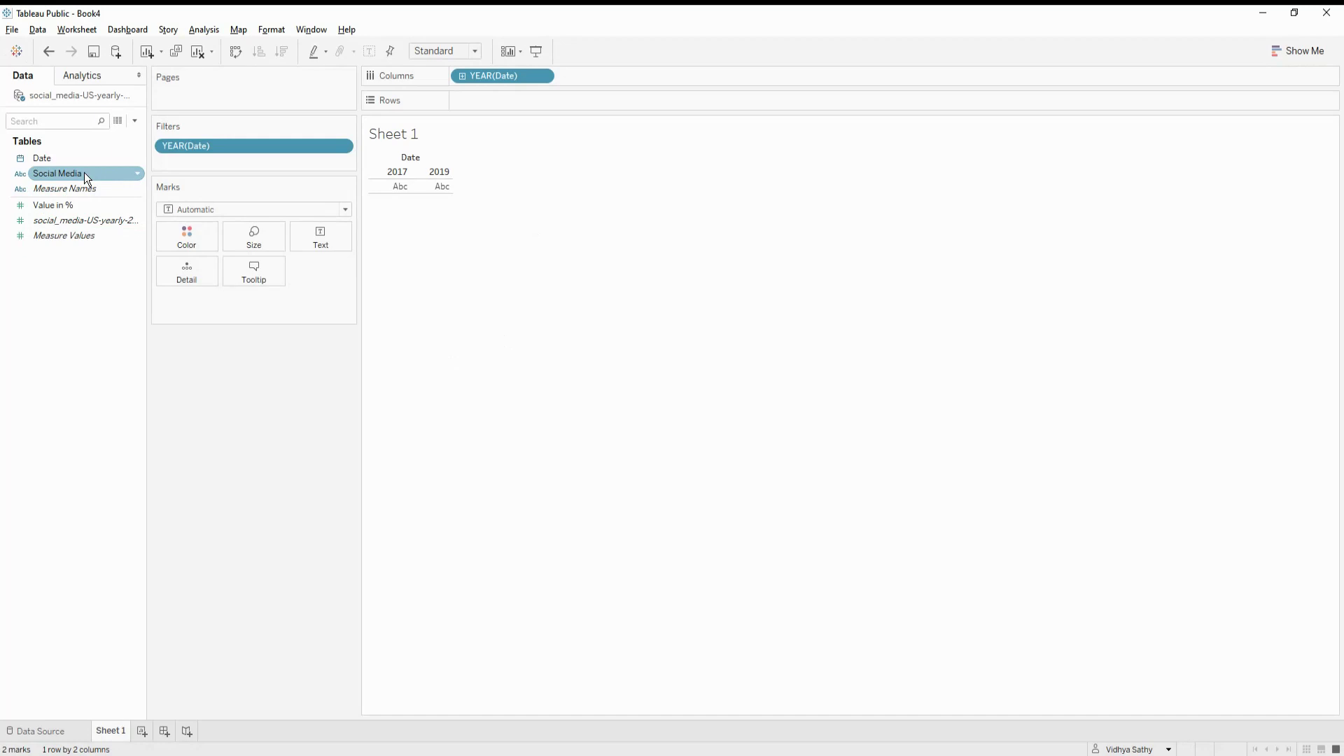
Step: Label the marks with Social Media and put SUM(Value in %) on Rows
drag(84, 173, 319, 238)
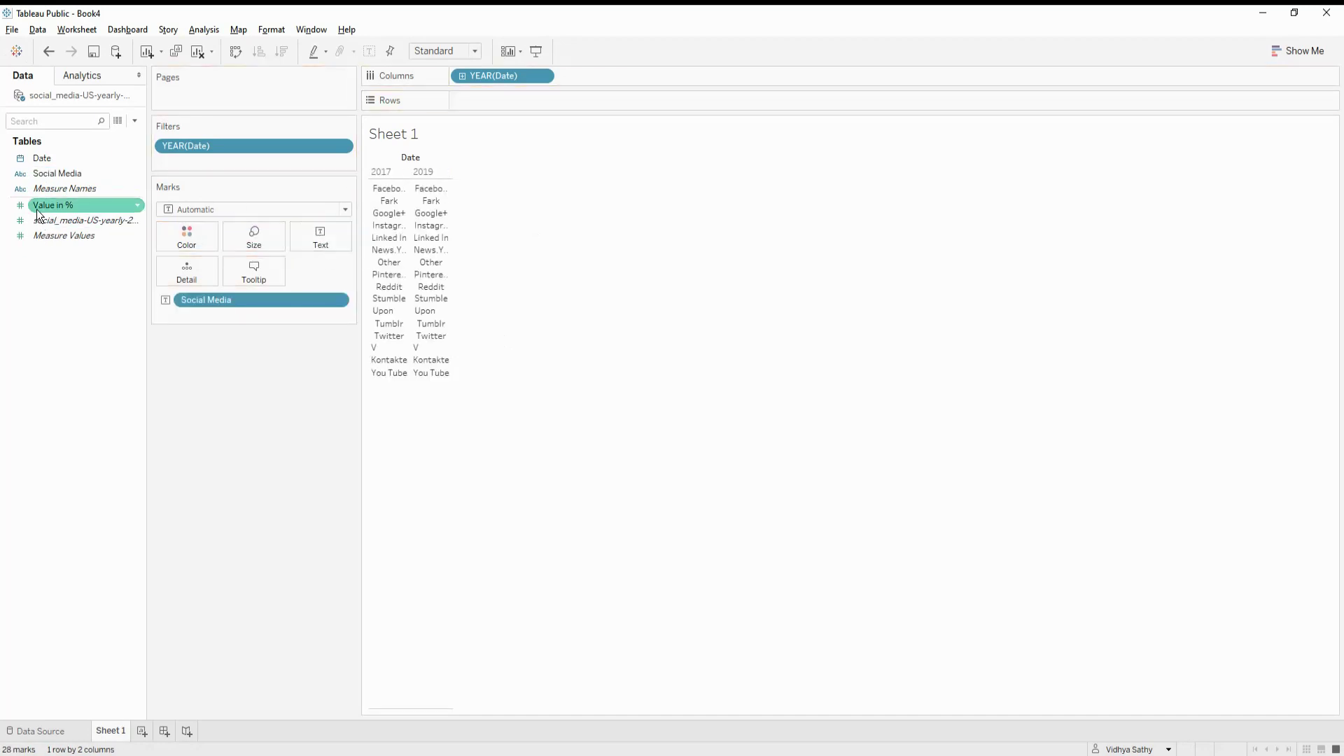
drag(37, 209, 463, 107)
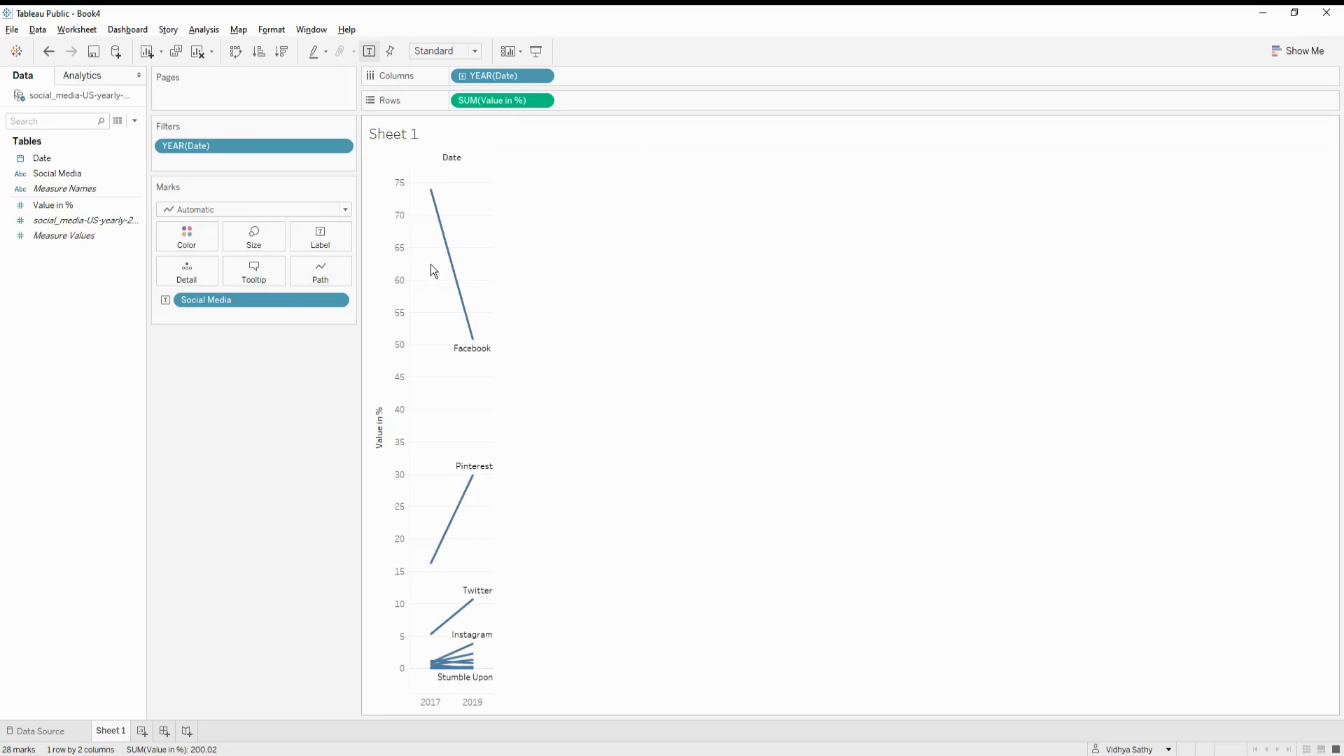
click(543, 102)
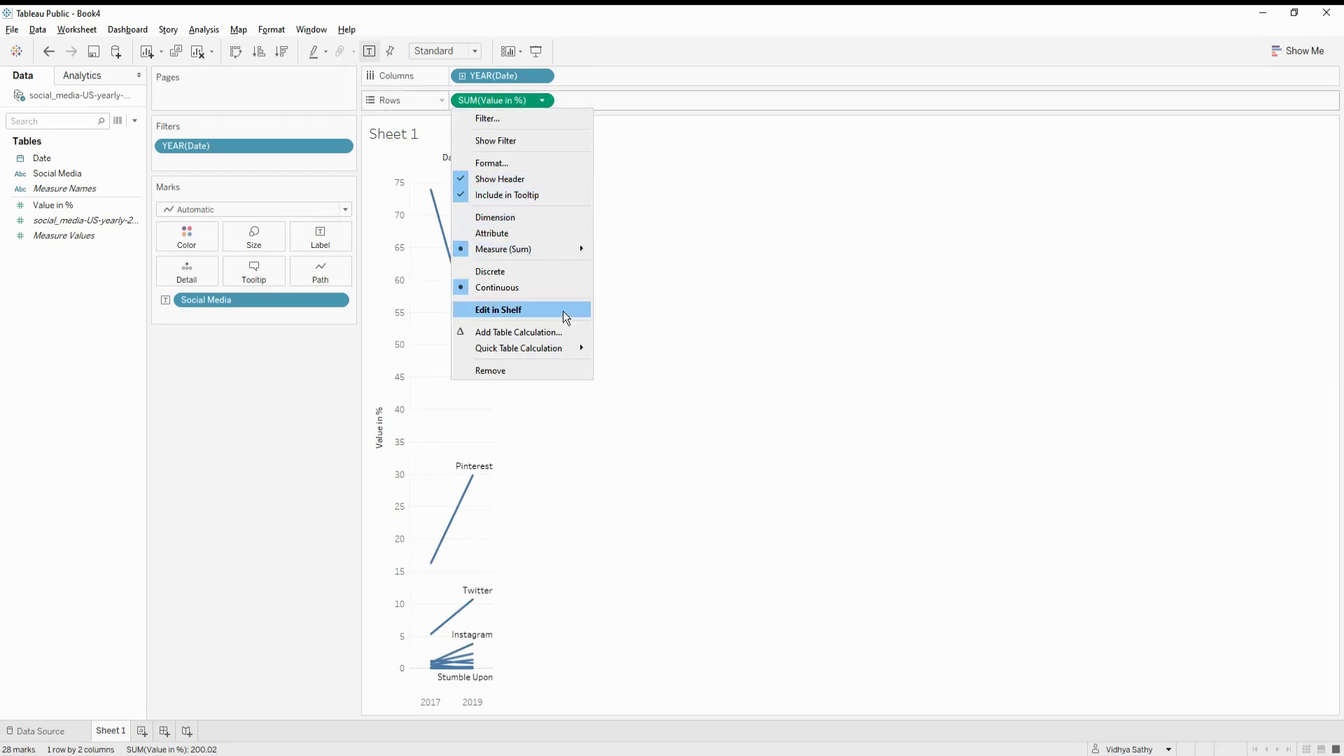
mouse_move(572, 346)
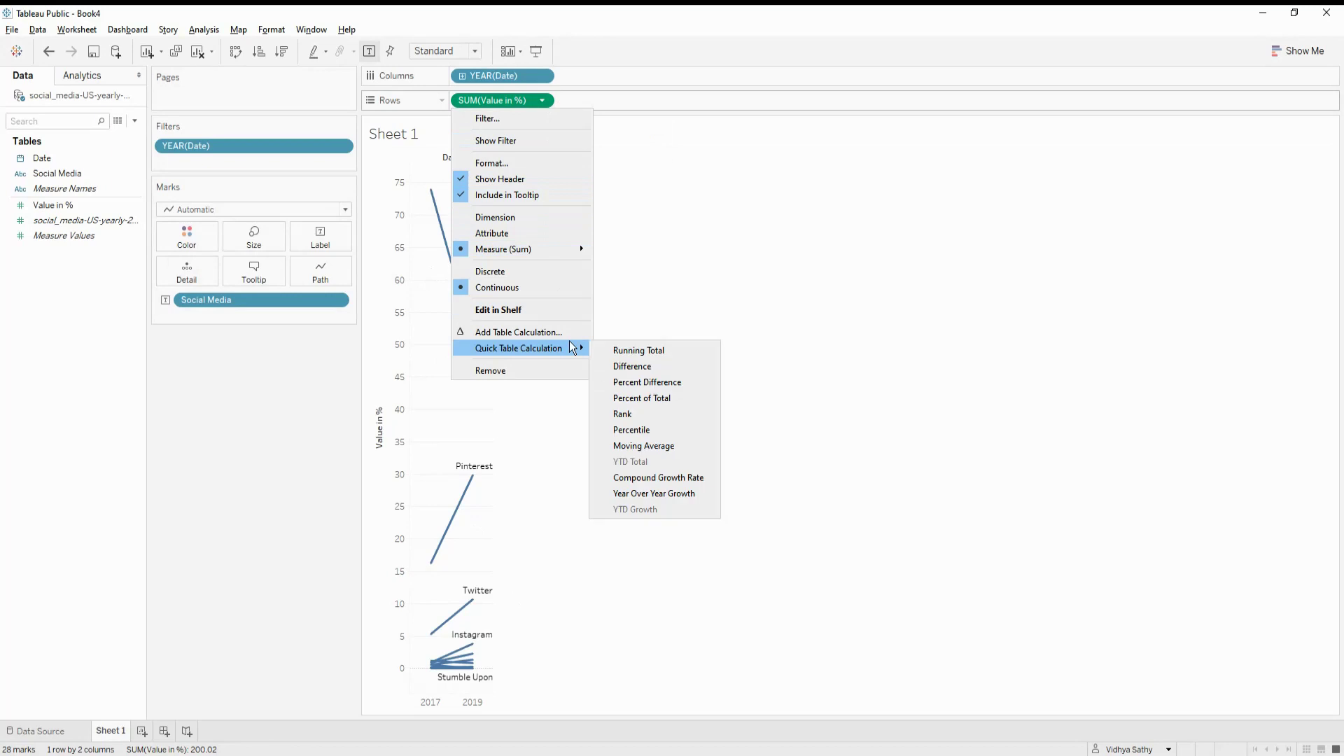
Step: Turn SUM(Value in %) into a Rank table calculation computed using Social Media
click(671, 415)
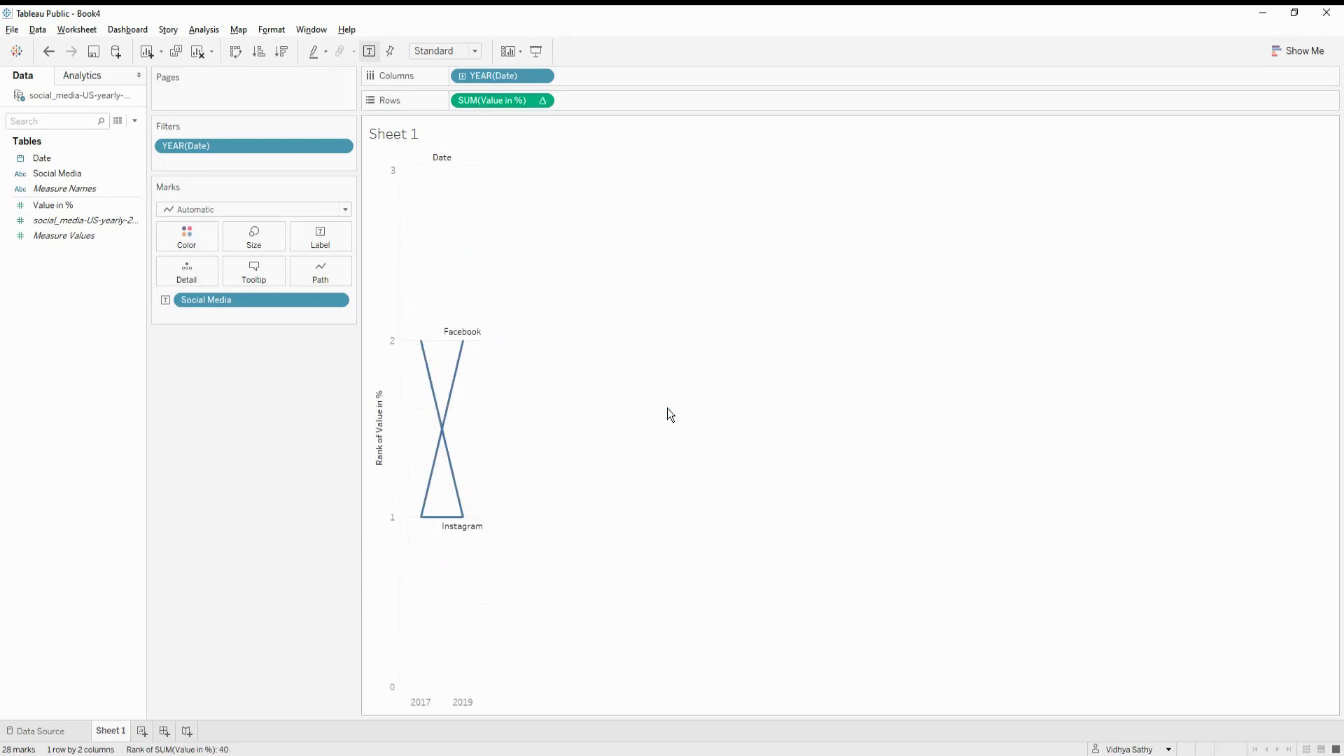
click(544, 101)
click(545, 103)
double_click(547, 102)
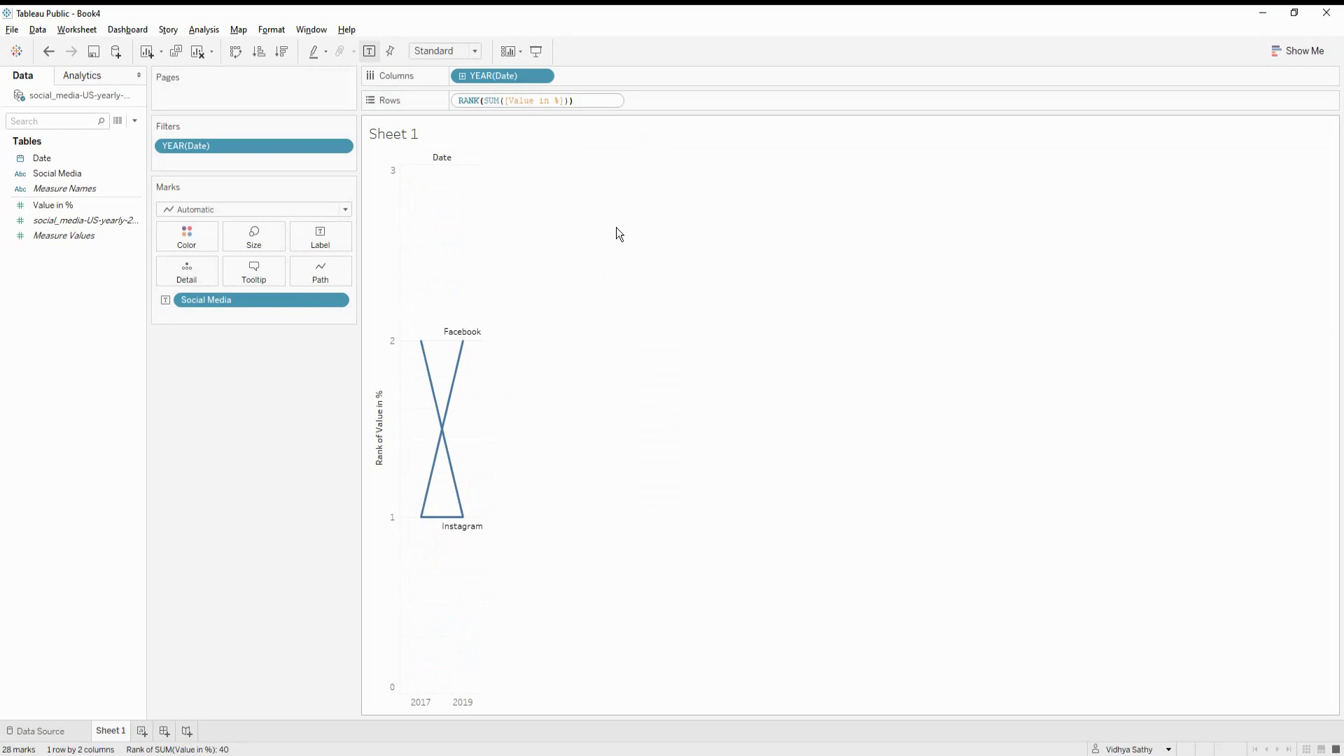
click(619, 234)
click(542, 100)
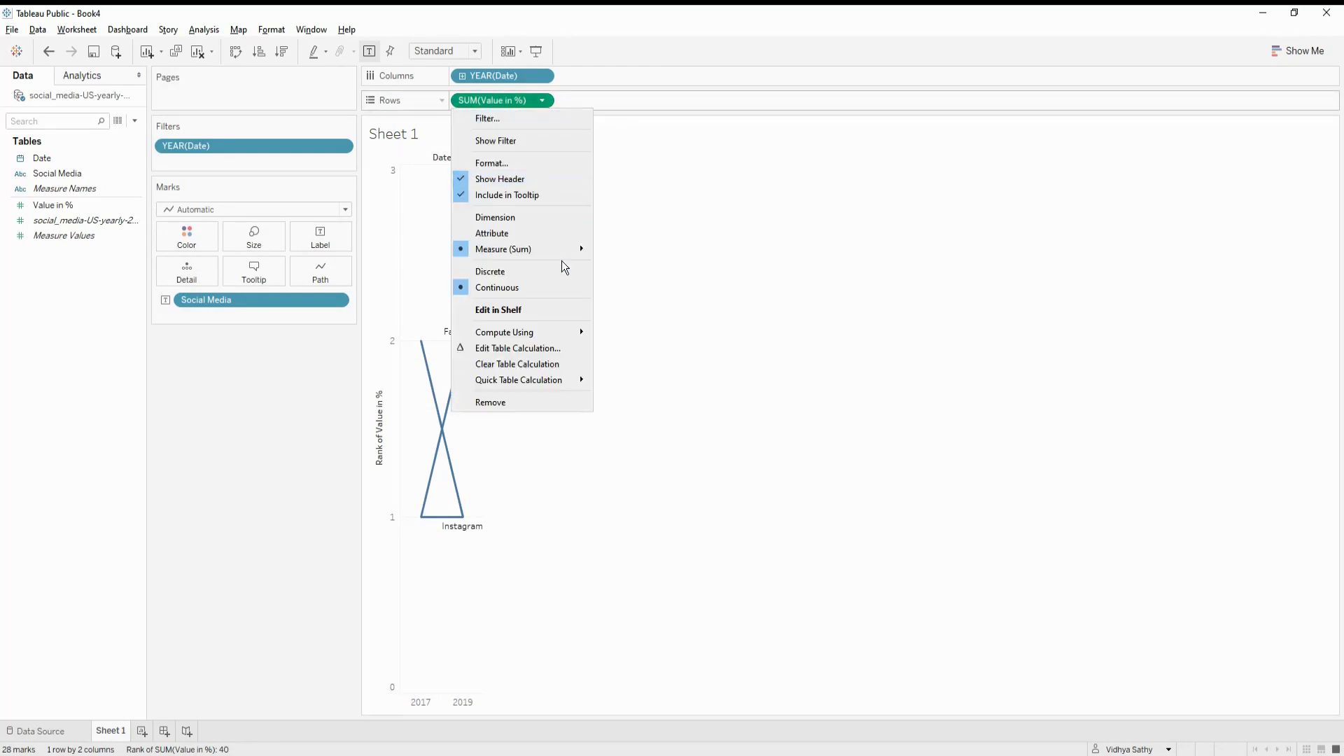
mouse_move(578, 334)
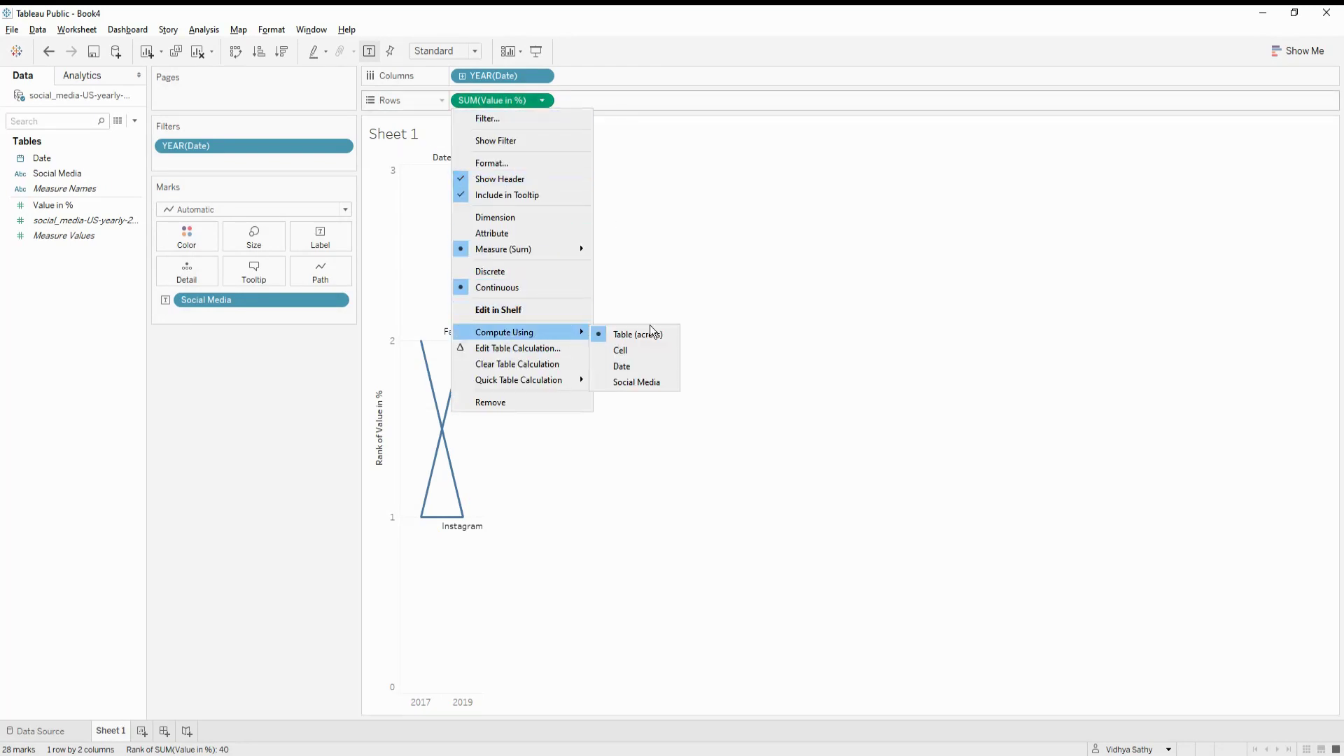
click(658, 381)
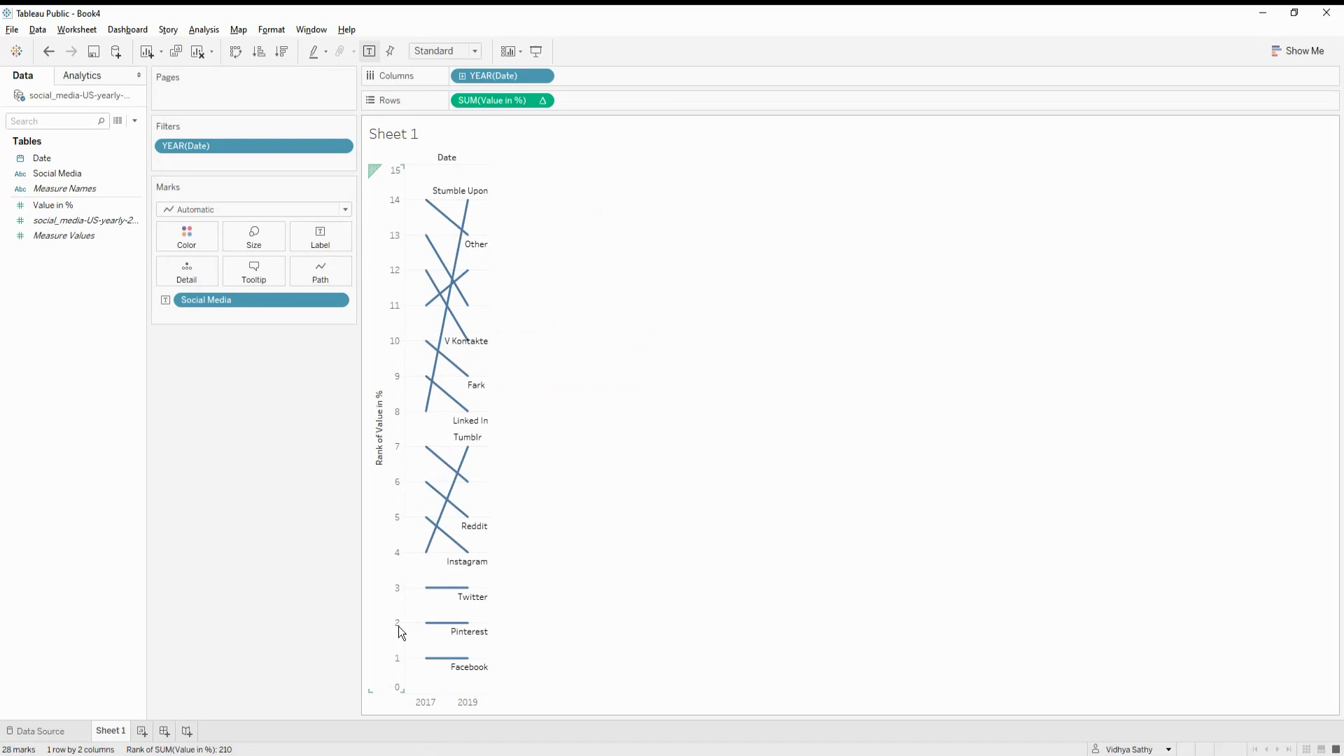
Step: Reverse the rank axis so rank 1 sits at the top
right_click(398, 592)
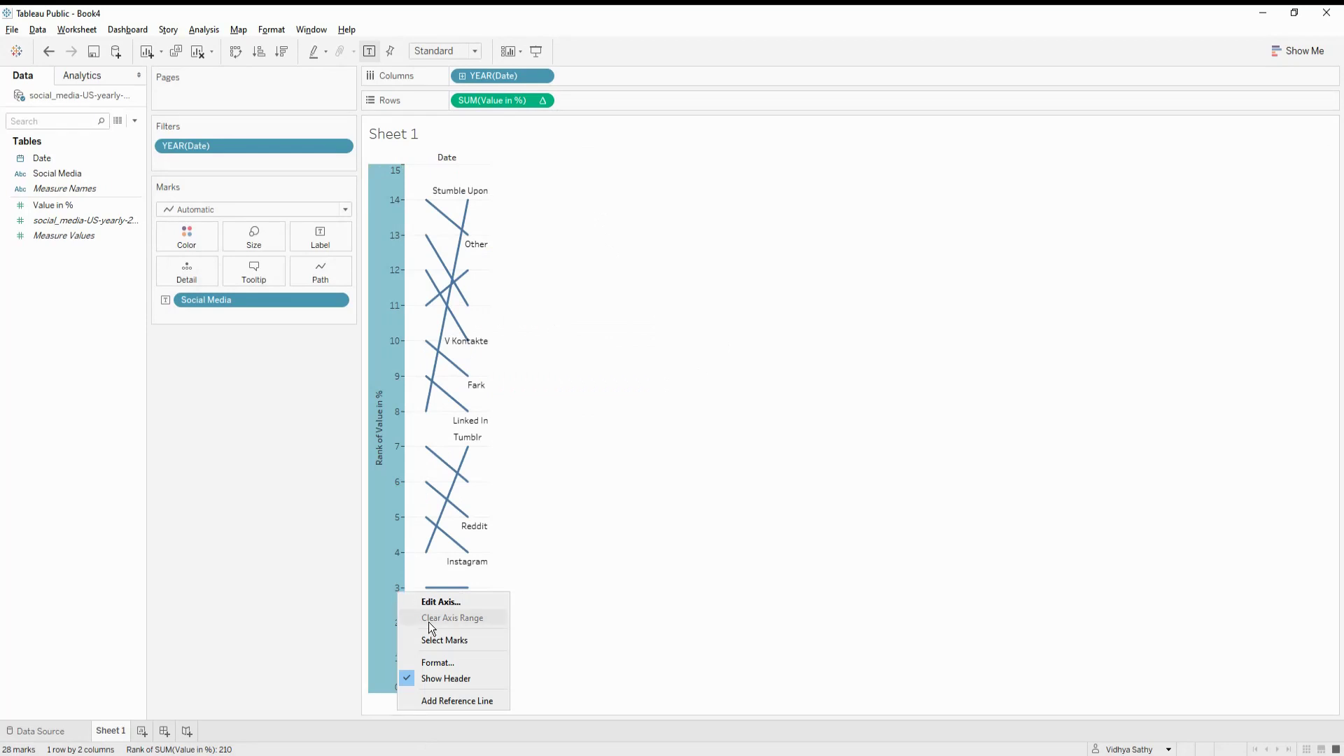
click(431, 602)
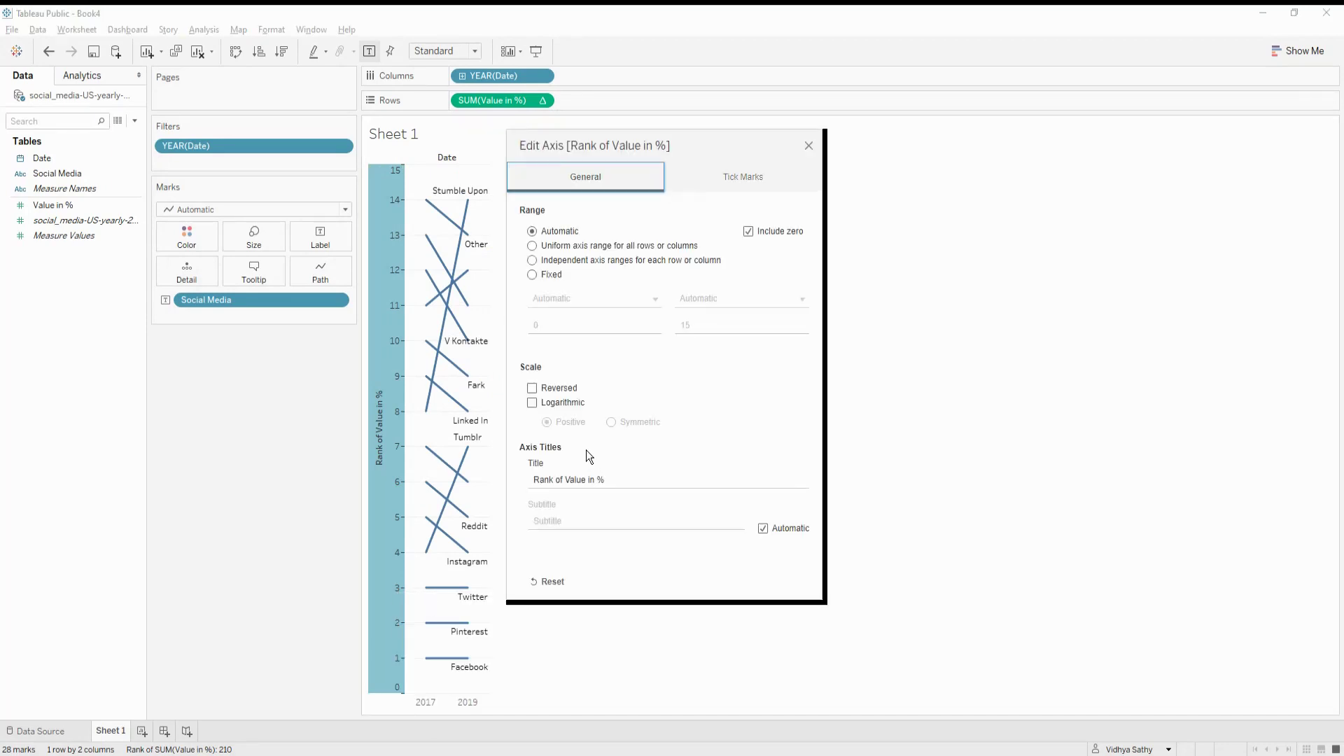
click(532, 388)
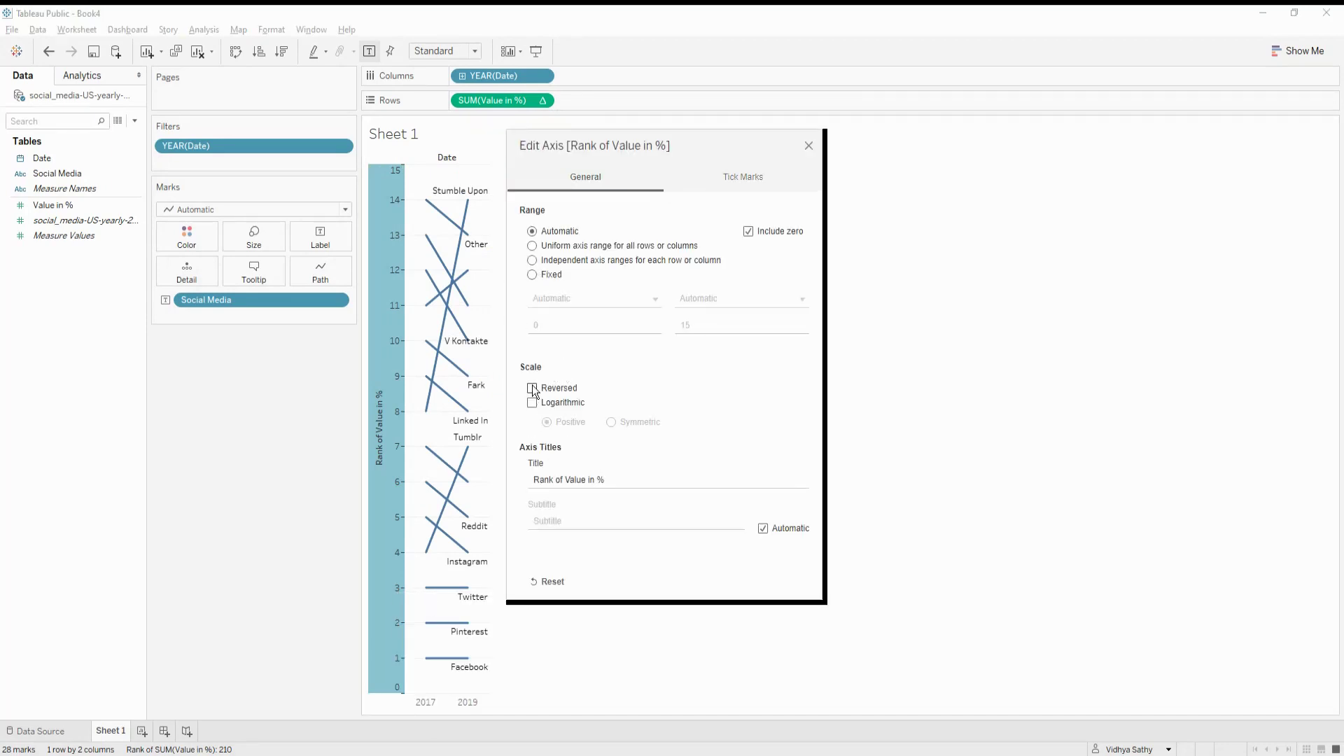
click(810, 147)
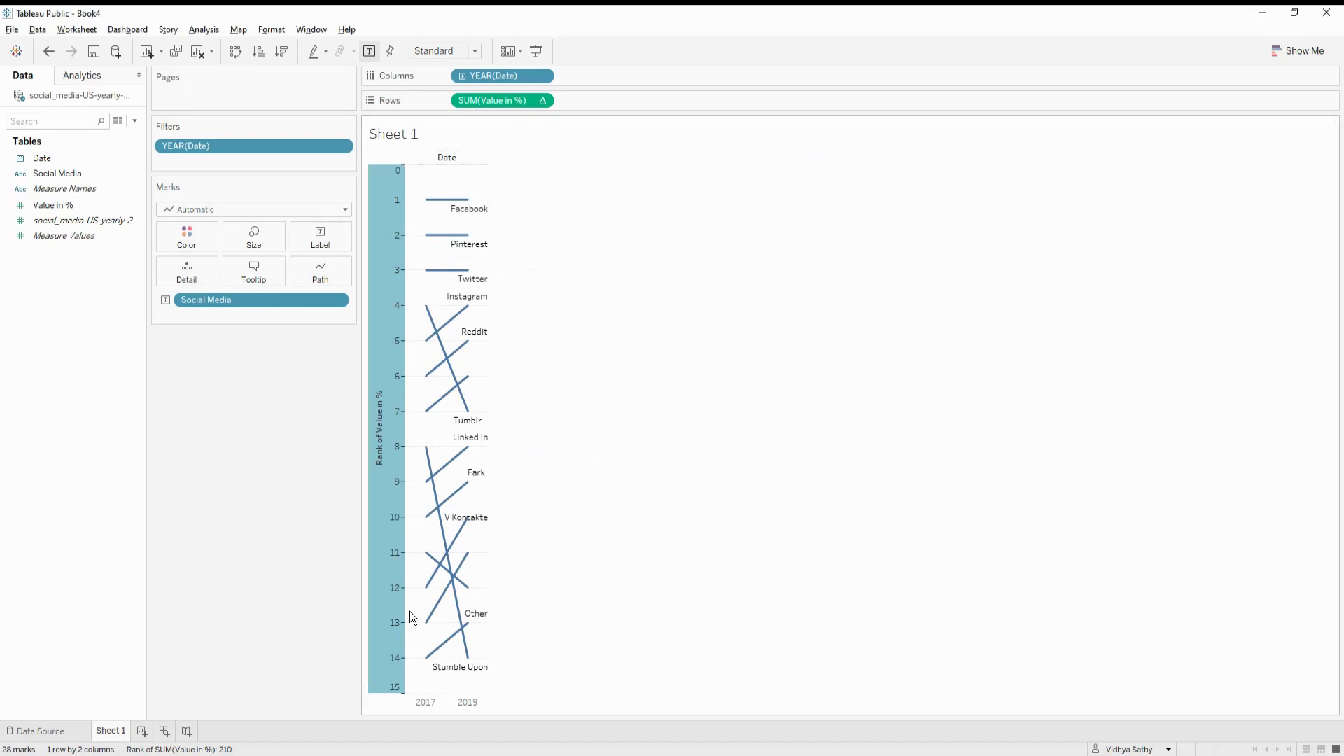
right_click(386, 354)
click(483, 235)
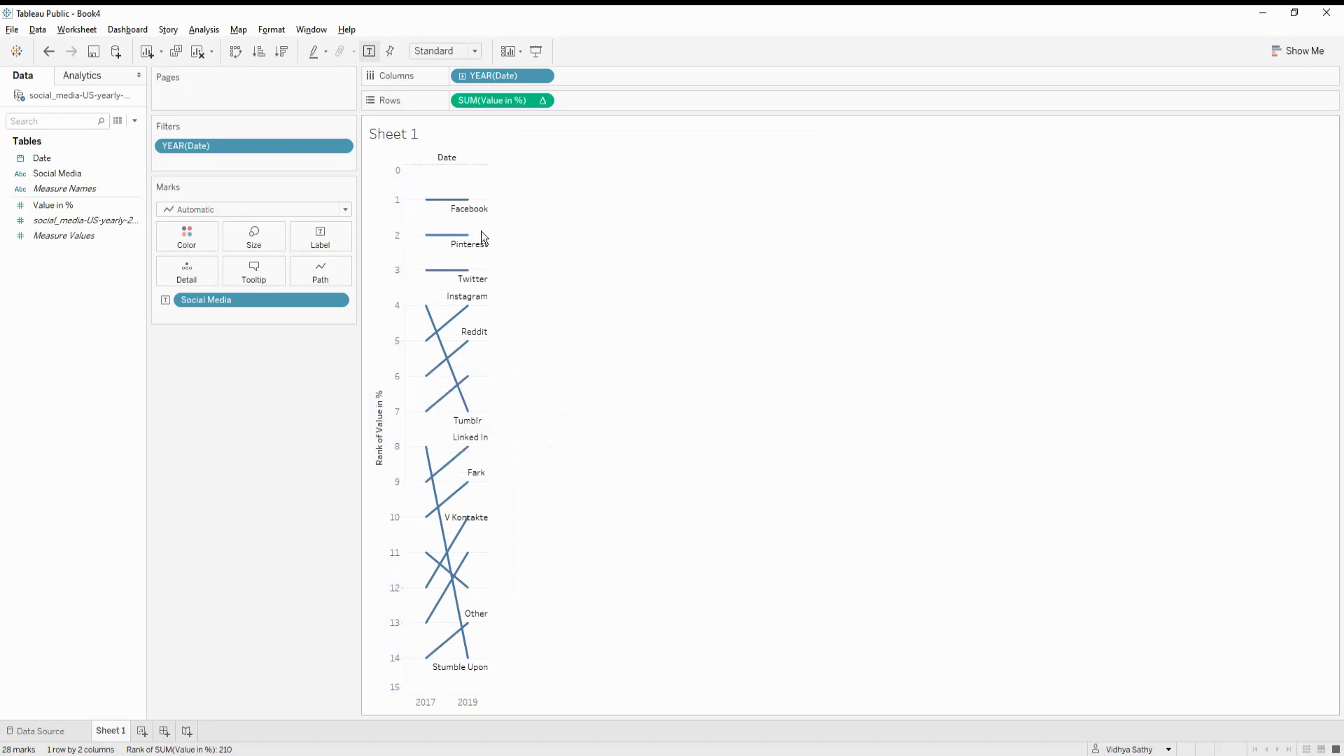
Step: Widen the chart pane to spread the 2017 and 2019 points apart
drag(490, 242, 842, 239)
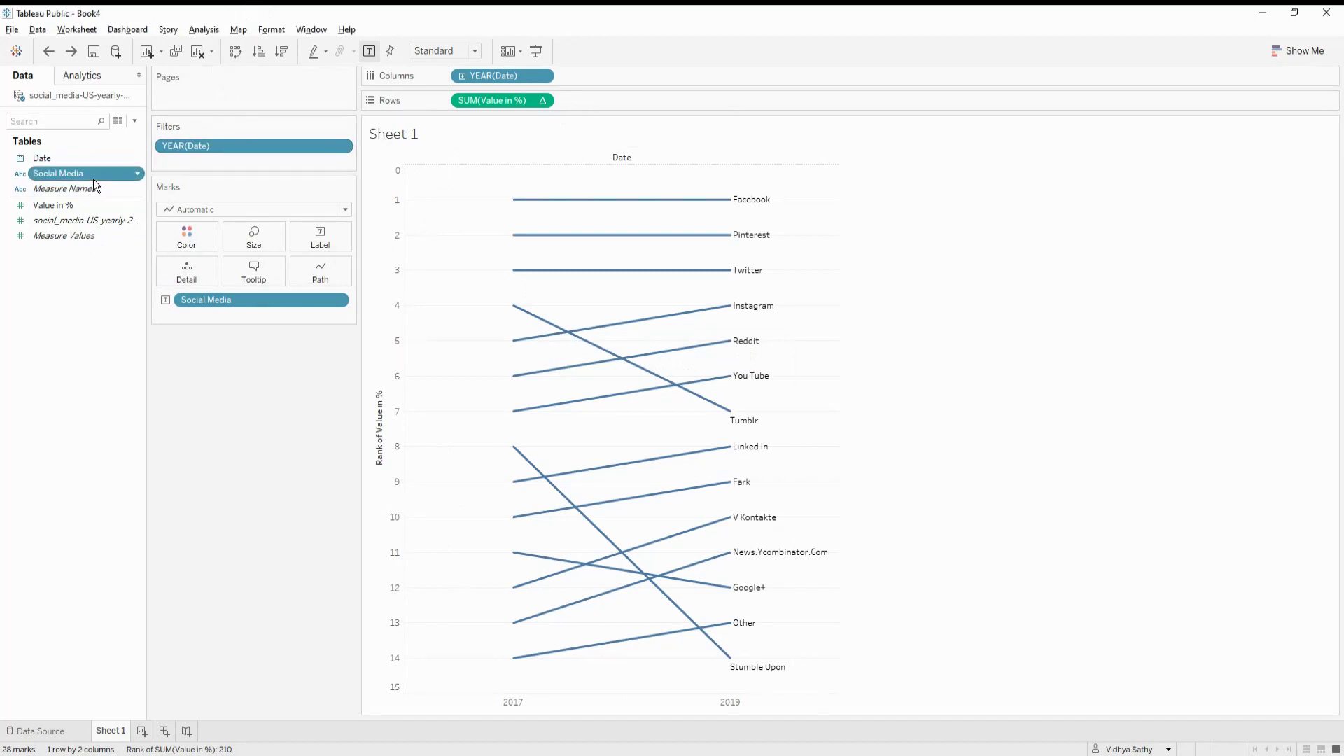
Step: Add Social Media to the Filters shelf
drag(94, 178, 289, 167)
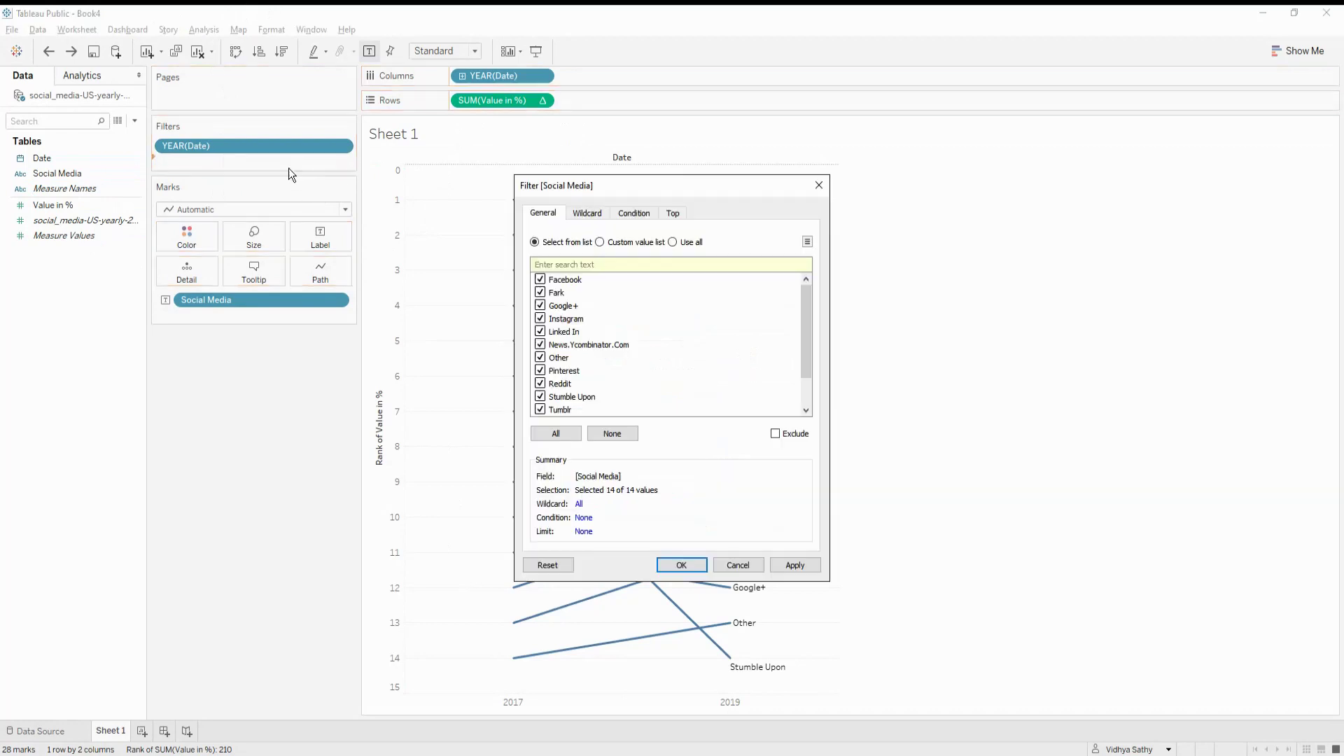
Step: Filter Social Media to the top 10 by sum of Value in %
click(672, 217)
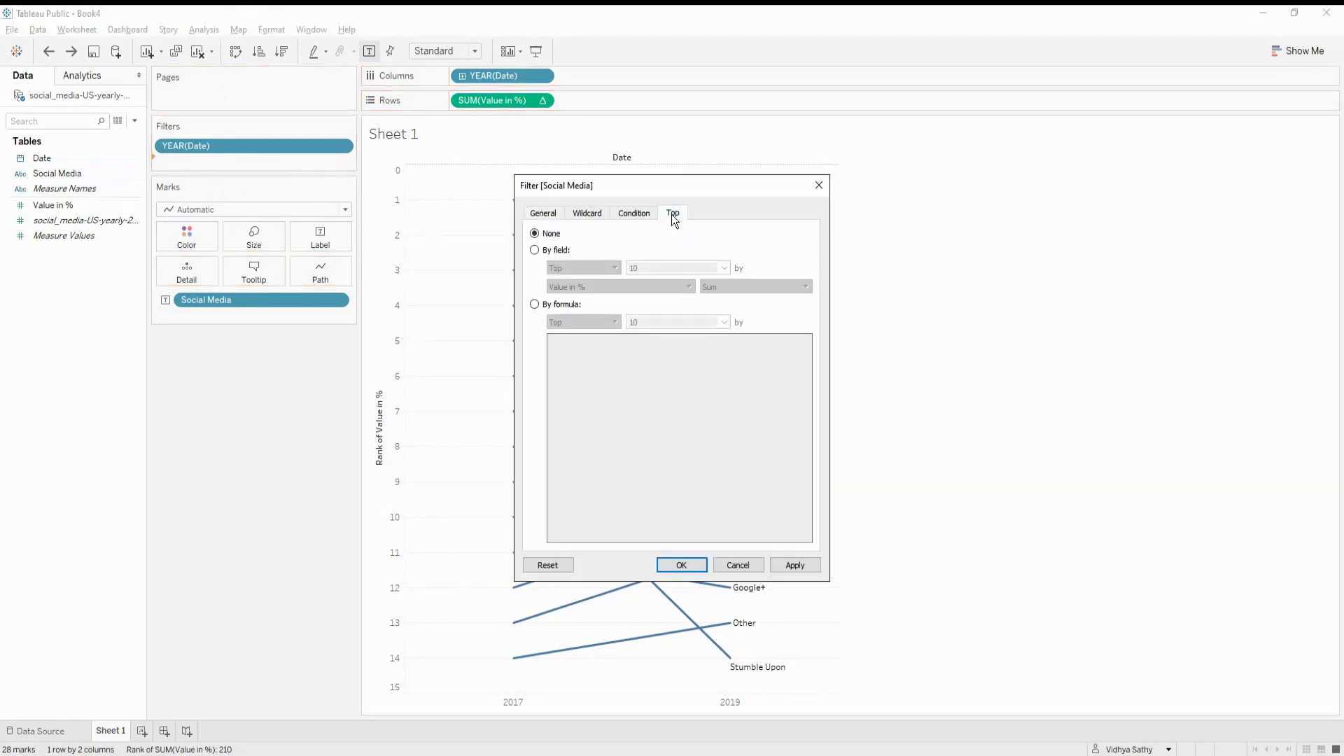
click(535, 250)
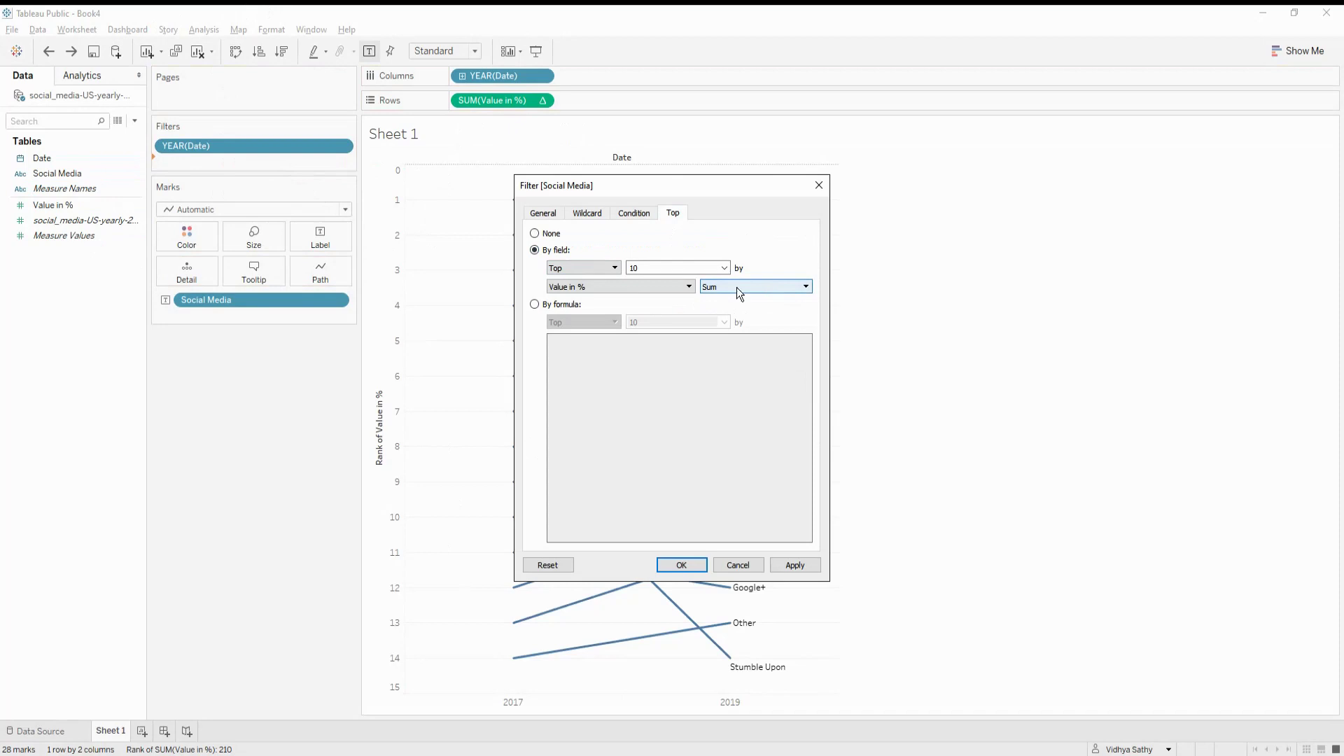
click(794, 566)
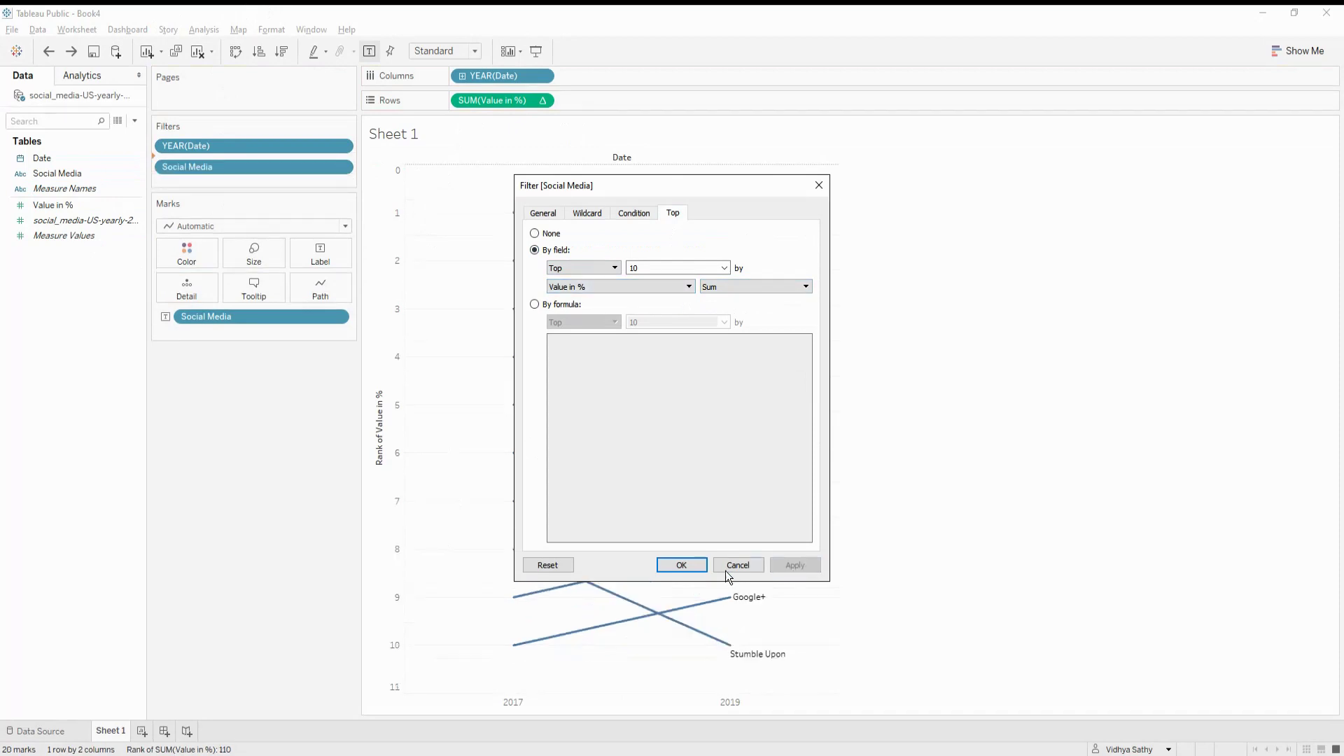
click(671, 564)
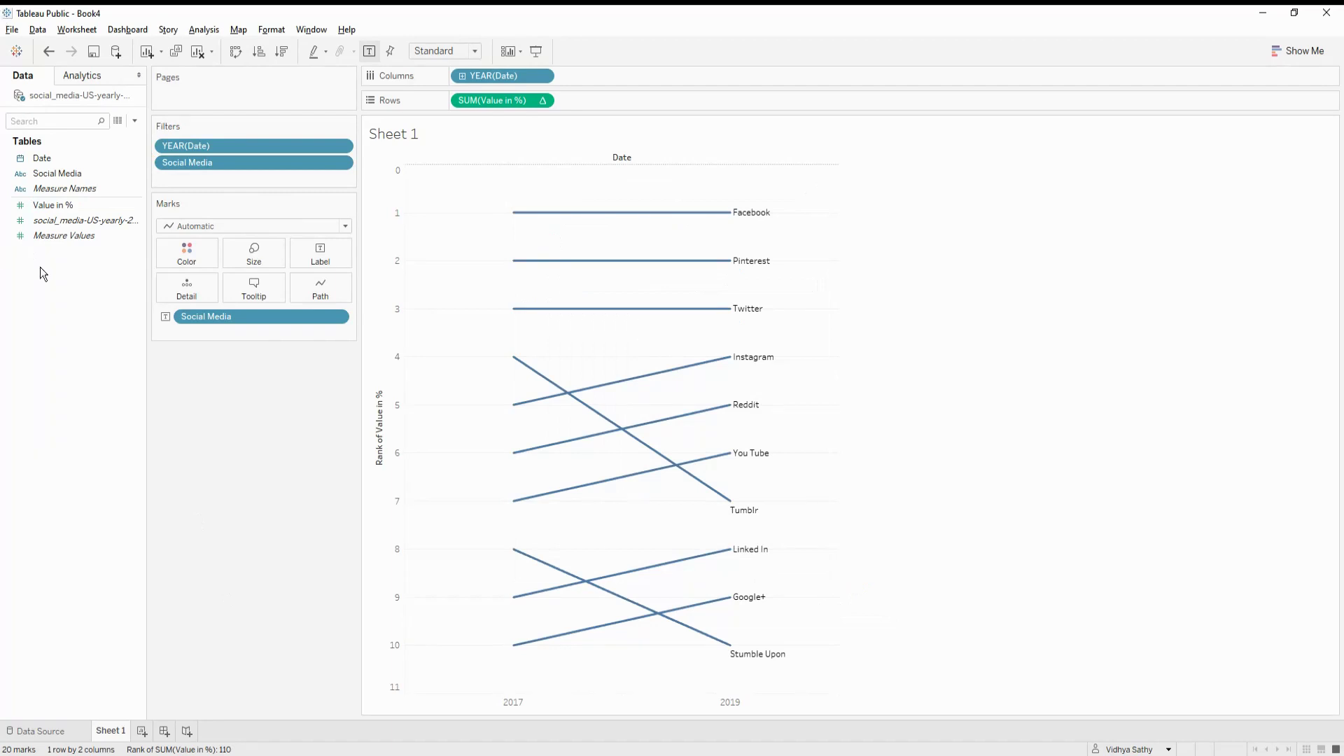
right_click(112, 313)
Step: Create a calculated field 'Rank' with the formula RANK(SUM([Value in %]),'desc')
click(124, 323)
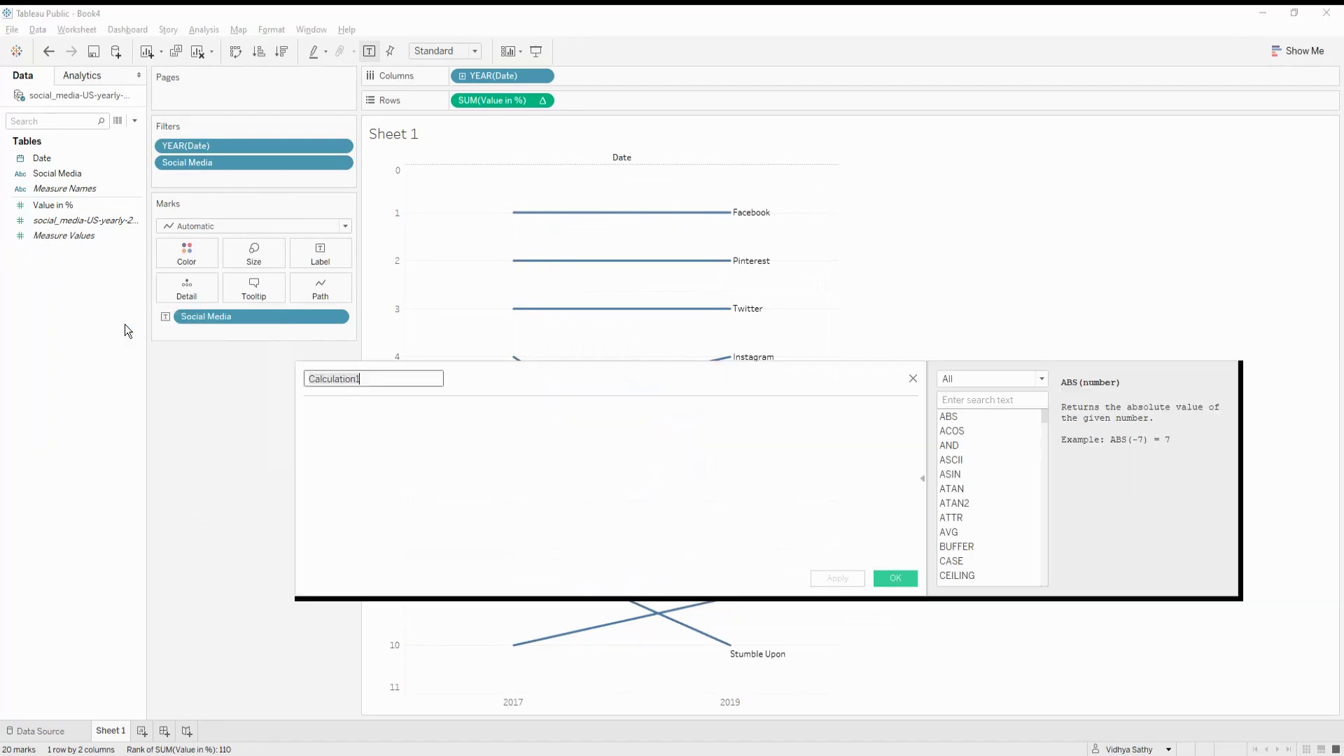
text(Rank)
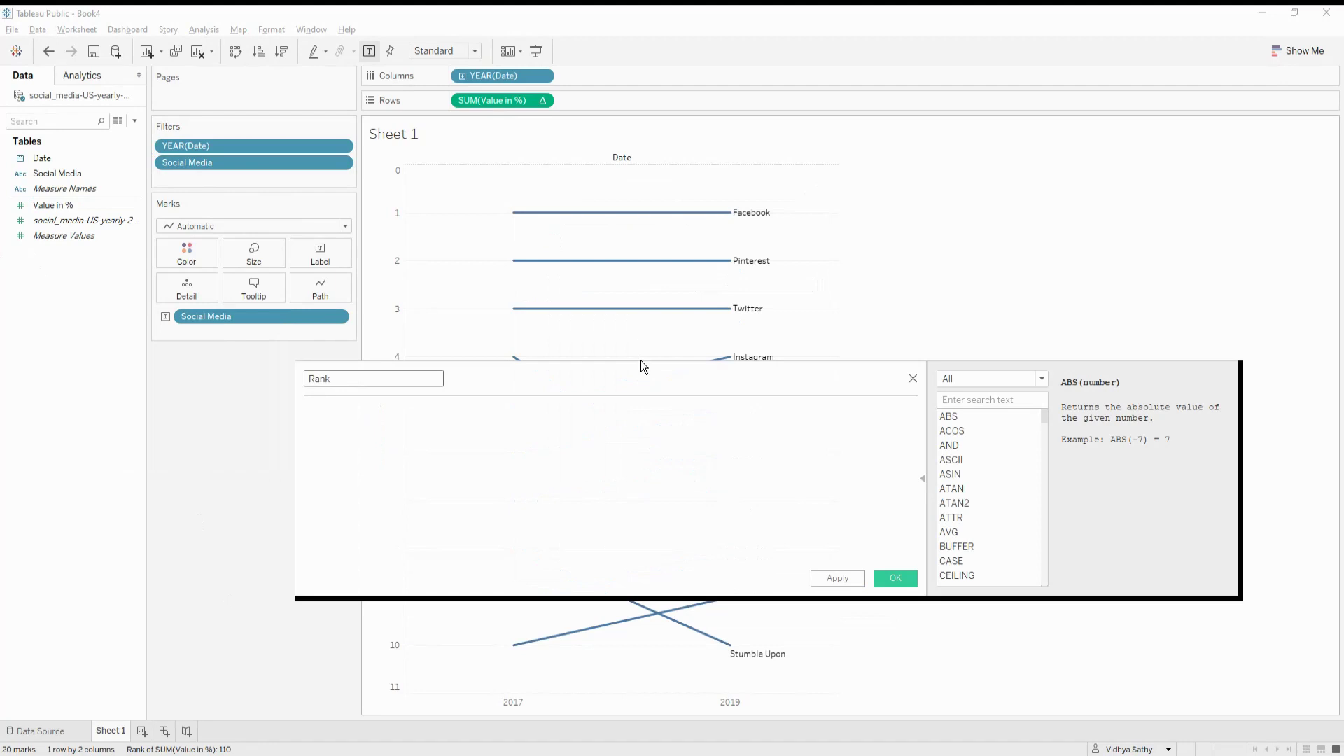
mouse_move(536, 264)
click(524, 422)
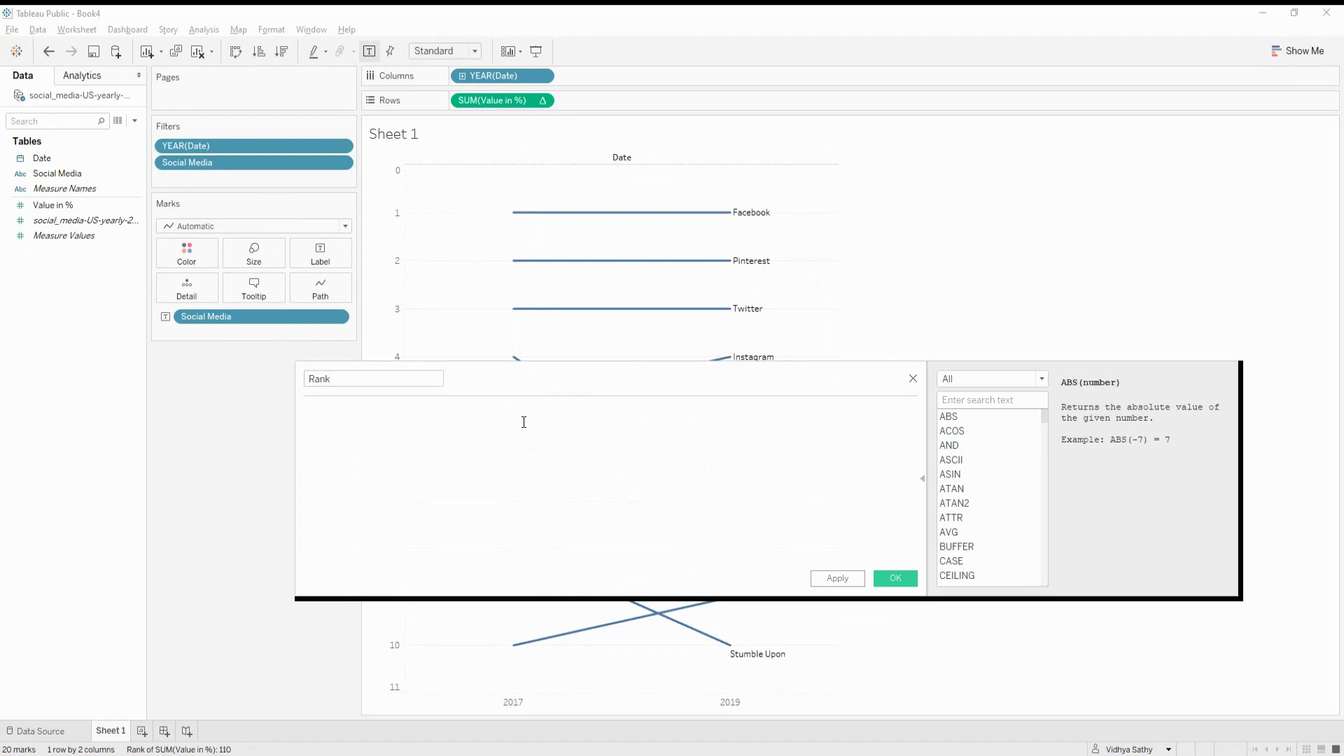
text(RANK(sum([Values in %]),'desc'))
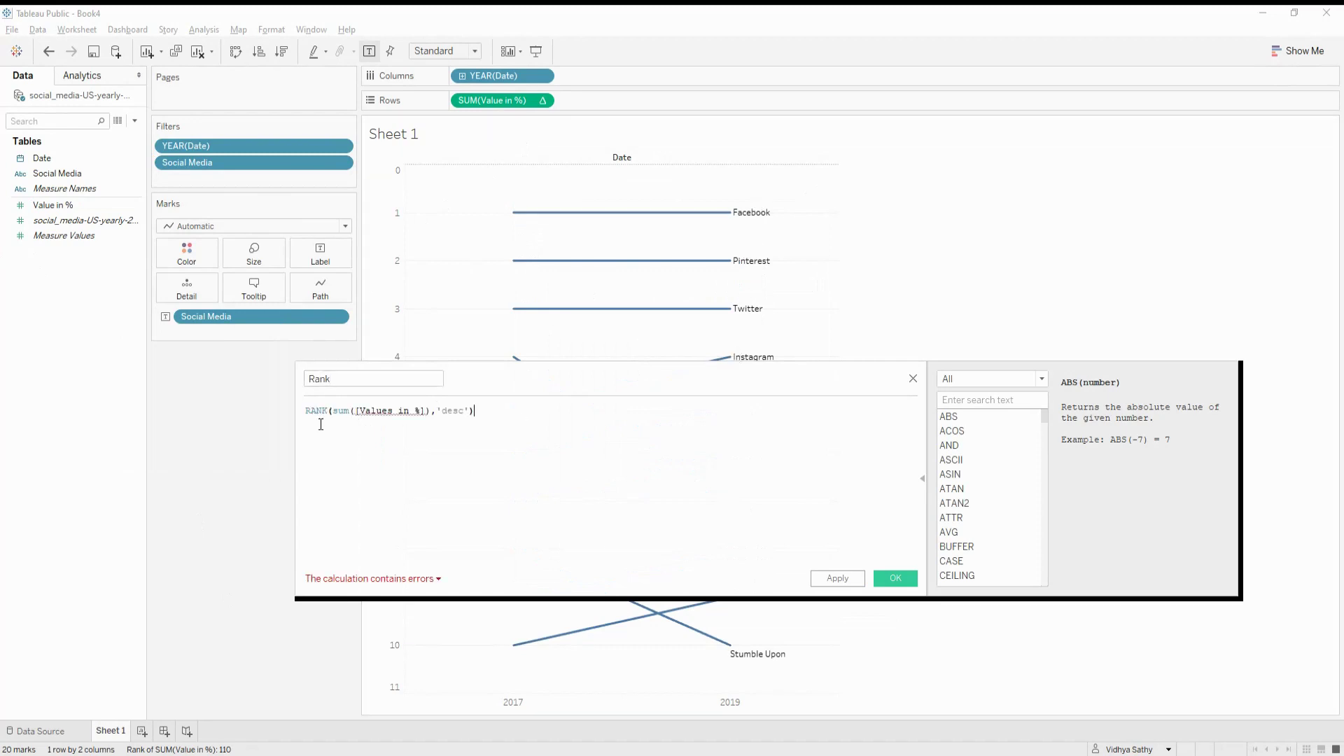
mouse_move(405, 429)
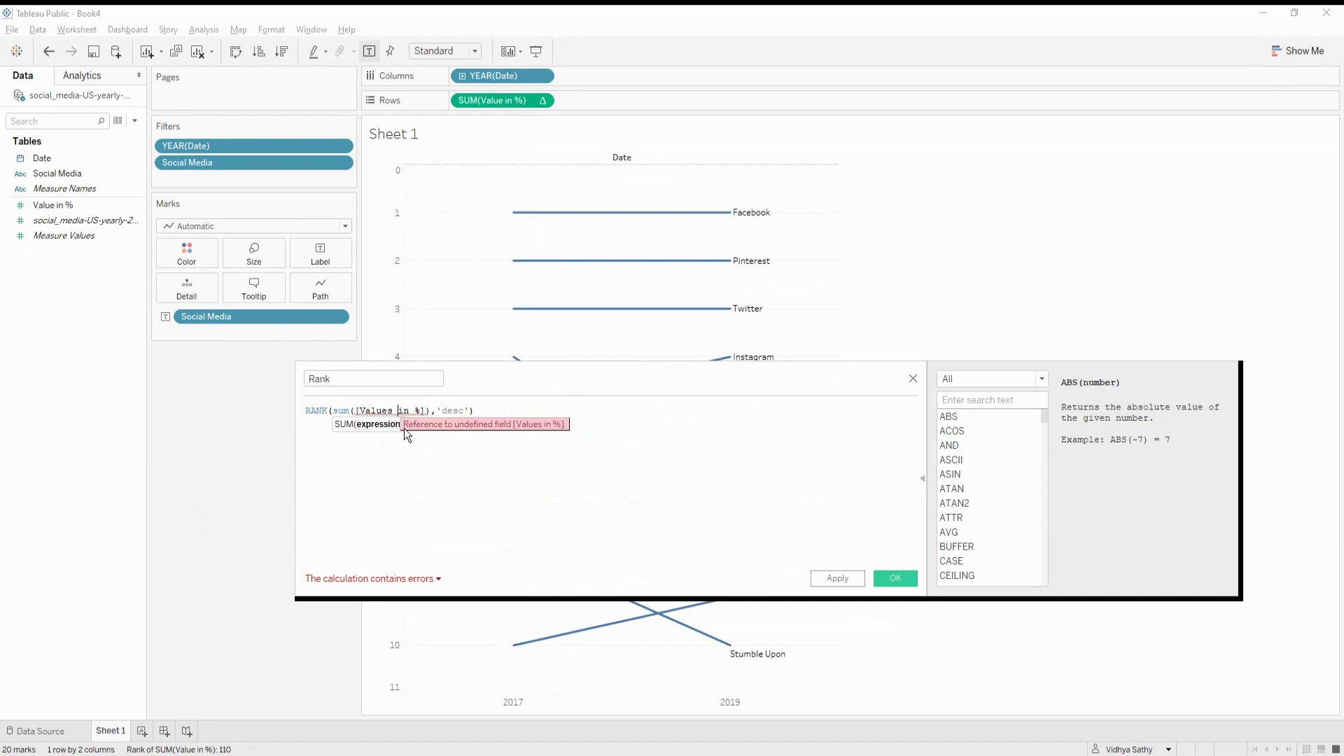
key(BackSpace)
key(BackSpace)
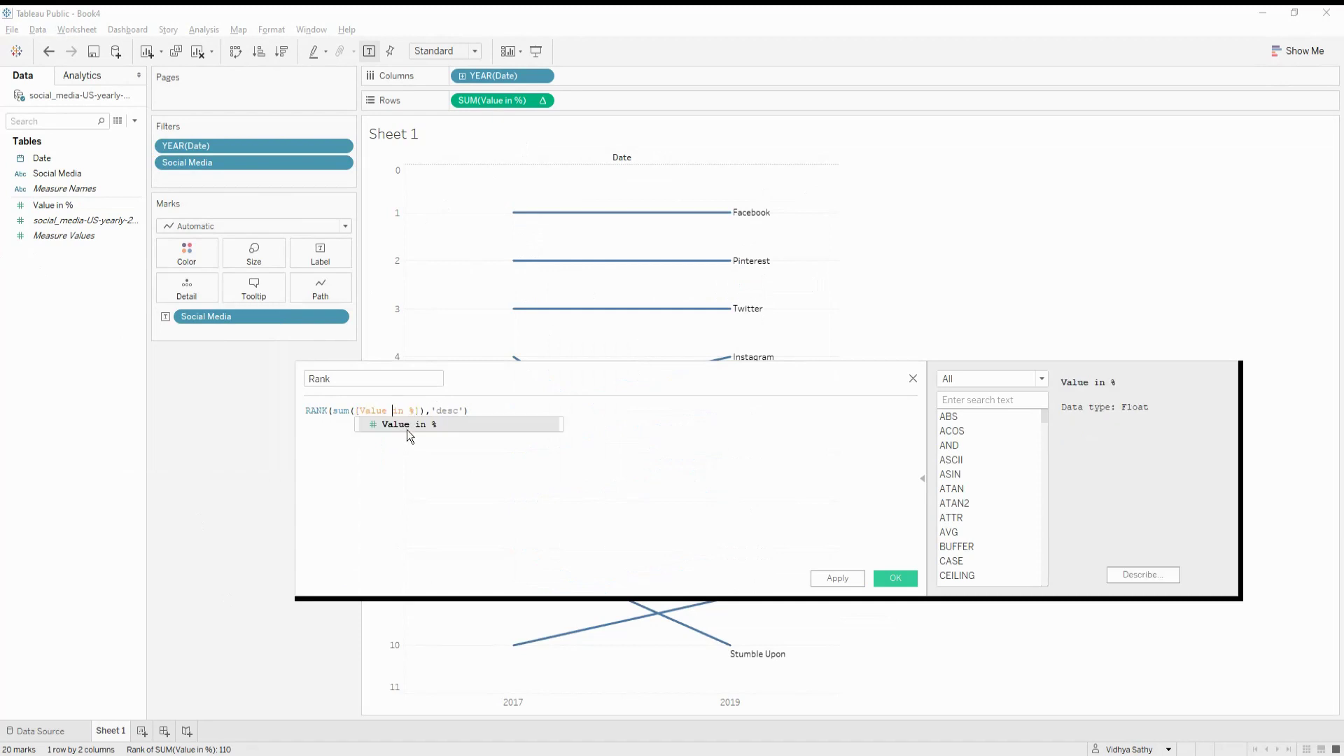
click(908, 582)
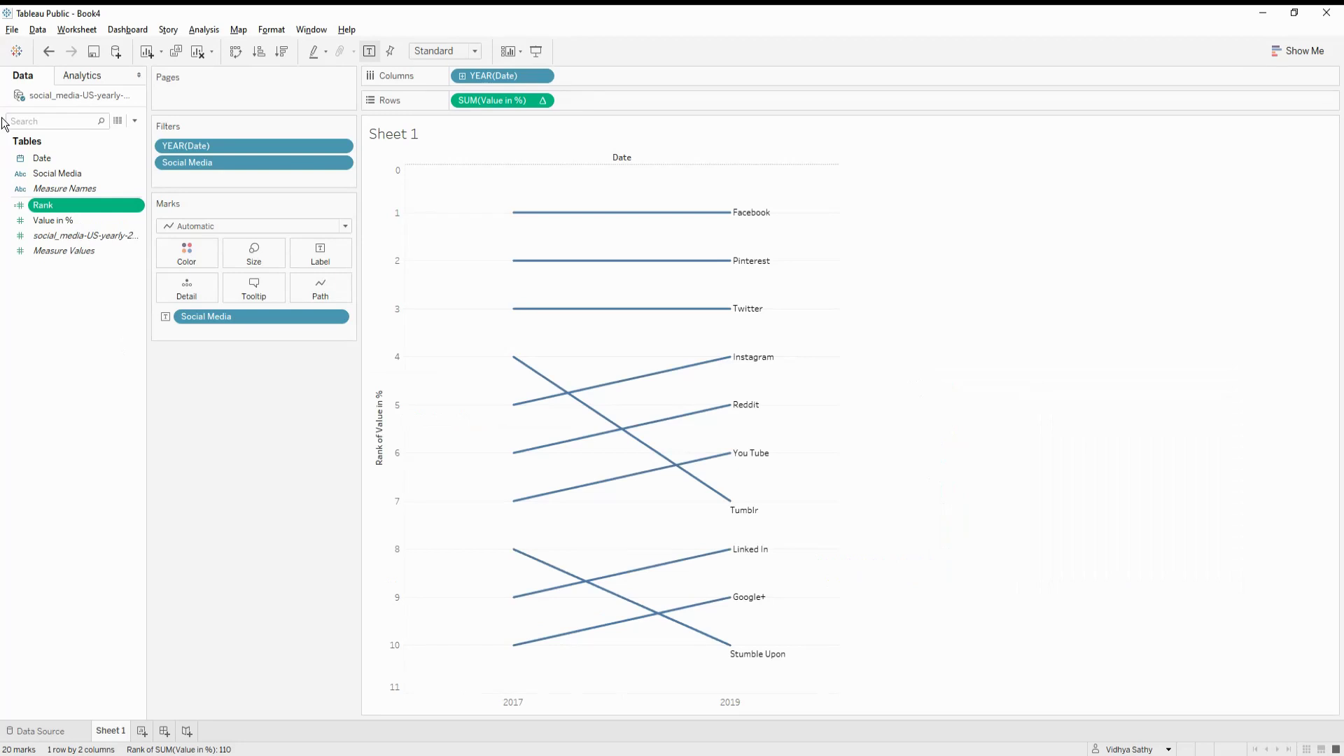
Step: Colour the bump chart lines by the Rank calculation, adding an AGG(Rank) legend from 1 to 2
drag(50, 207, 187, 260)
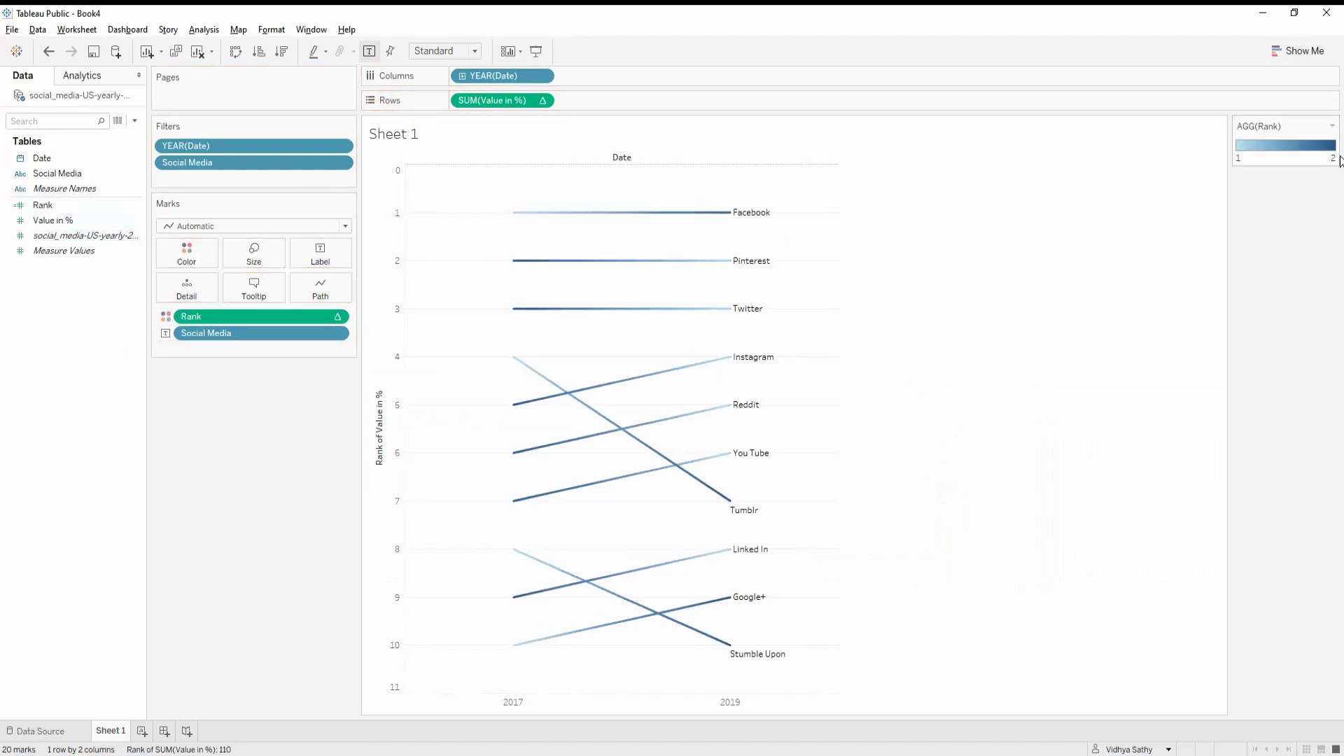
mouse_move(764, 219)
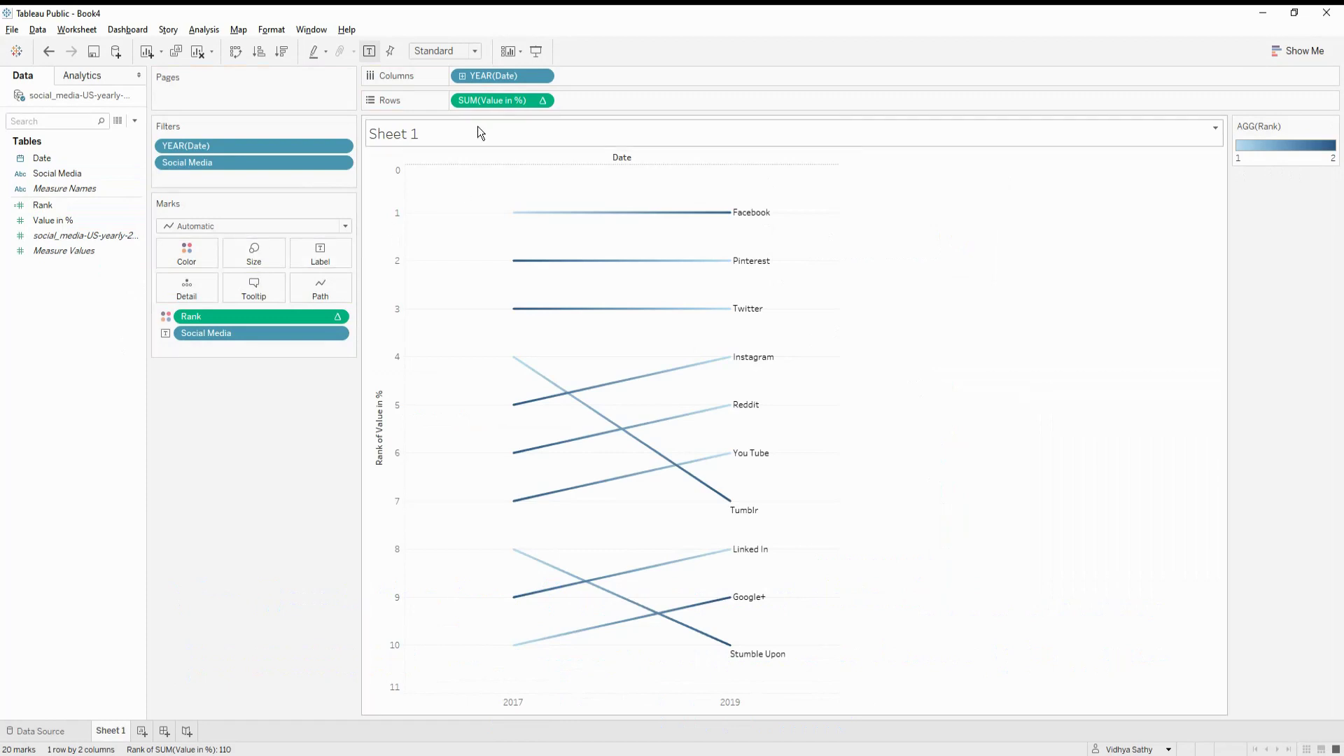
Step: Label the 2019 line ends with rank and Value in % beneath each name, then select all 2017 marks
drag(483, 99, 324, 259)
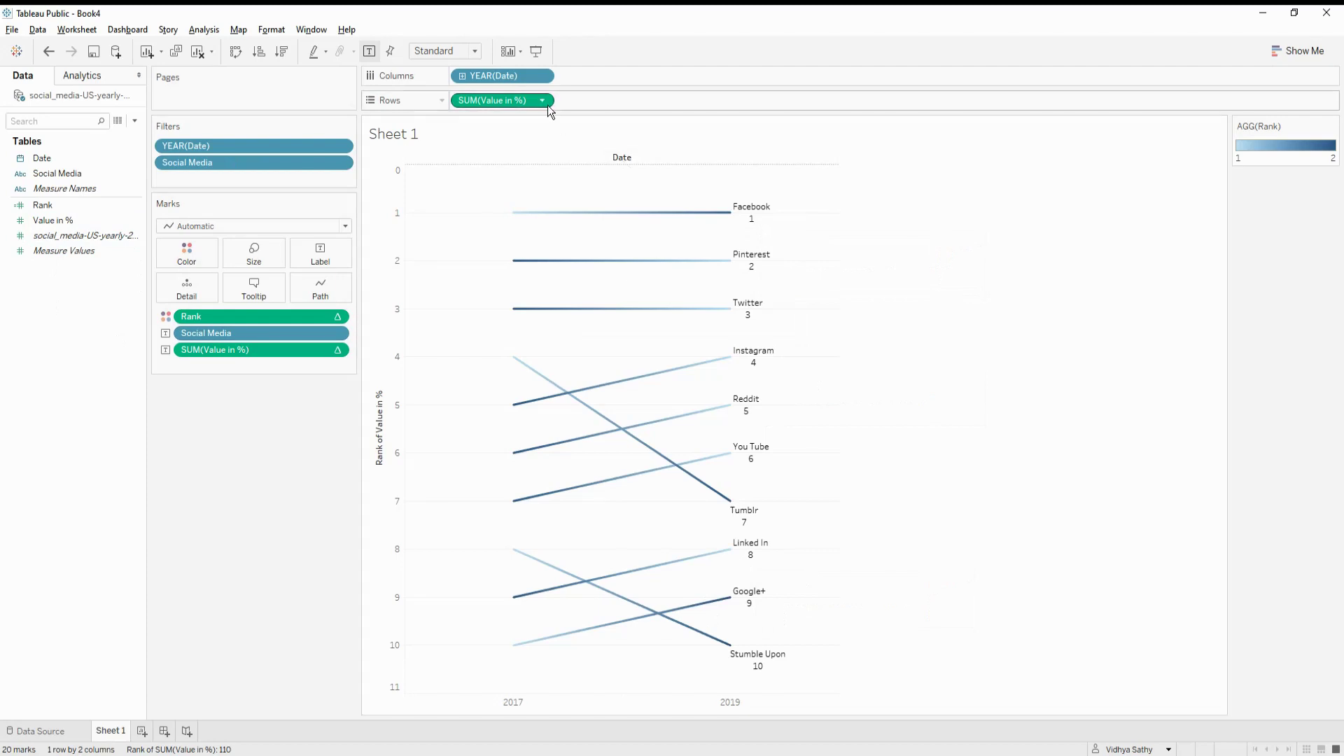
mouse_move(544, 102)
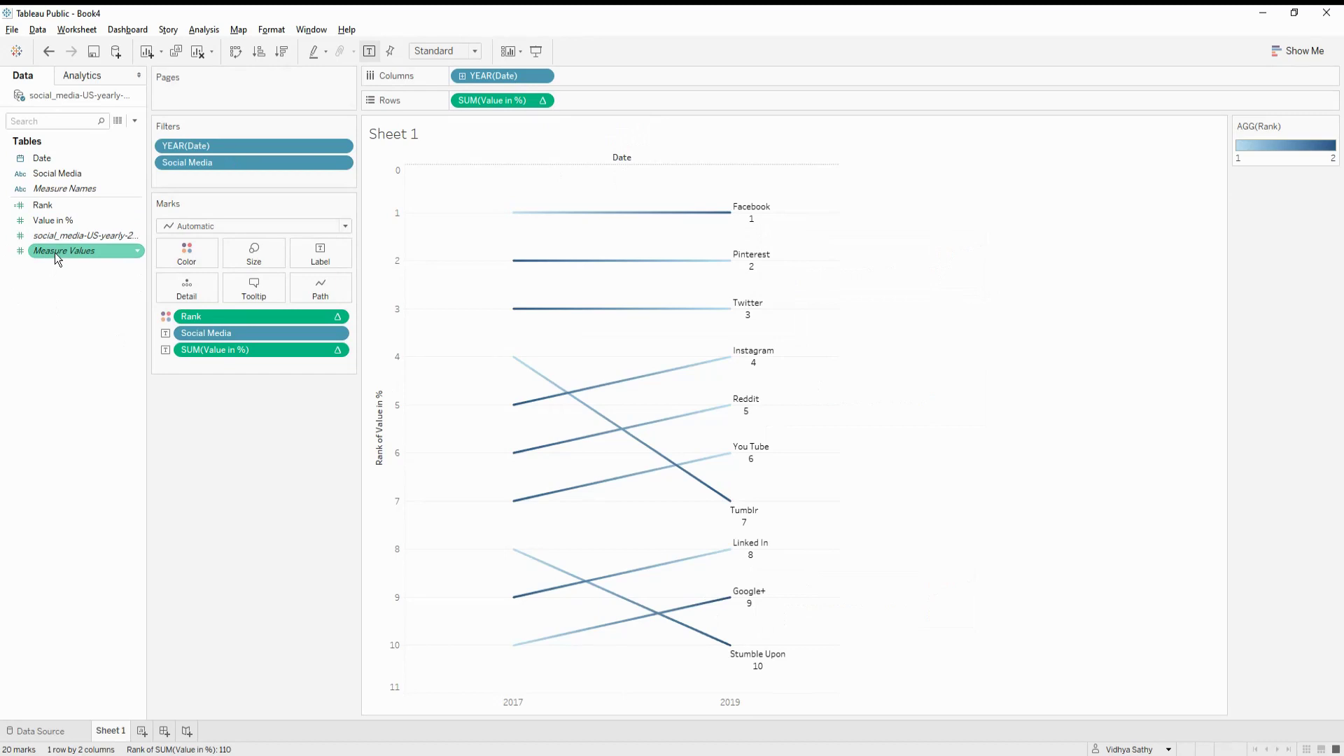
mouse_move(56, 258)
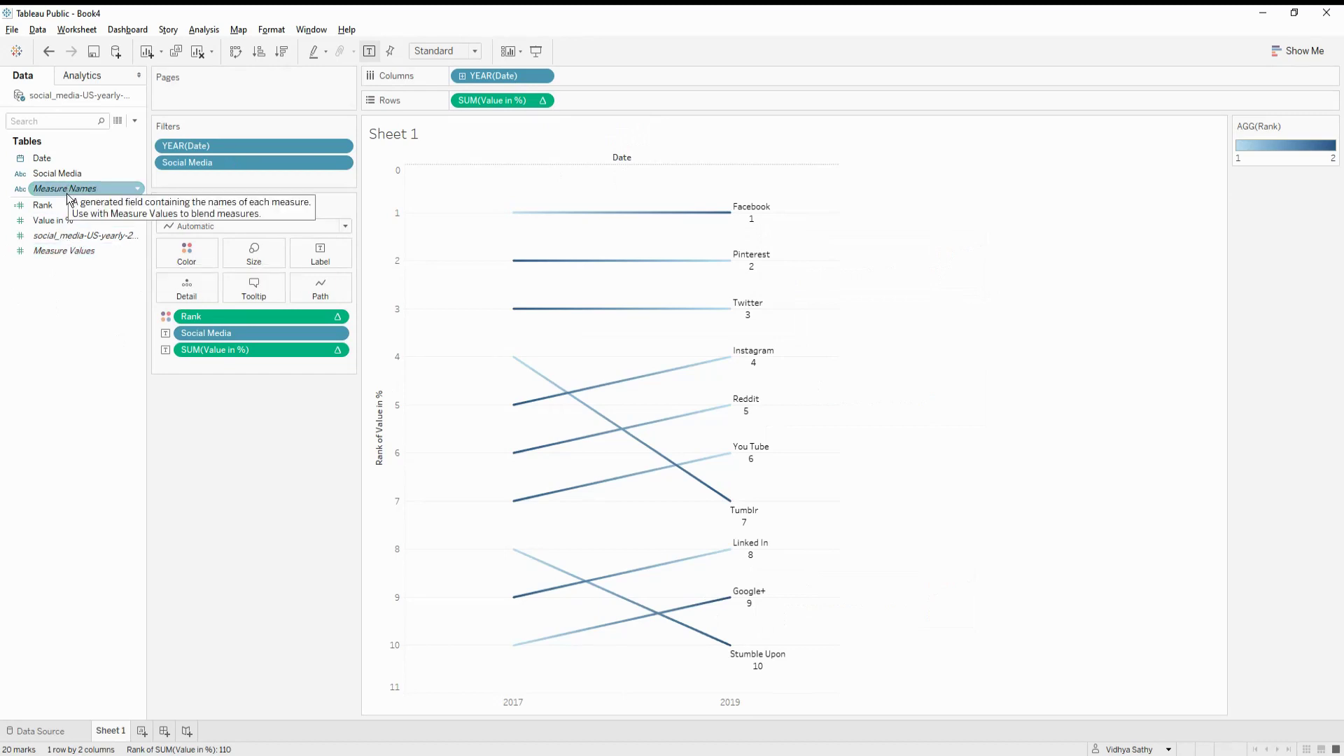
drag(66, 216, 307, 253)
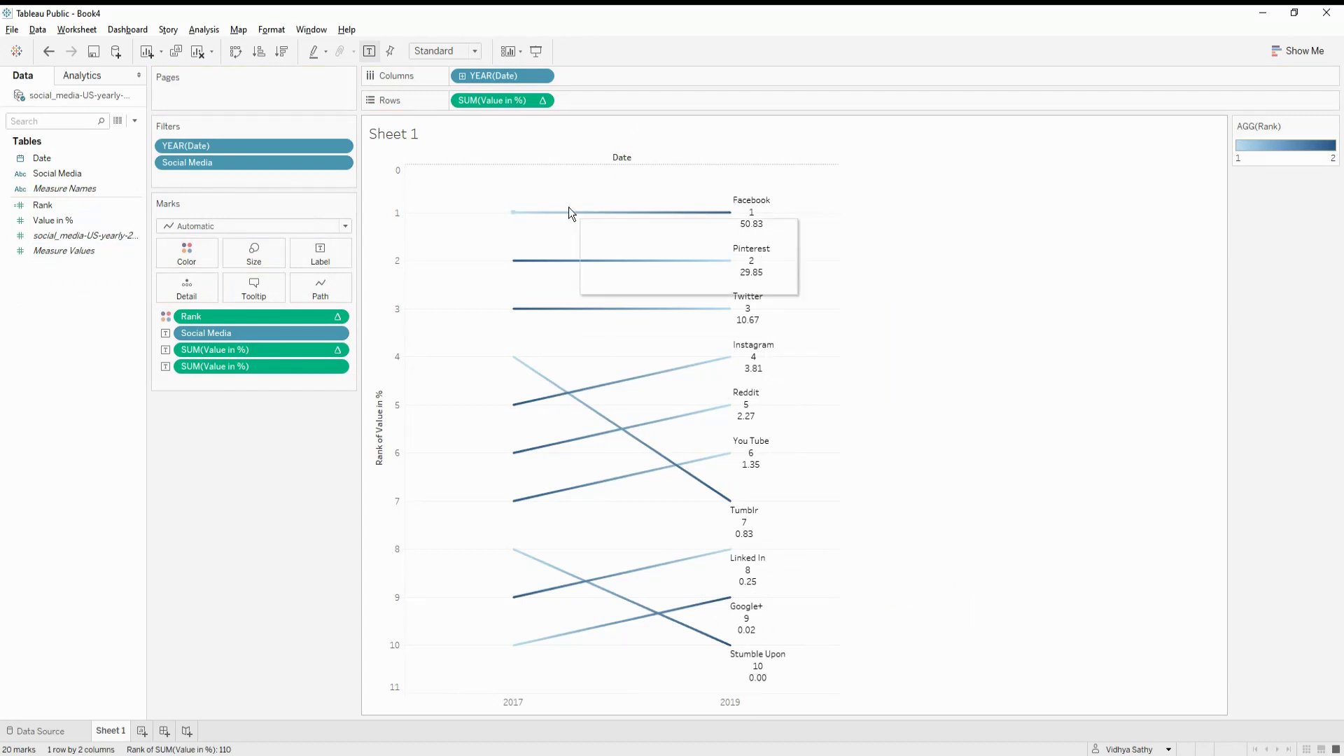
drag(551, 182, 470, 693)
Step: Set the selected 2017 marks' labels to Always Show, then clear the selection
right_click(516, 306)
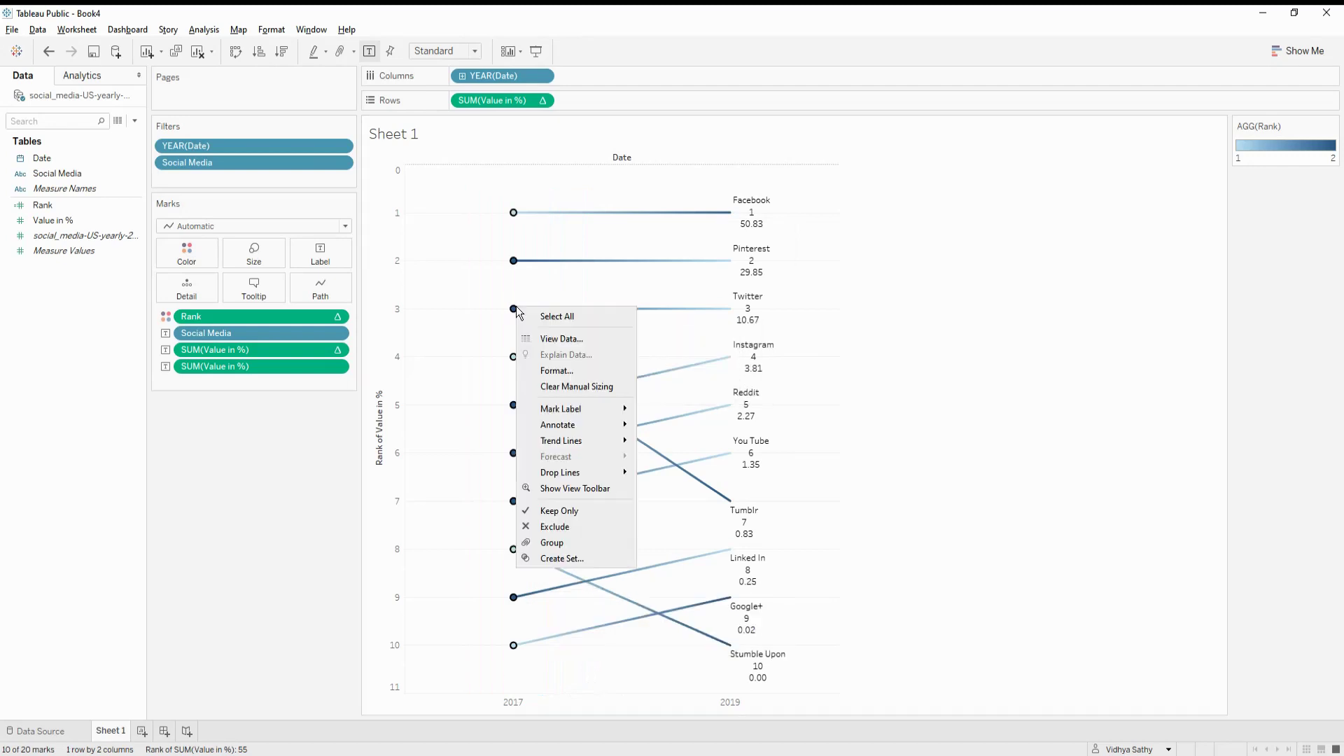
mouse_move(568, 417)
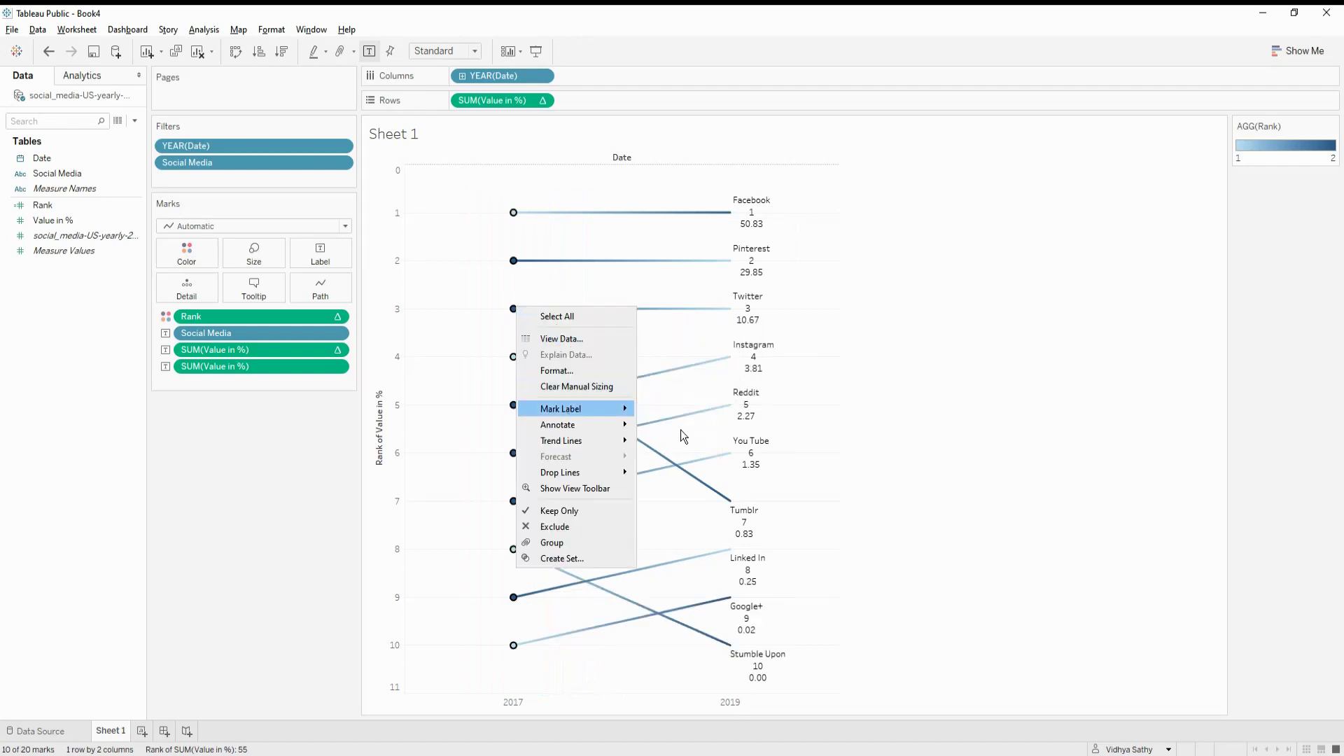
click(680, 432)
click(1126, 371)
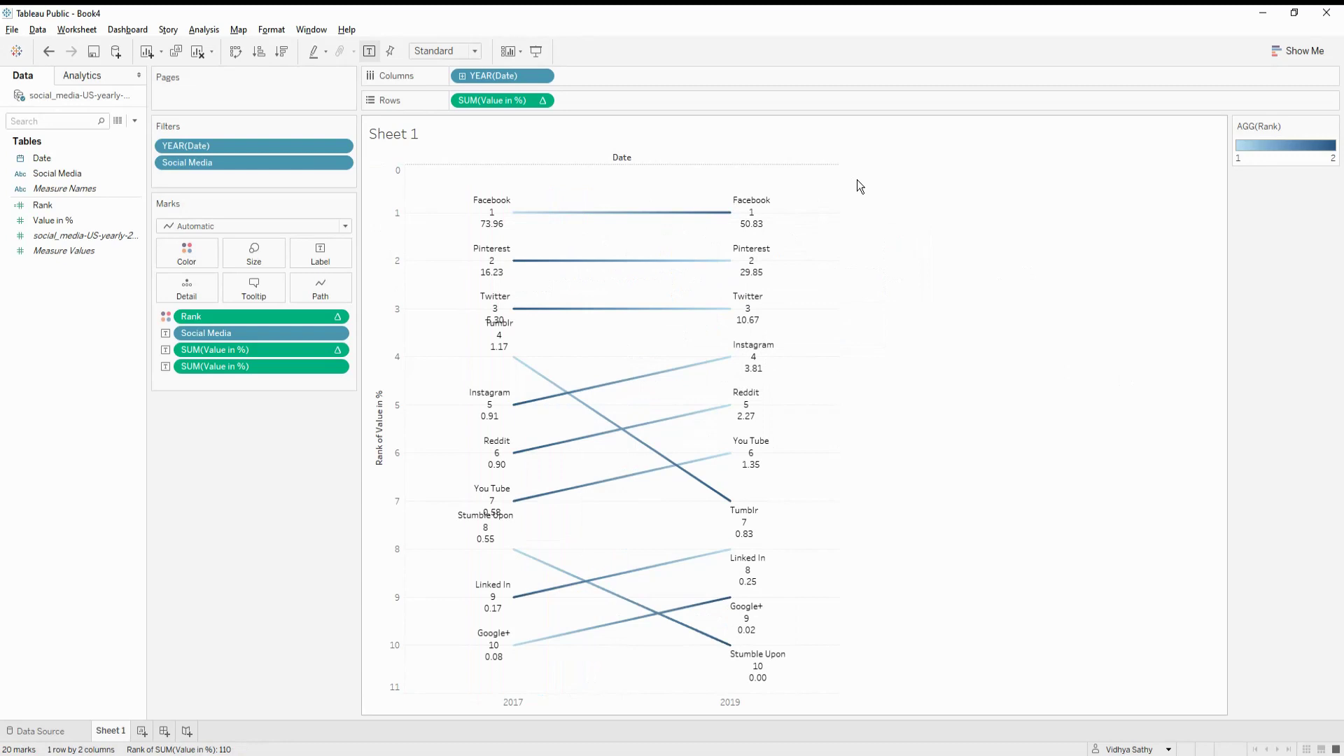
click(1333, 126)
Step: Switch the Rank colours to a Custom Diverging palette with 2 stepped colours
click(1273, 142)
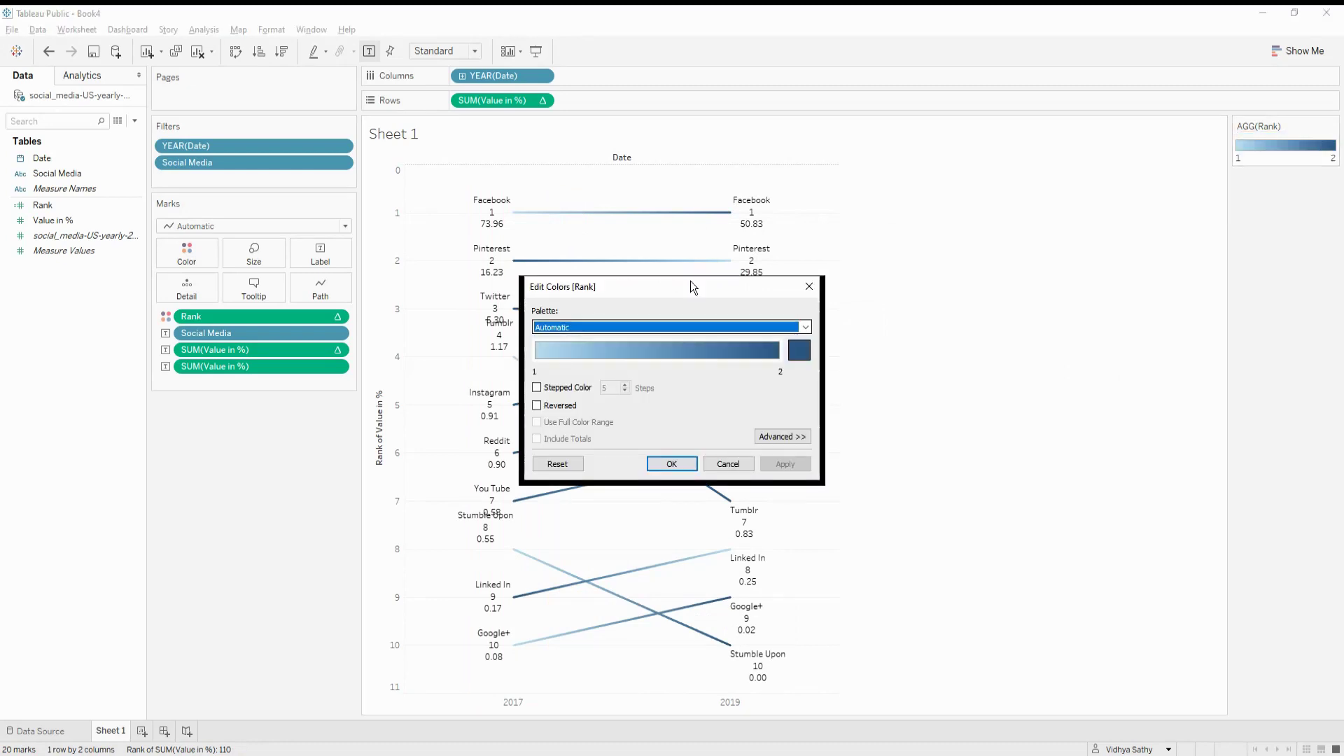
click(785, 329)
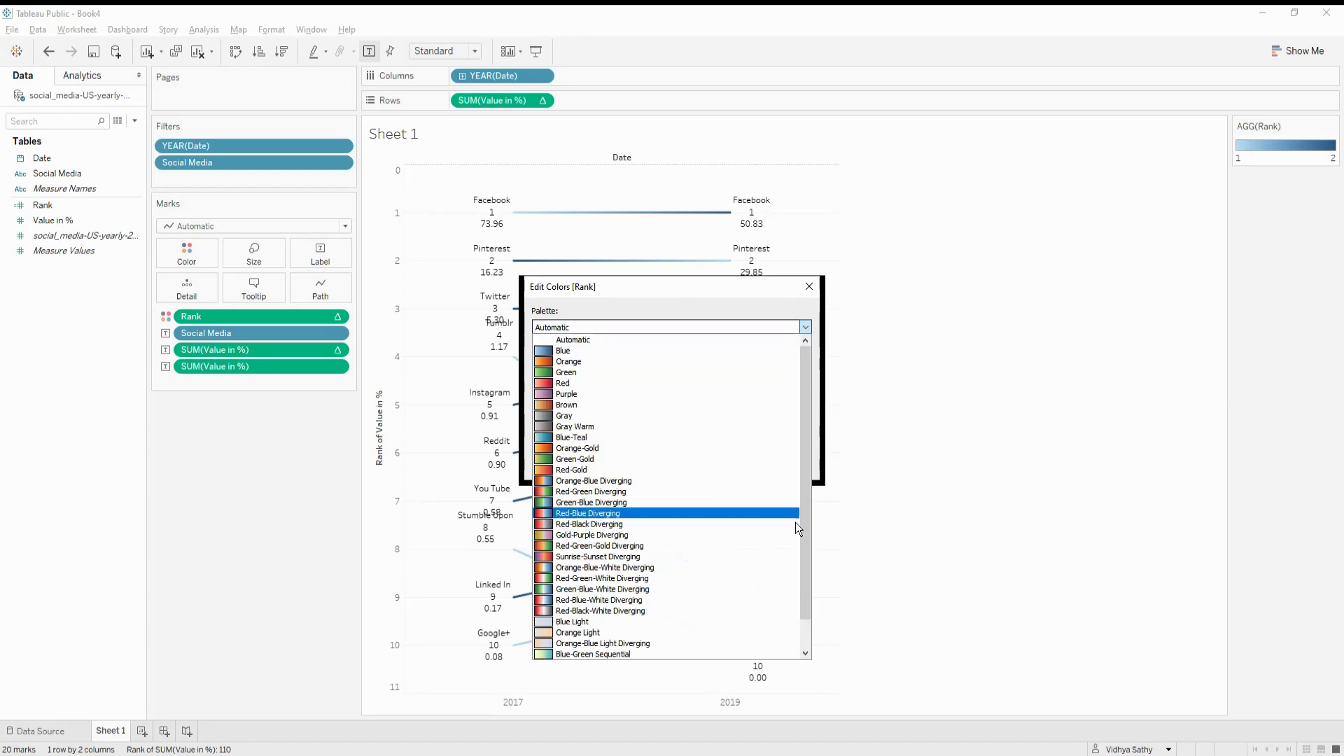
scroll(812, 602, down, 1)
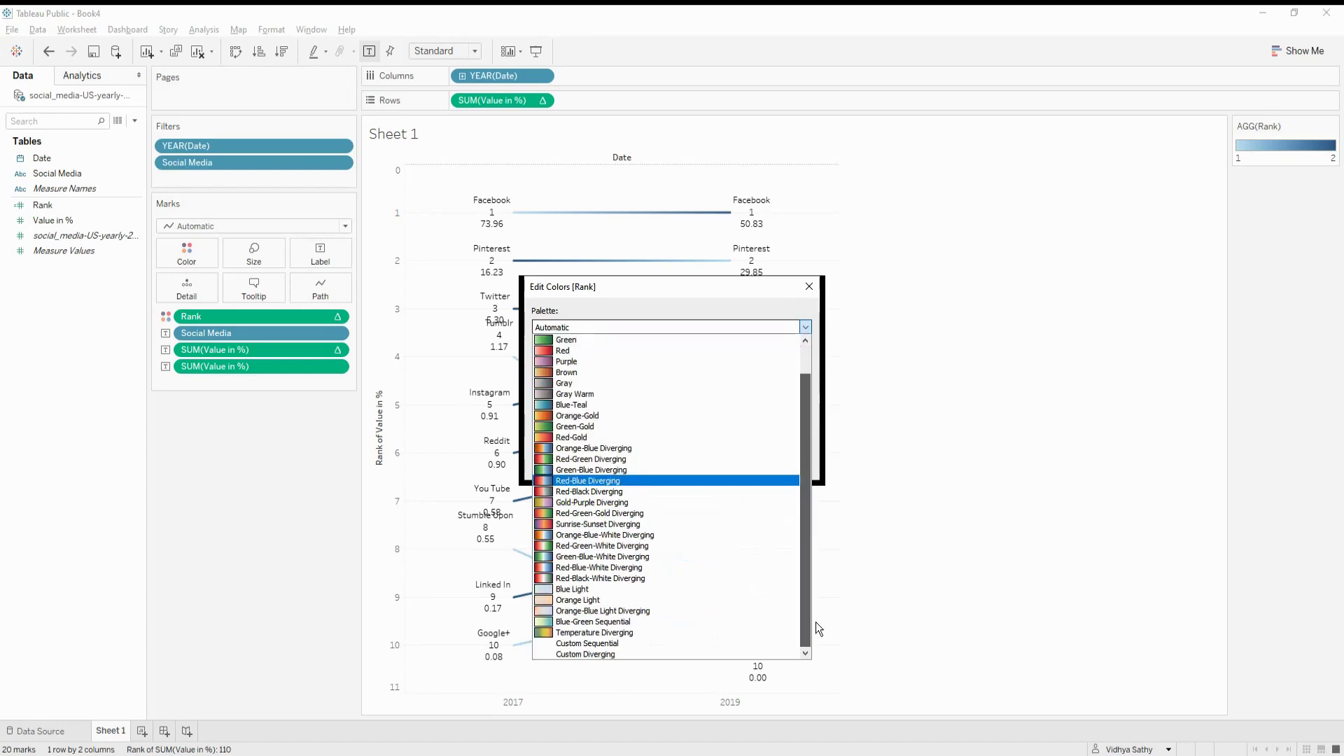
click(733, 655)
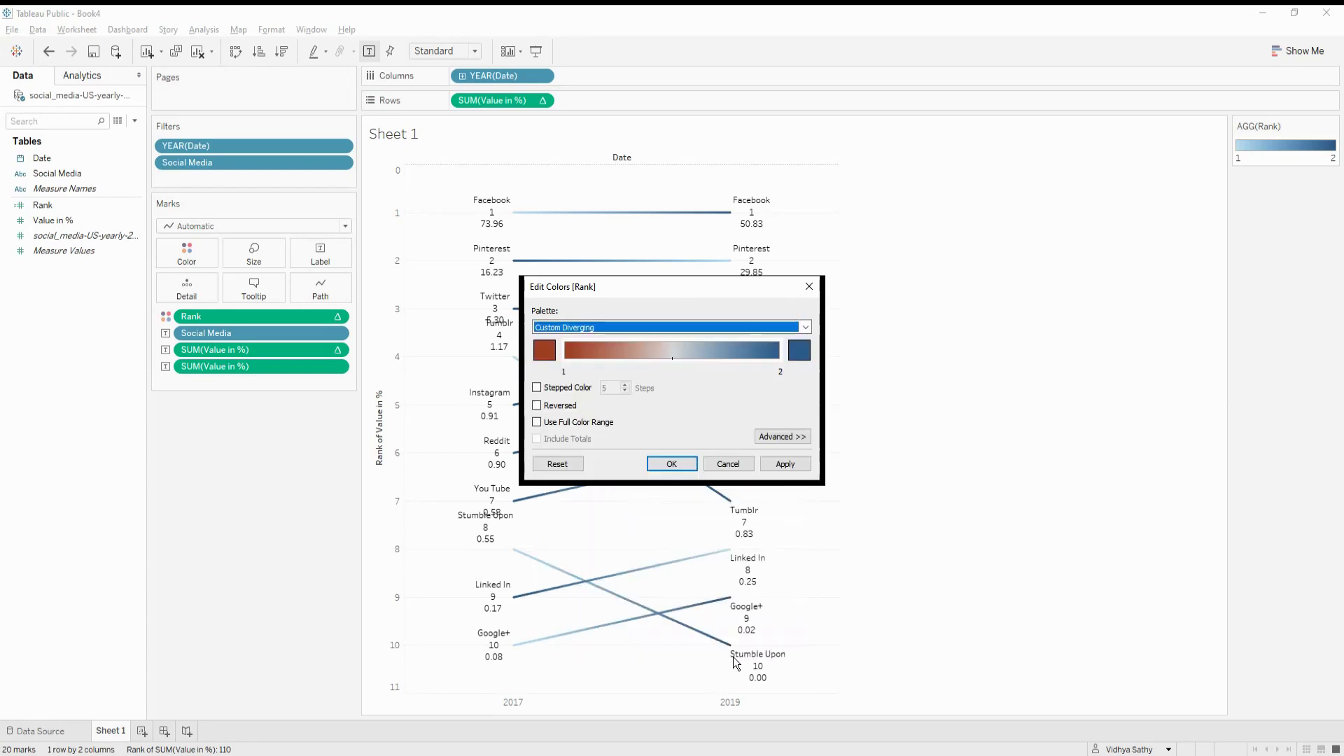
click(537, 388)
double_click(606, 388)
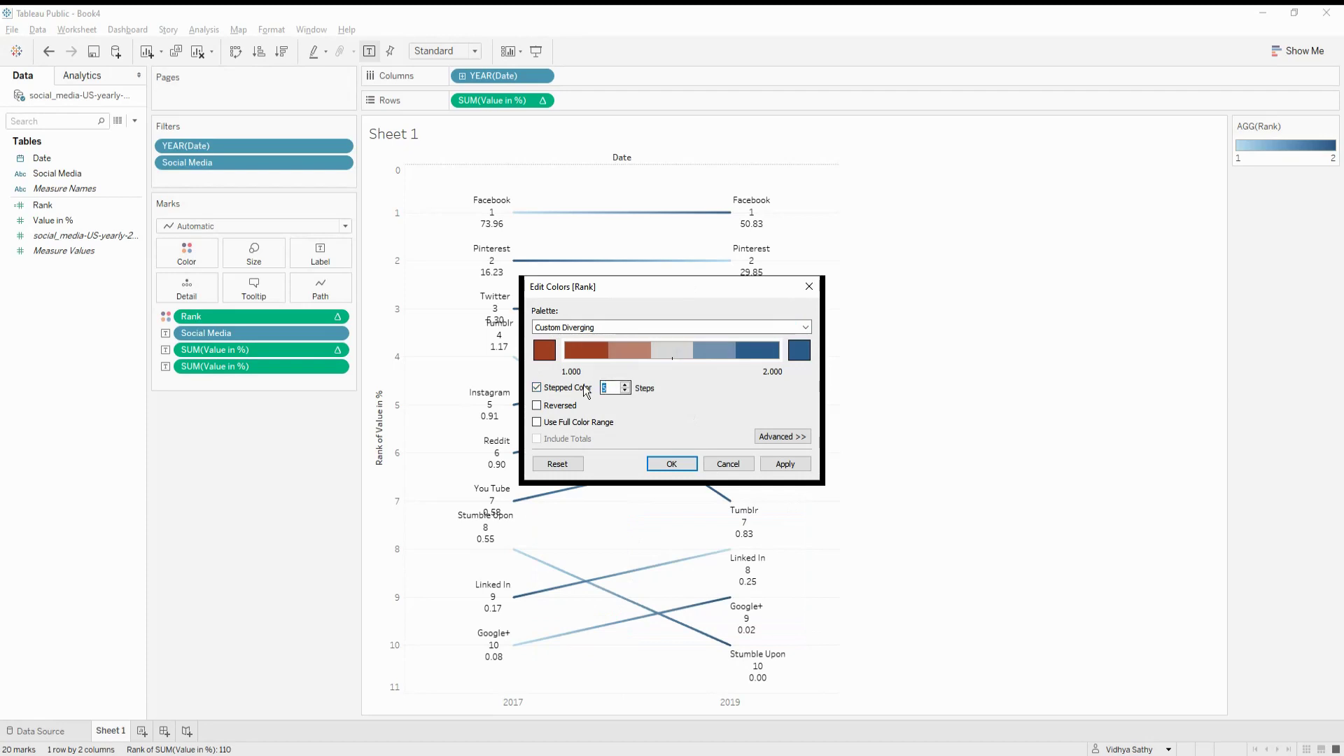
text(2)
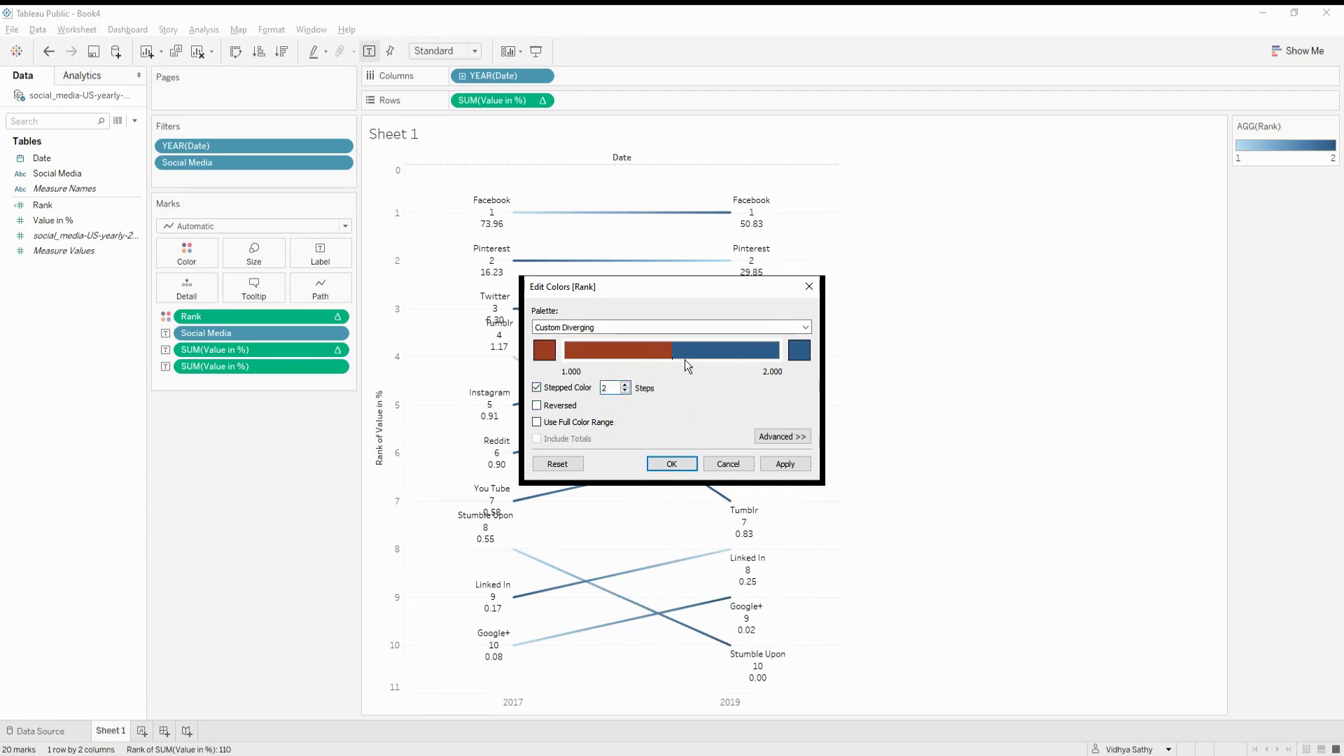
Step: Make the low end dark green and the high end dark red, and apply to the lines
click(546, 350)
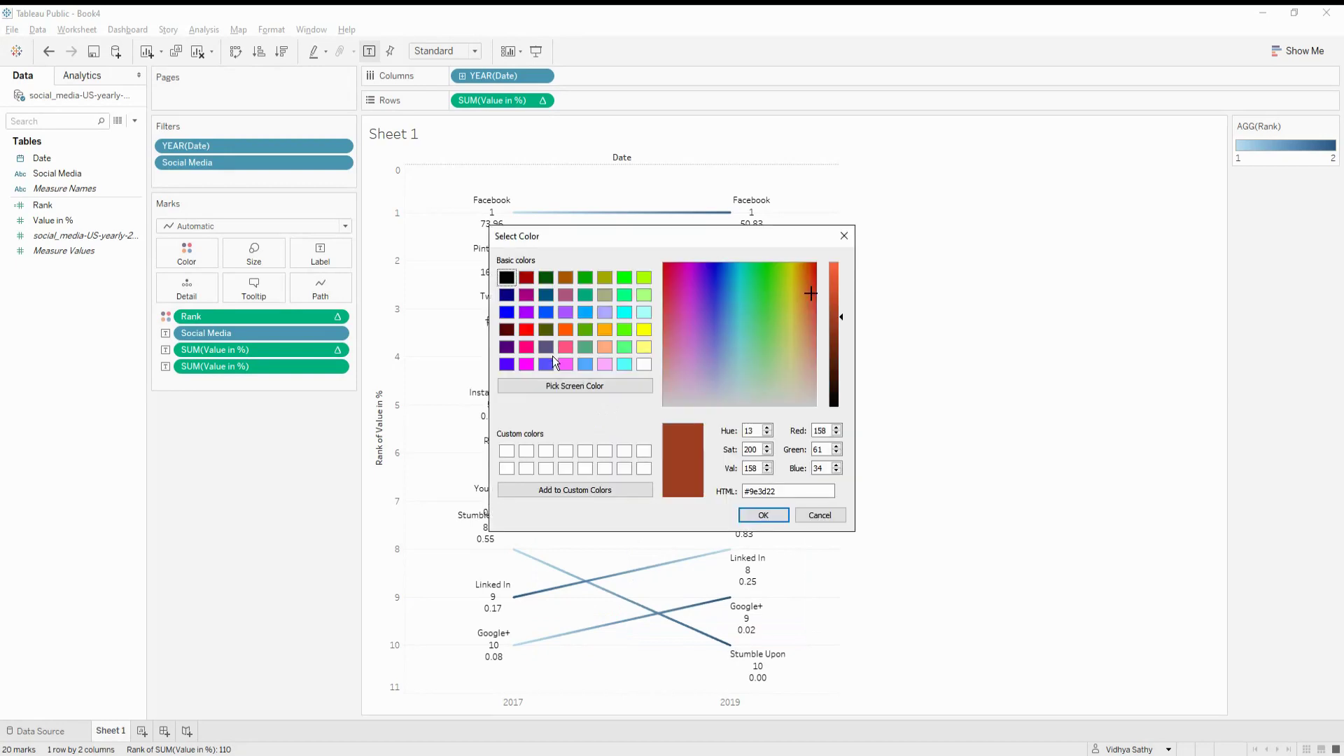
click(551, 276)
click(756, 519)
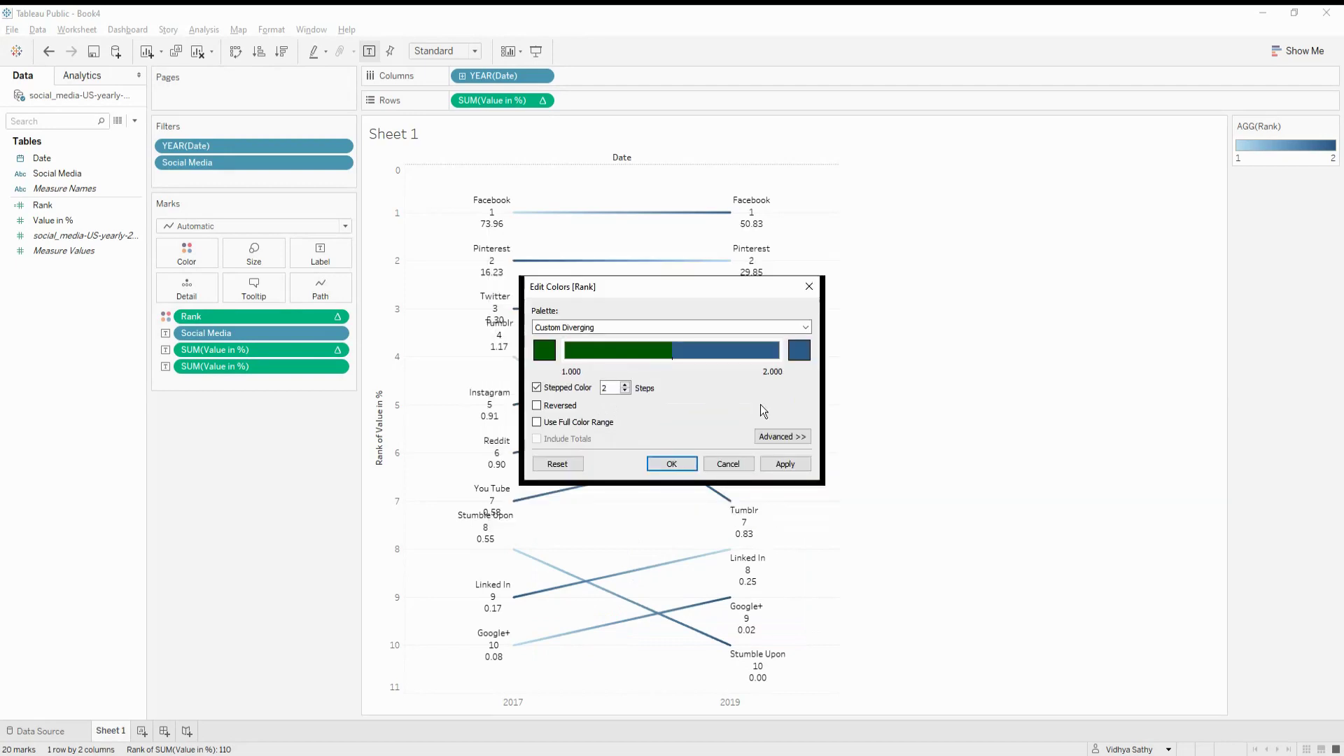
click(798, 350)
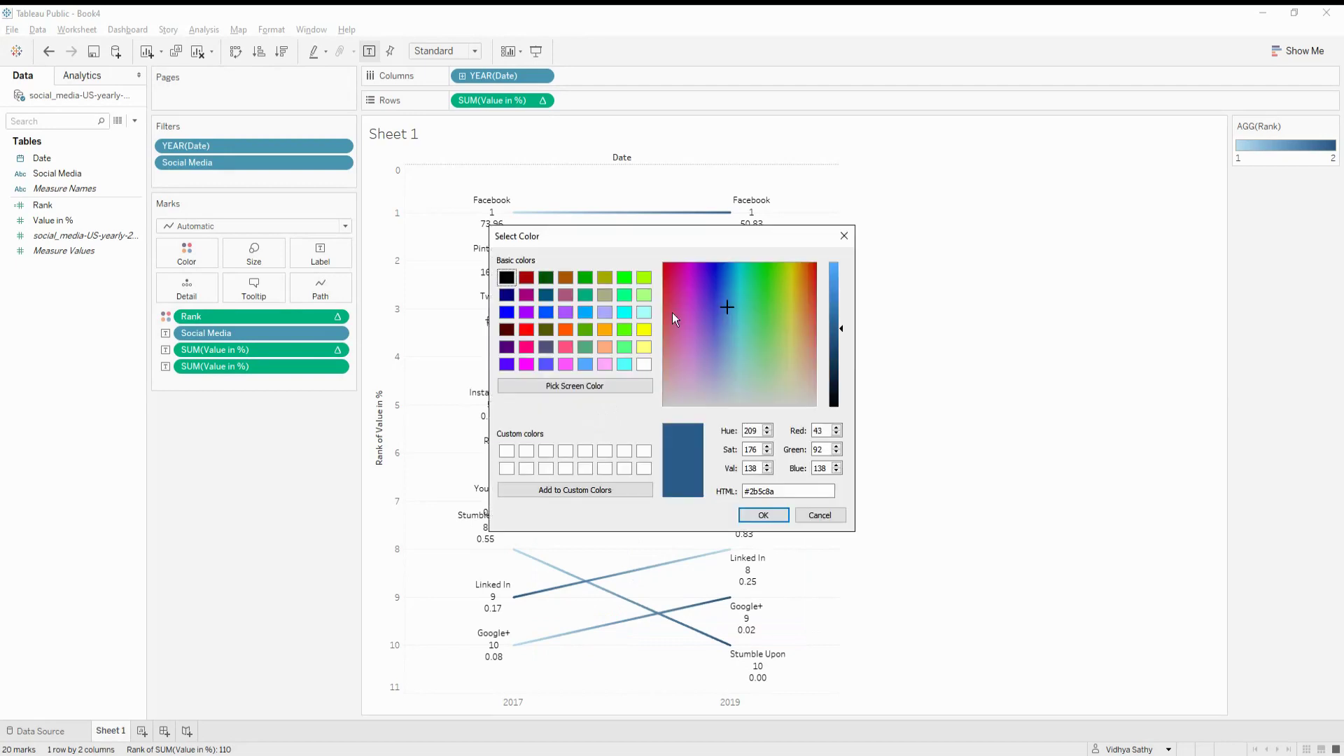
click(526, 278)
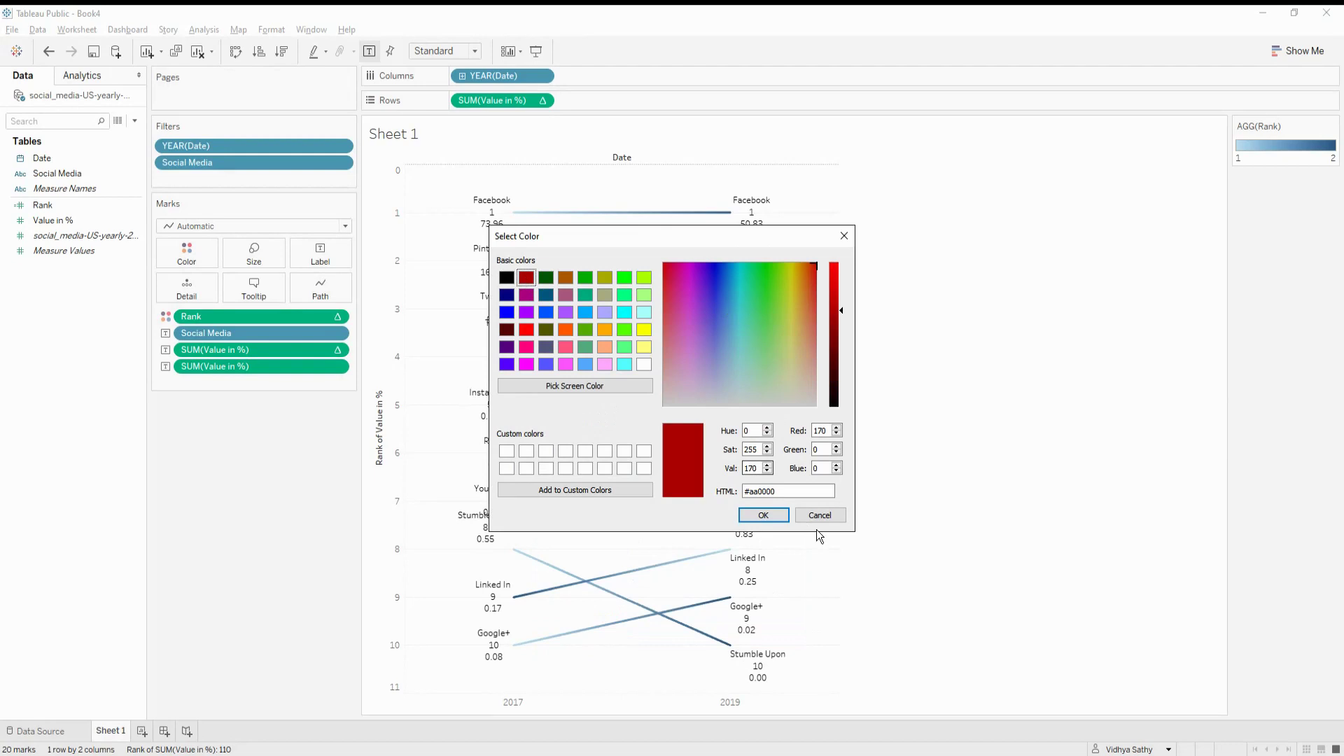
click(762, 514)
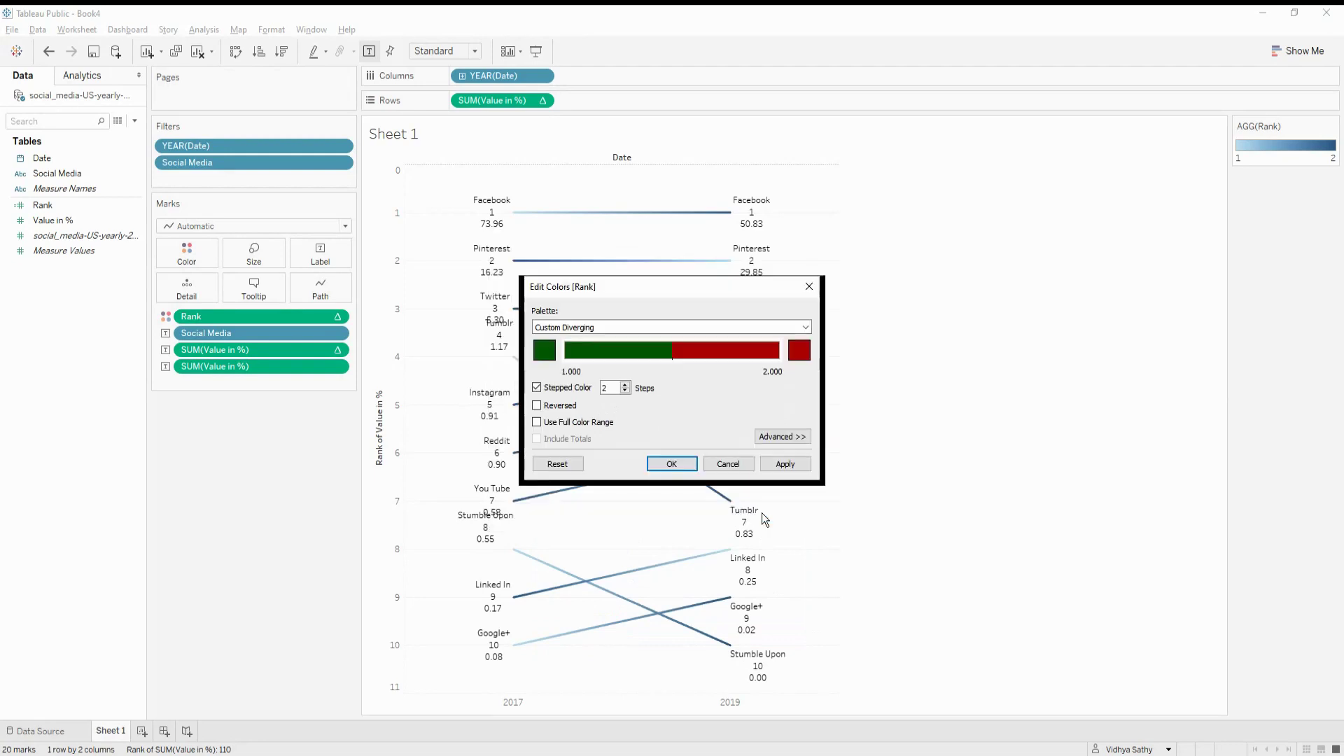
click(786, 464)
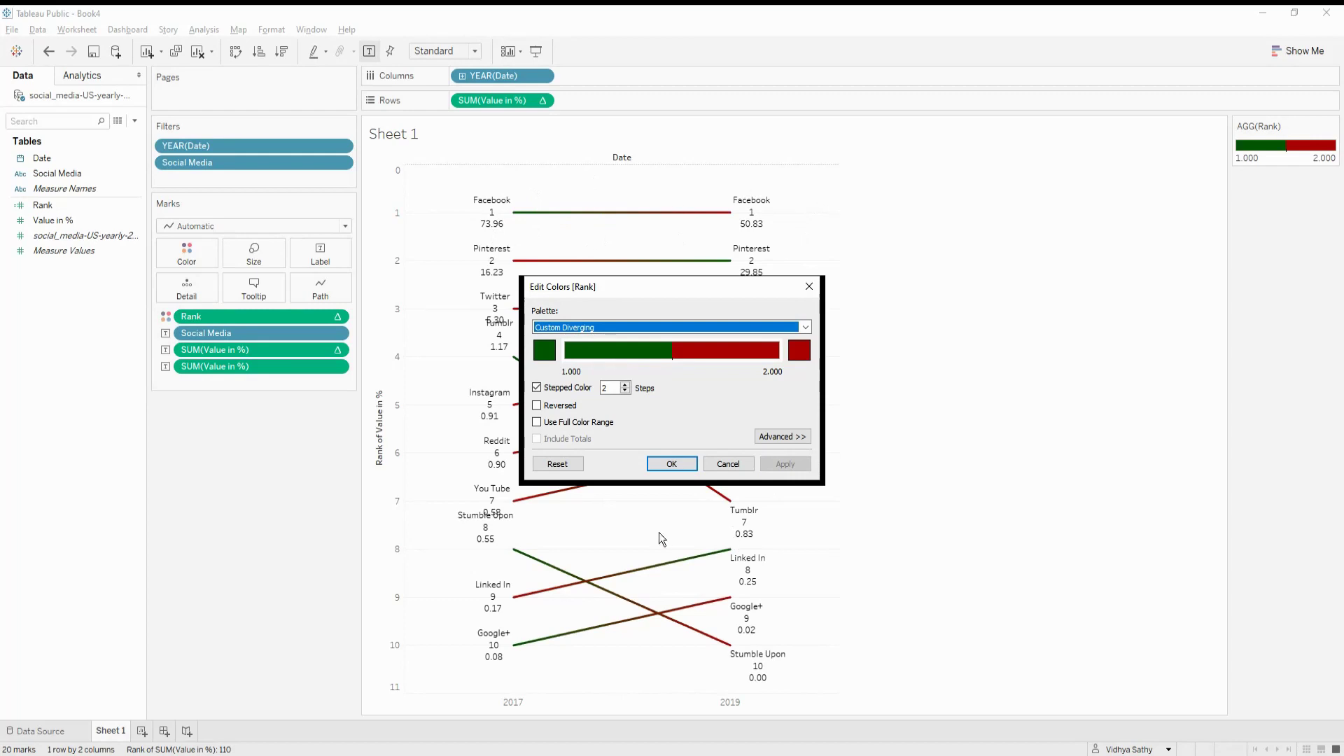
click(683, 463)
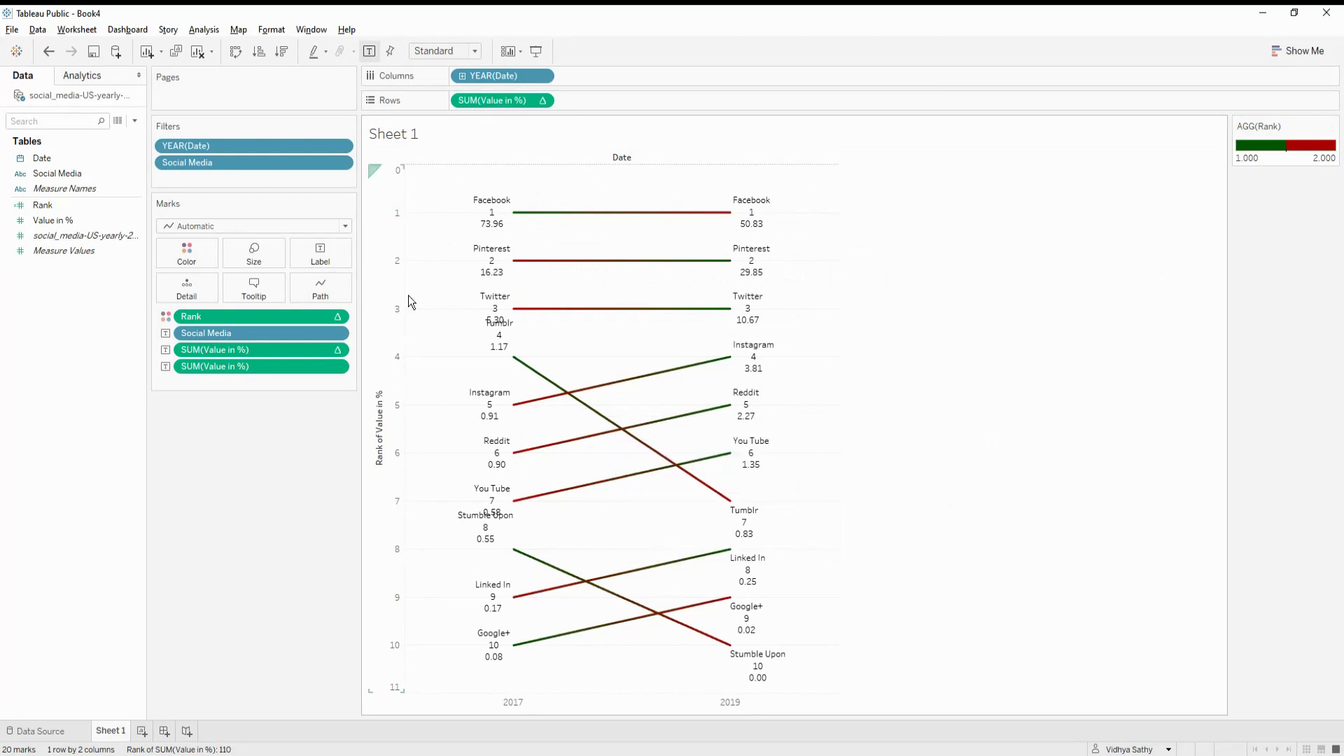
Step: Hide the vertical rank axis header and set the sheet's grid lines to None
right_click(393, 191)
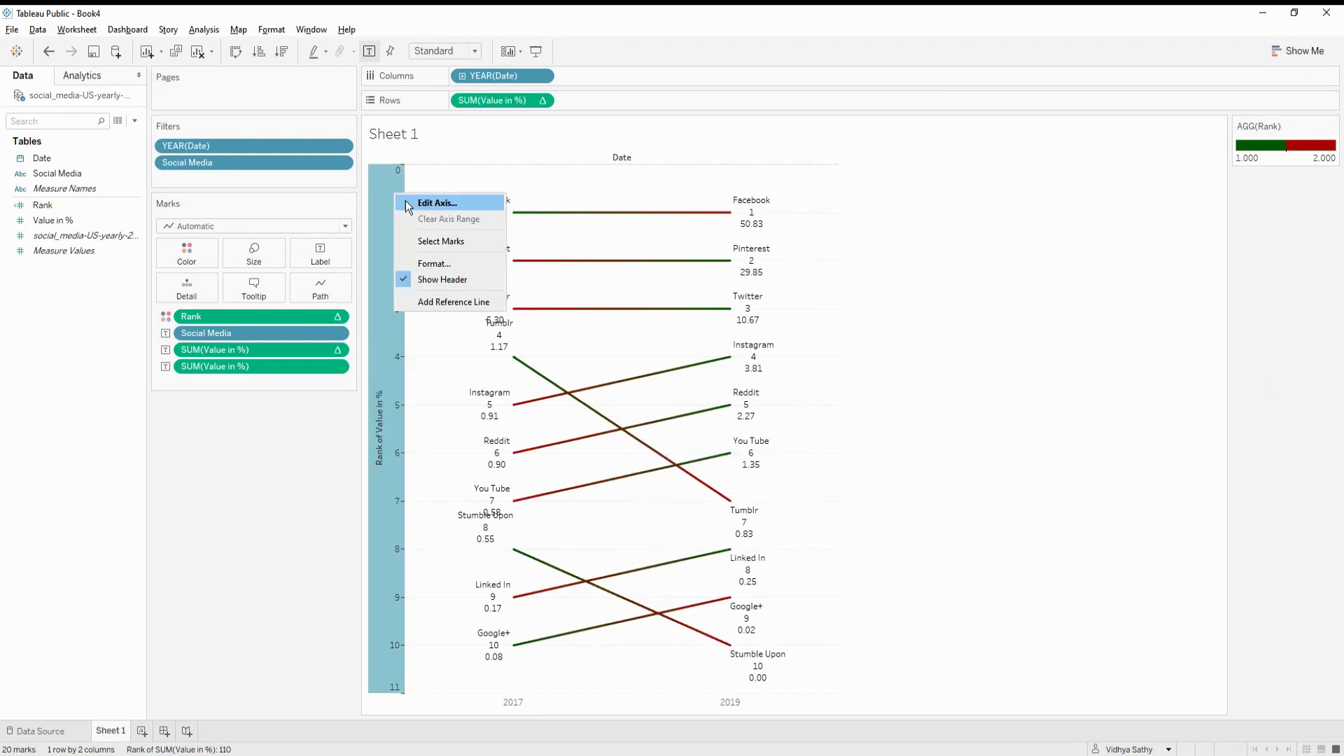
click(428, 280)
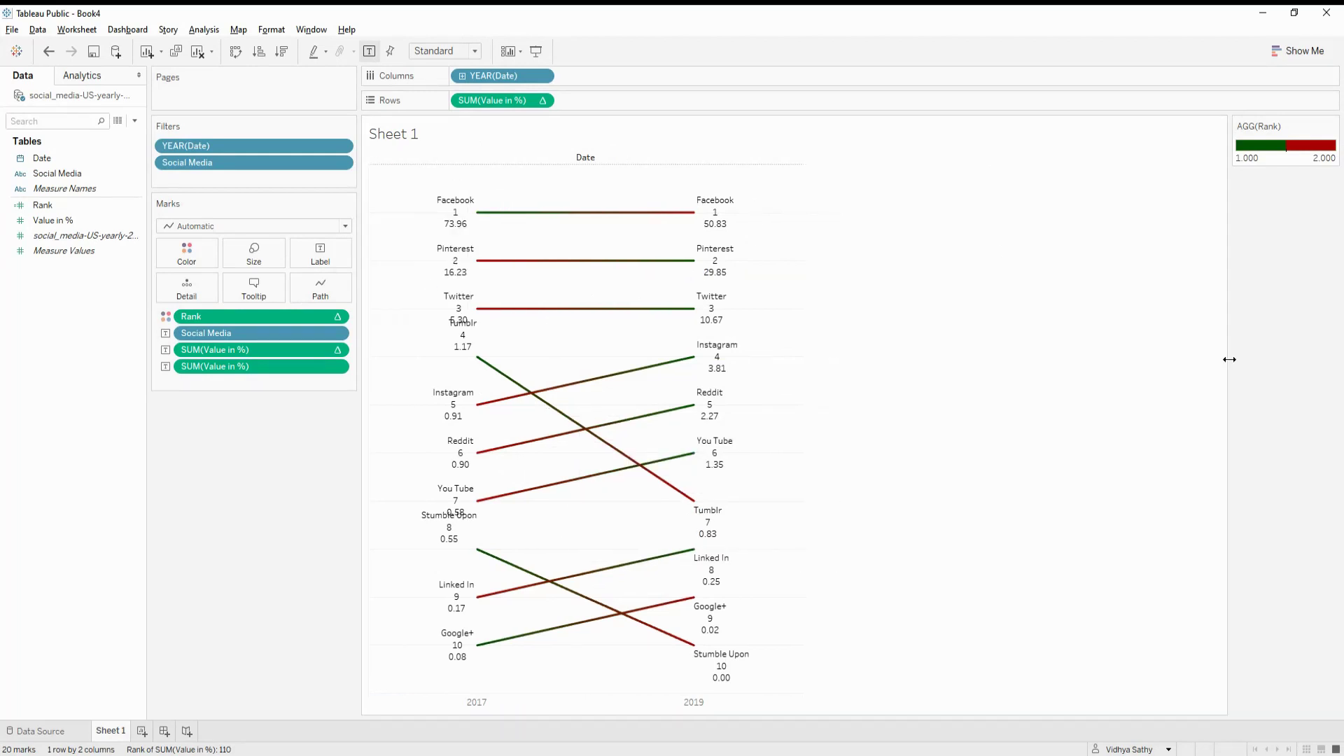
click(278, 30)
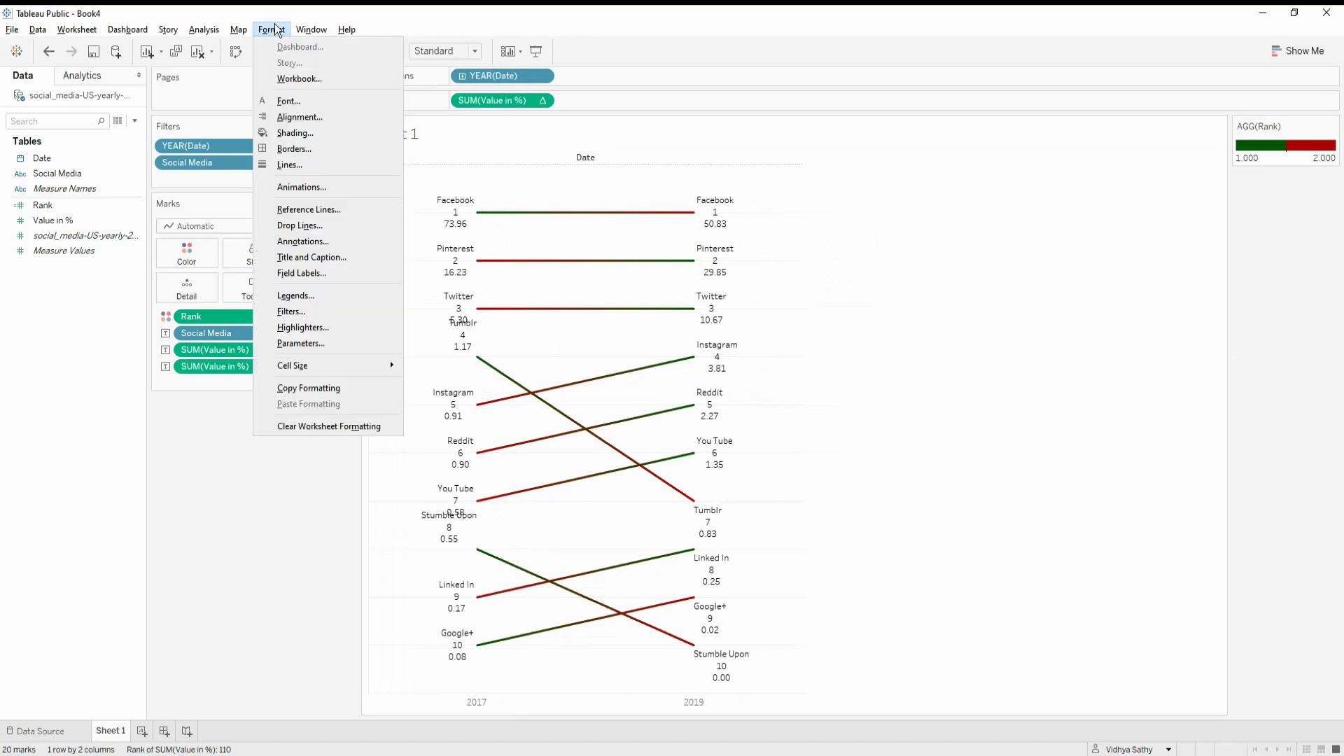
click(275, 165)
click(76, 166)
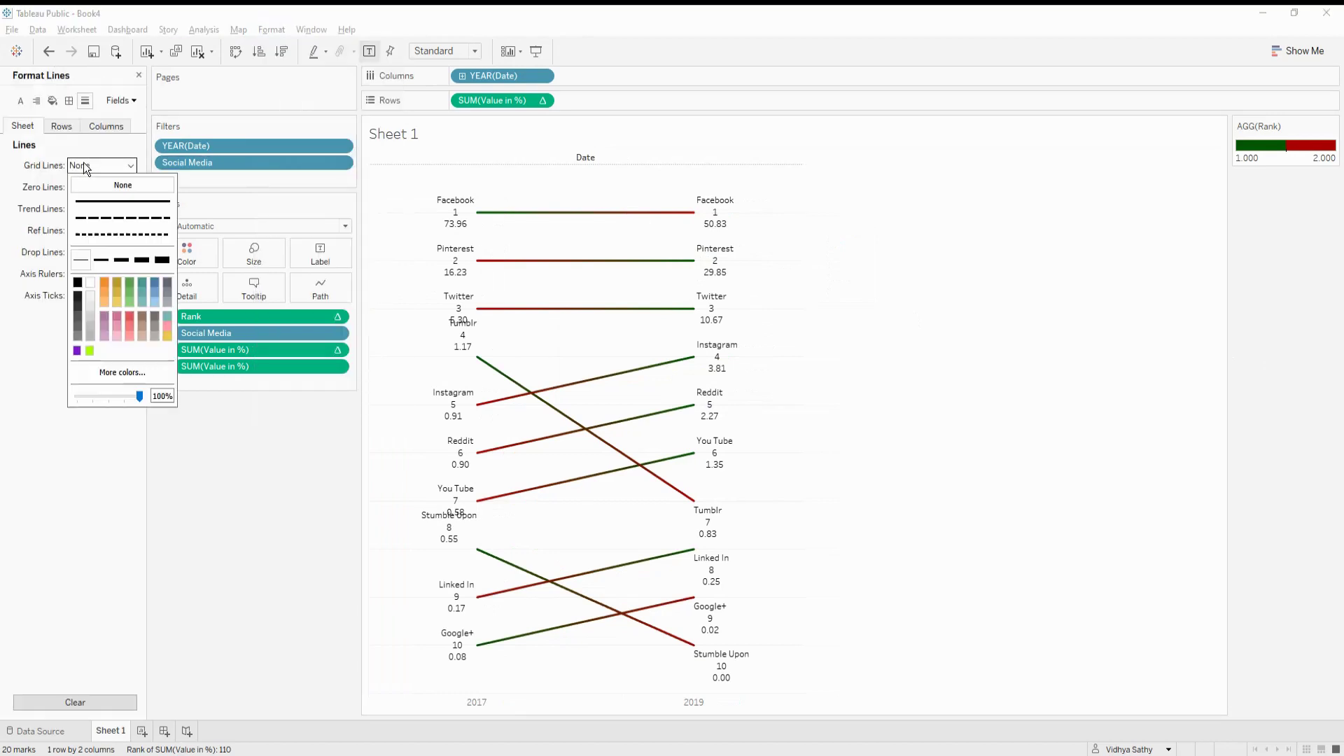
click(144, 183)
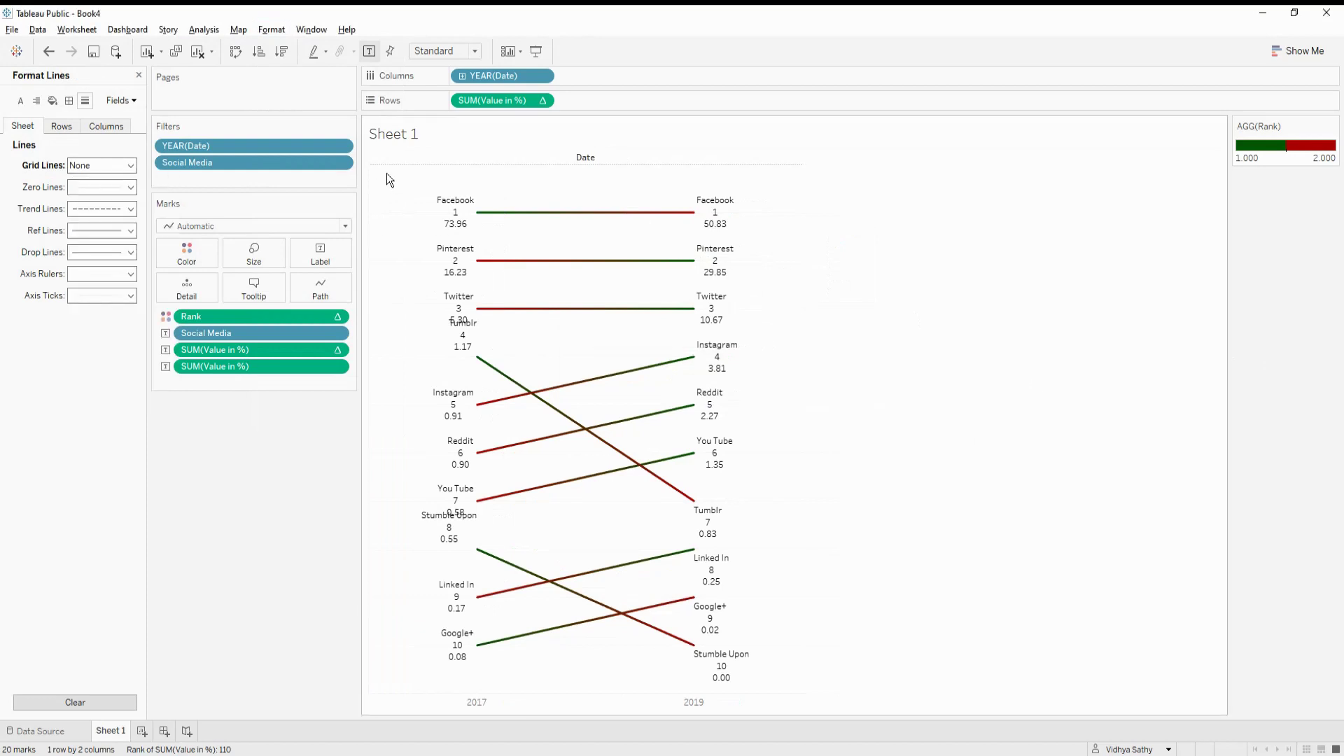
Step: Rearrange the label's first line to a centred '<Rank> : <Social Media>' with no blank line after
click(319, 254)
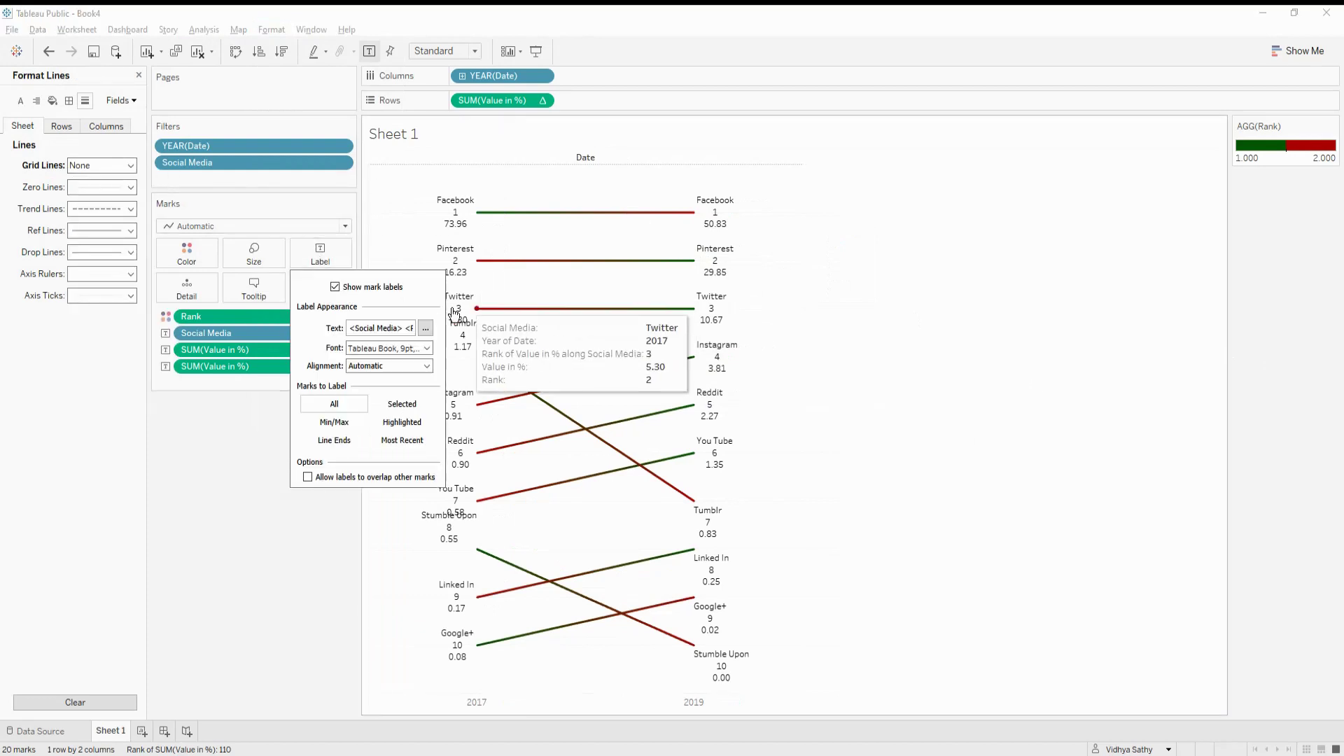
click(431, 329)
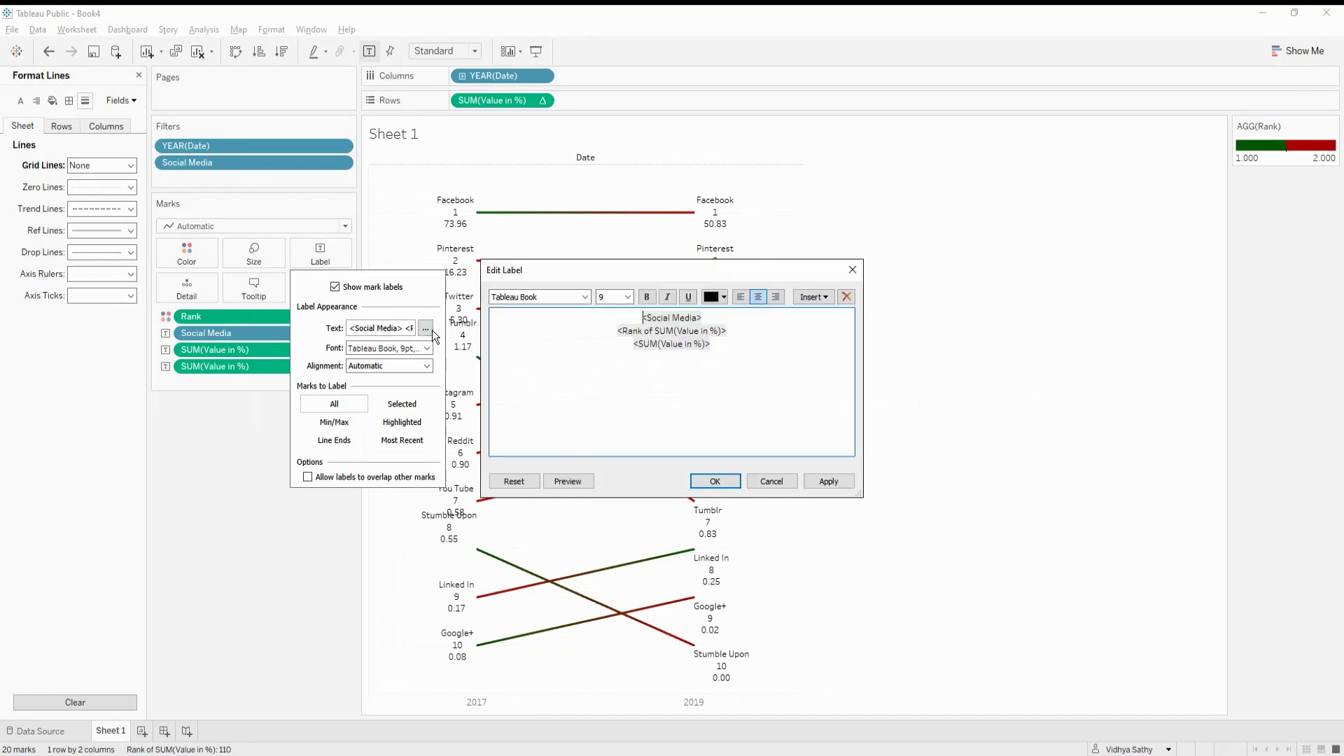
double_click(720, 332)
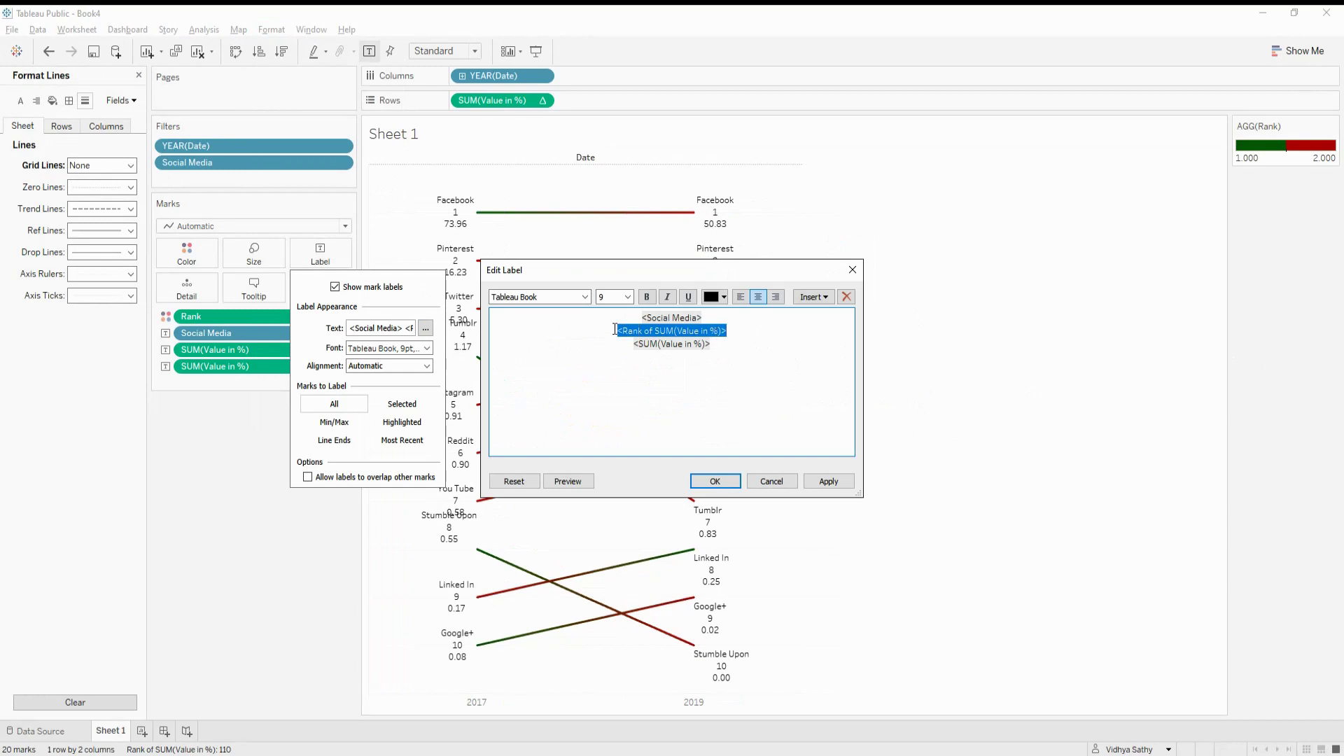
key(Delete)
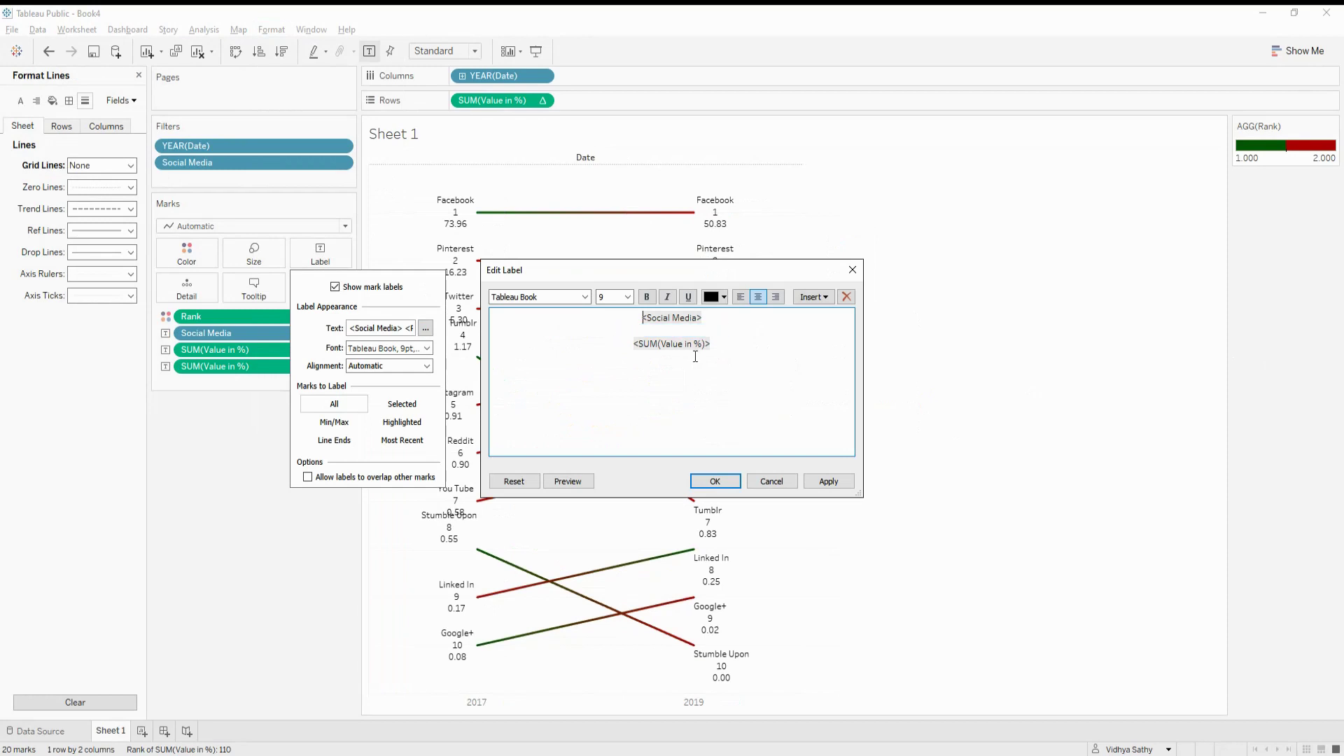
key(ctrl+z)
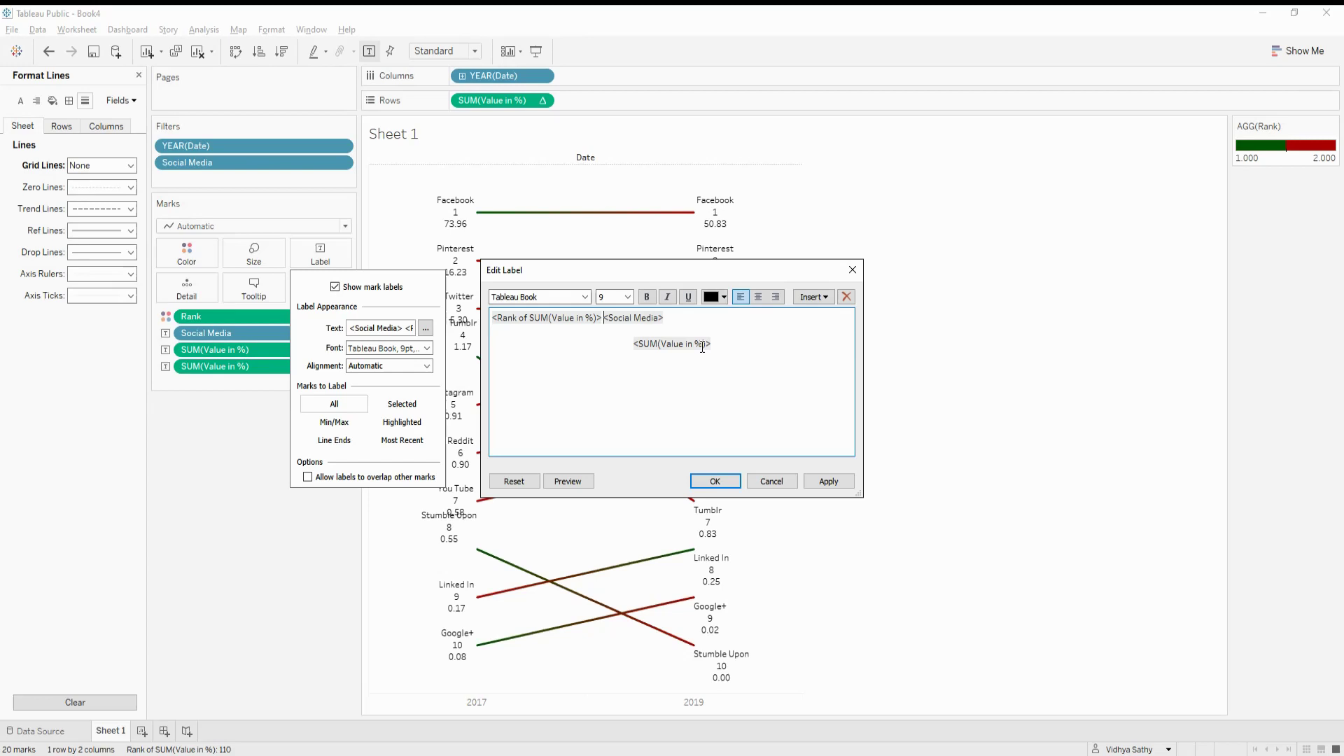
text(:)
click(755, 299)
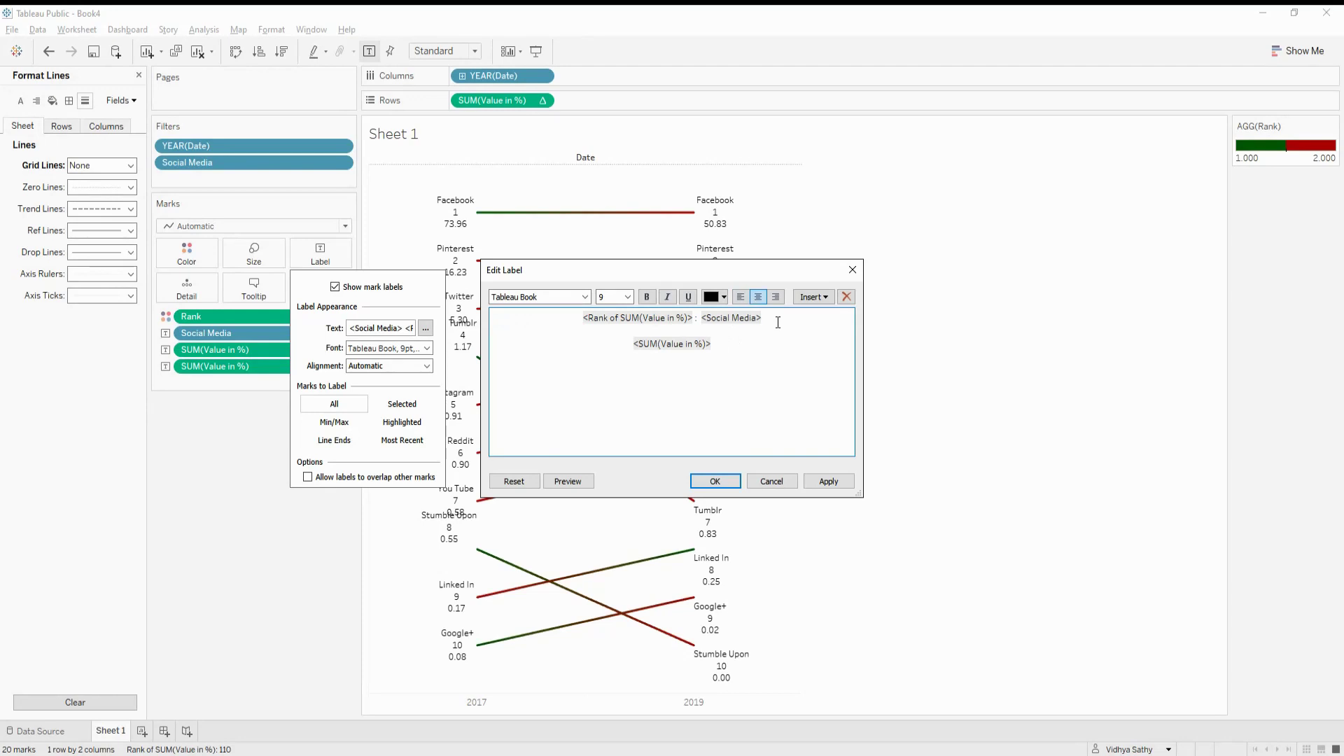
click(778, 322)
key(Delete)
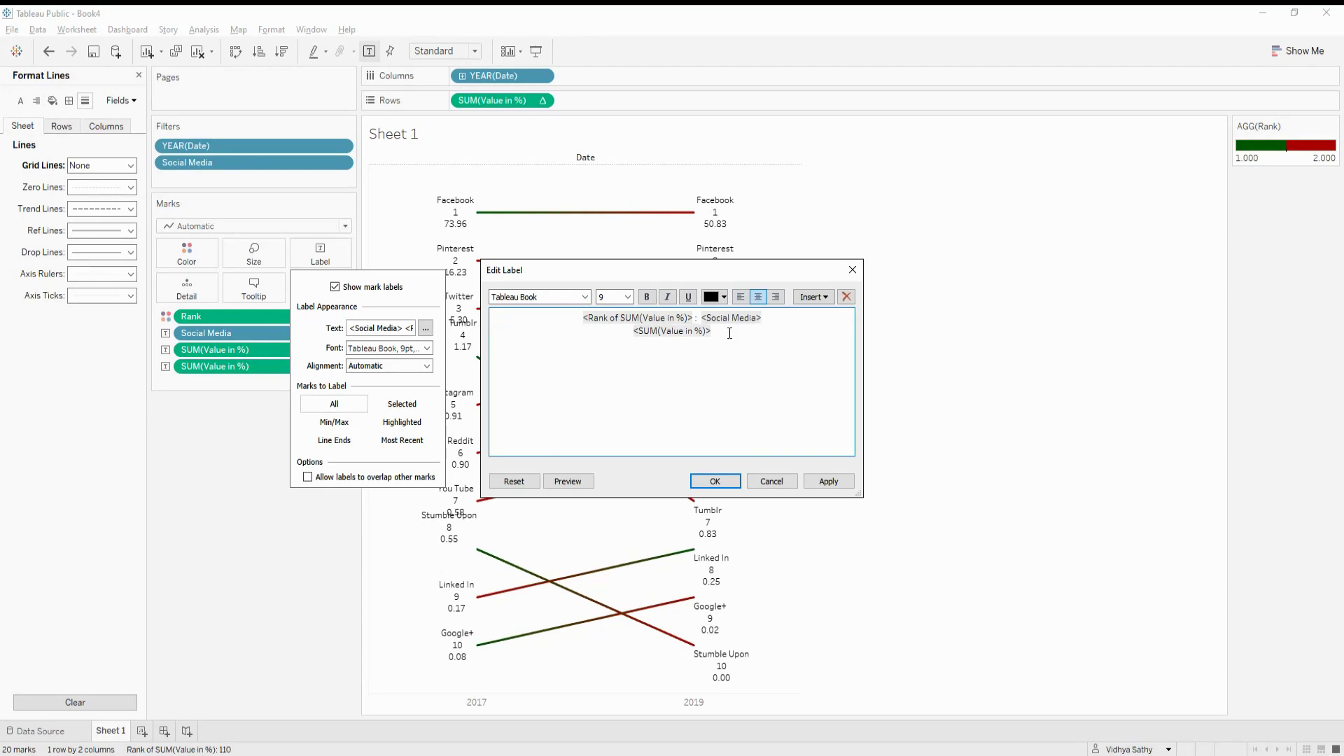
Step: Make the label text bold size 10, wrap the percentage in parentheses, and apply
key(ctrl+a)
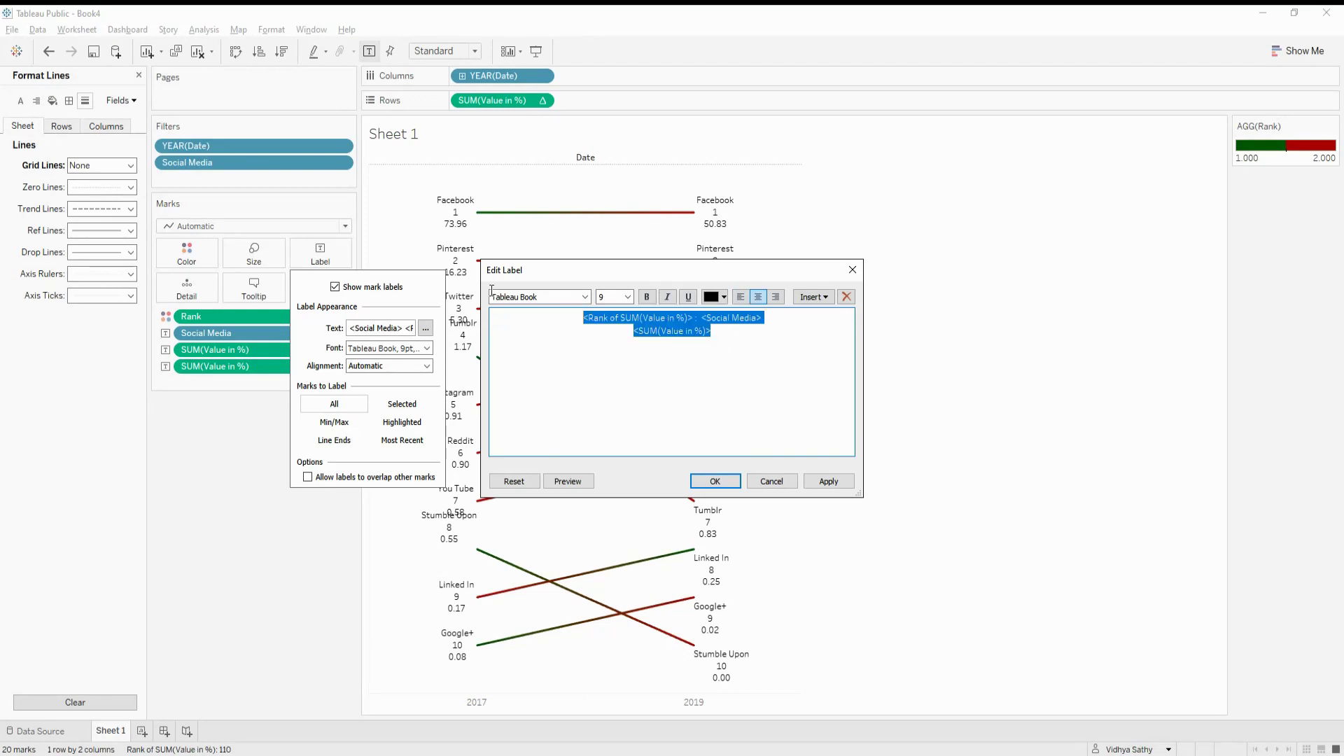
click(628, 298)
click(616, 328)
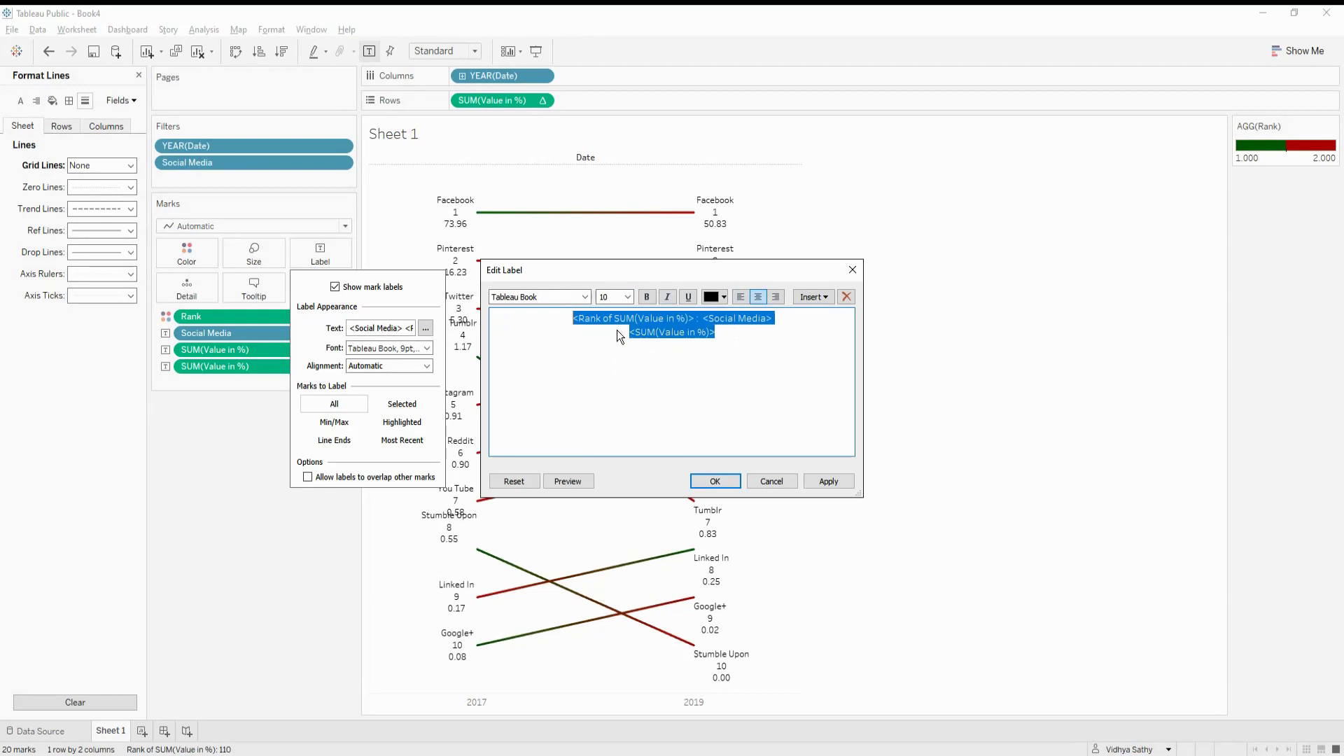
click(647, 297)
click(724, 341)
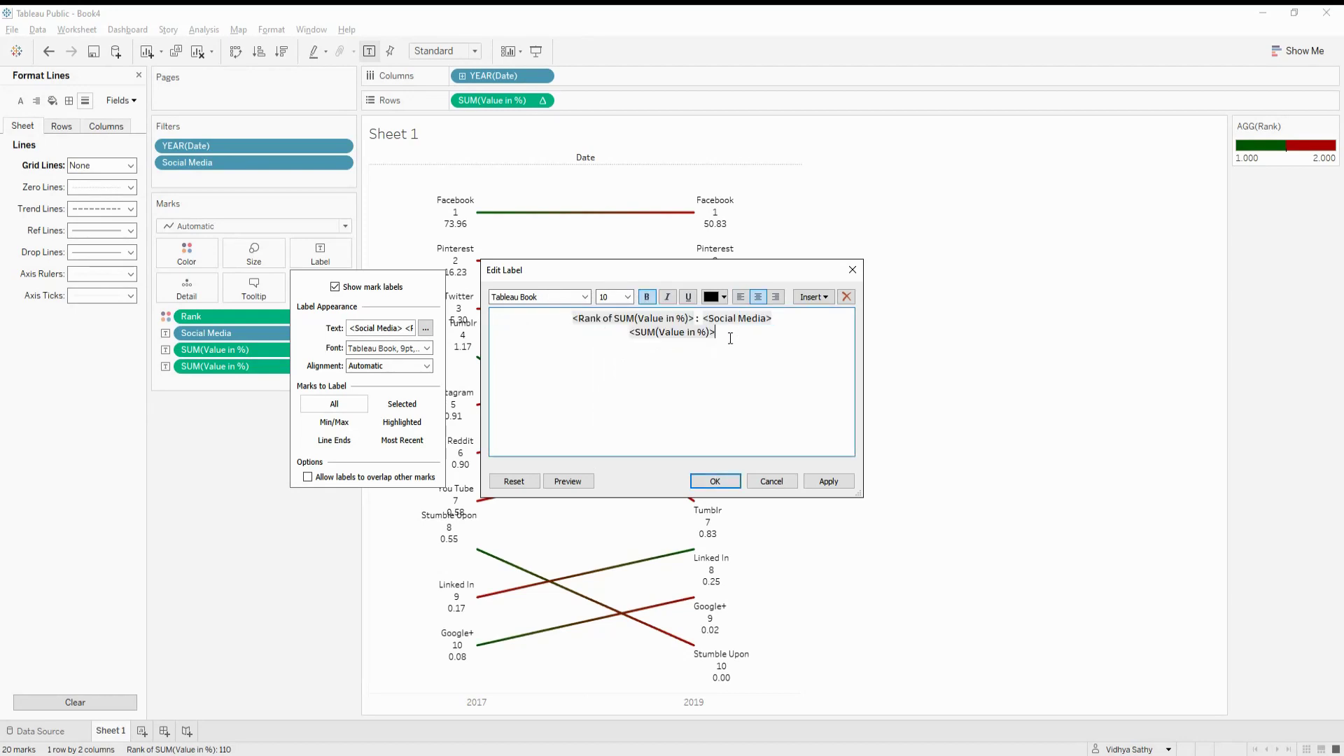
text())
click(615, 345)
text(()
click(840, 481)
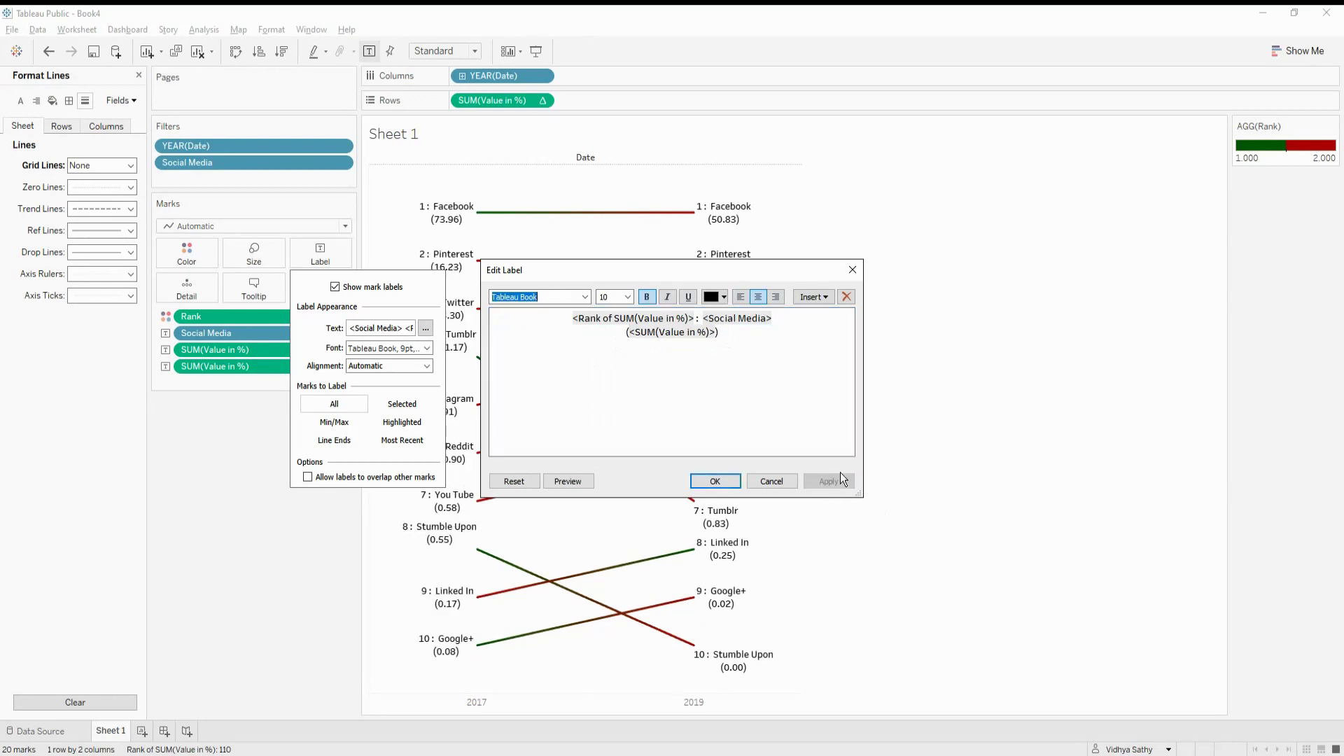
click(704, 482)
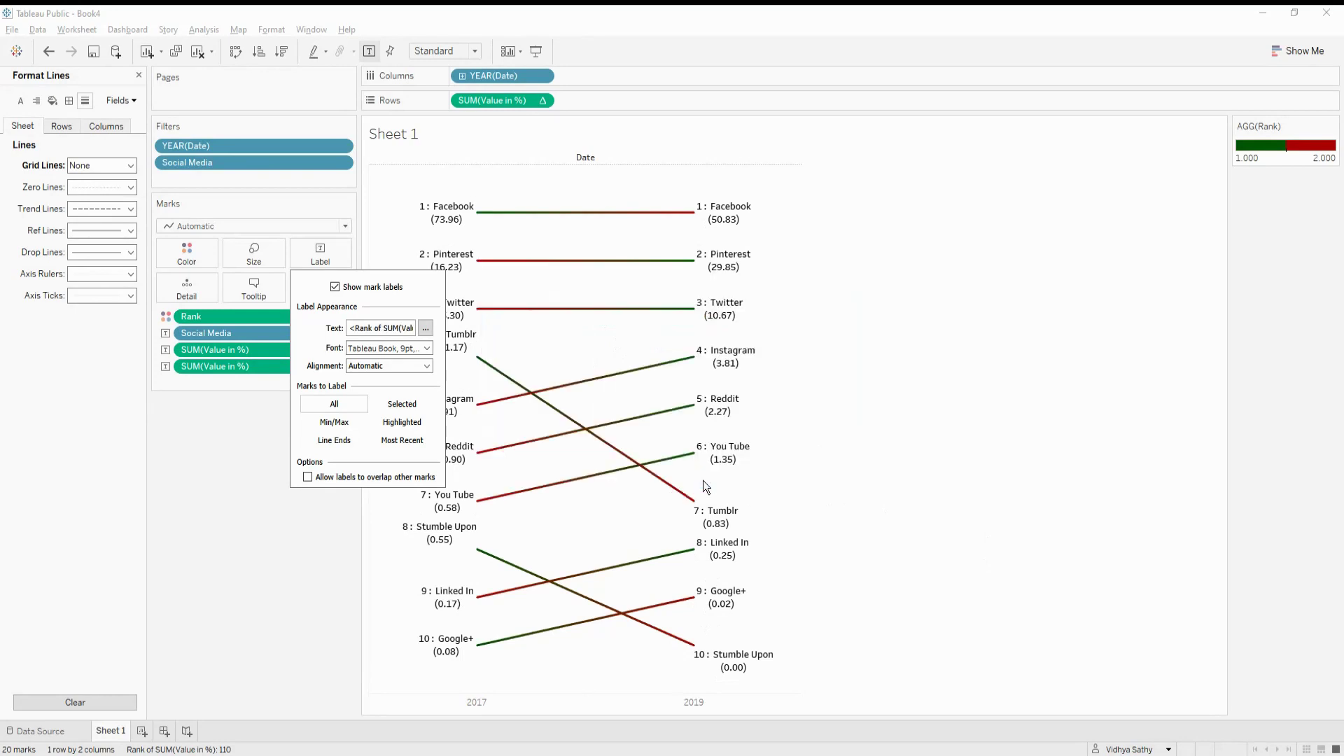
click(972, 396)
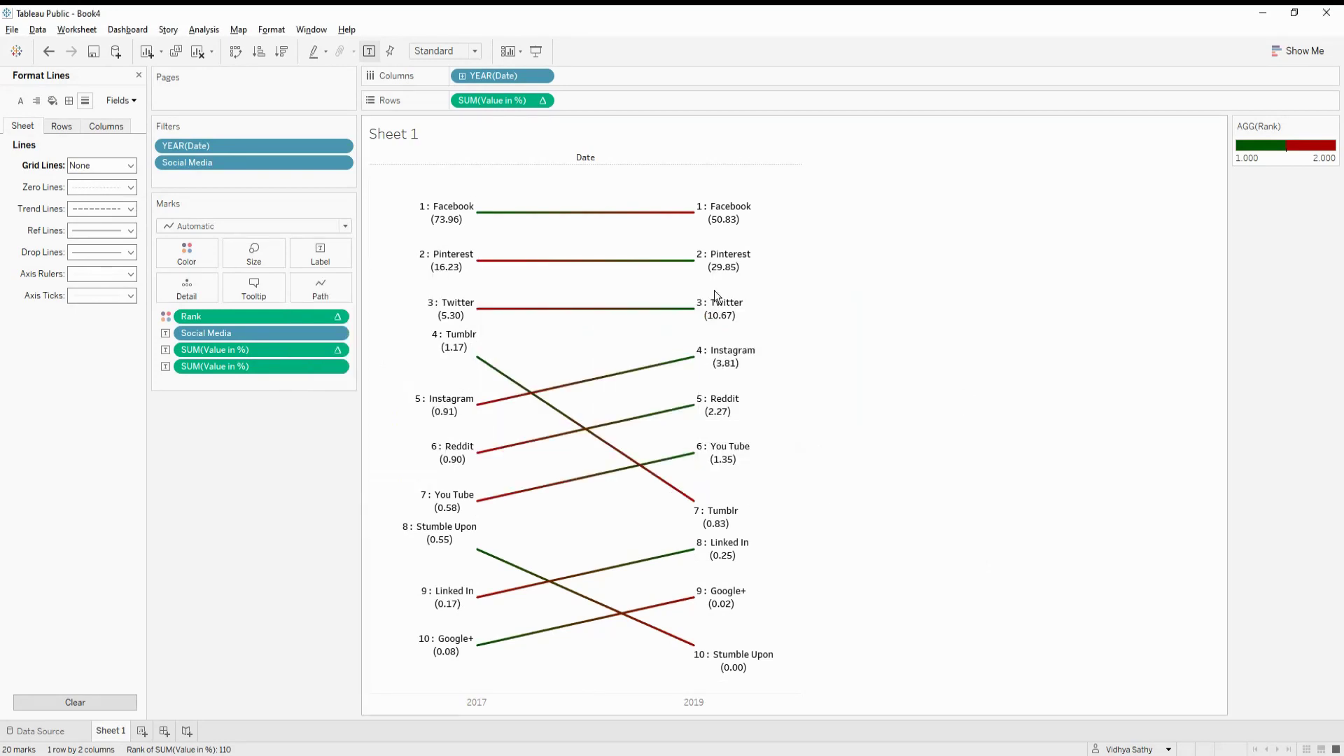
Step: Format SUM(Value in %) labels as Number (Custom) with 2 decimals and a % suffix
click(450, 220)
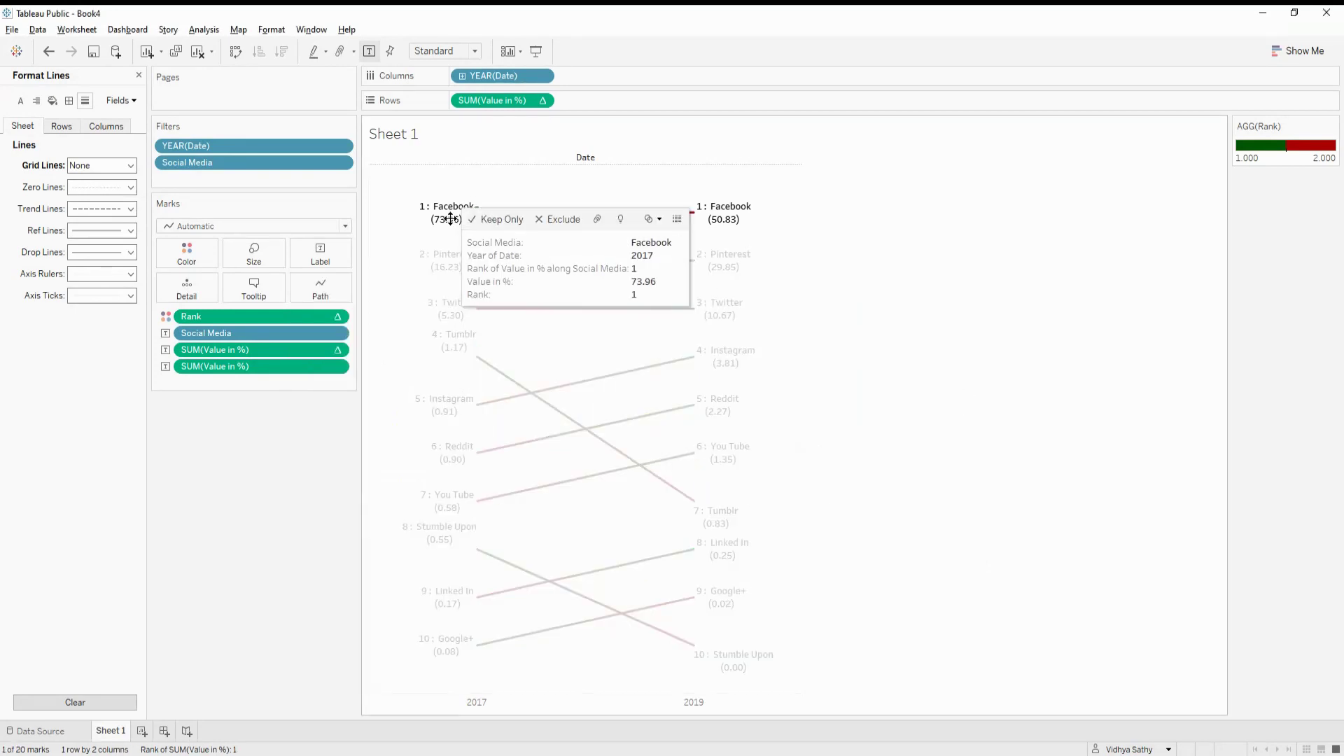
right_click(451, 219)
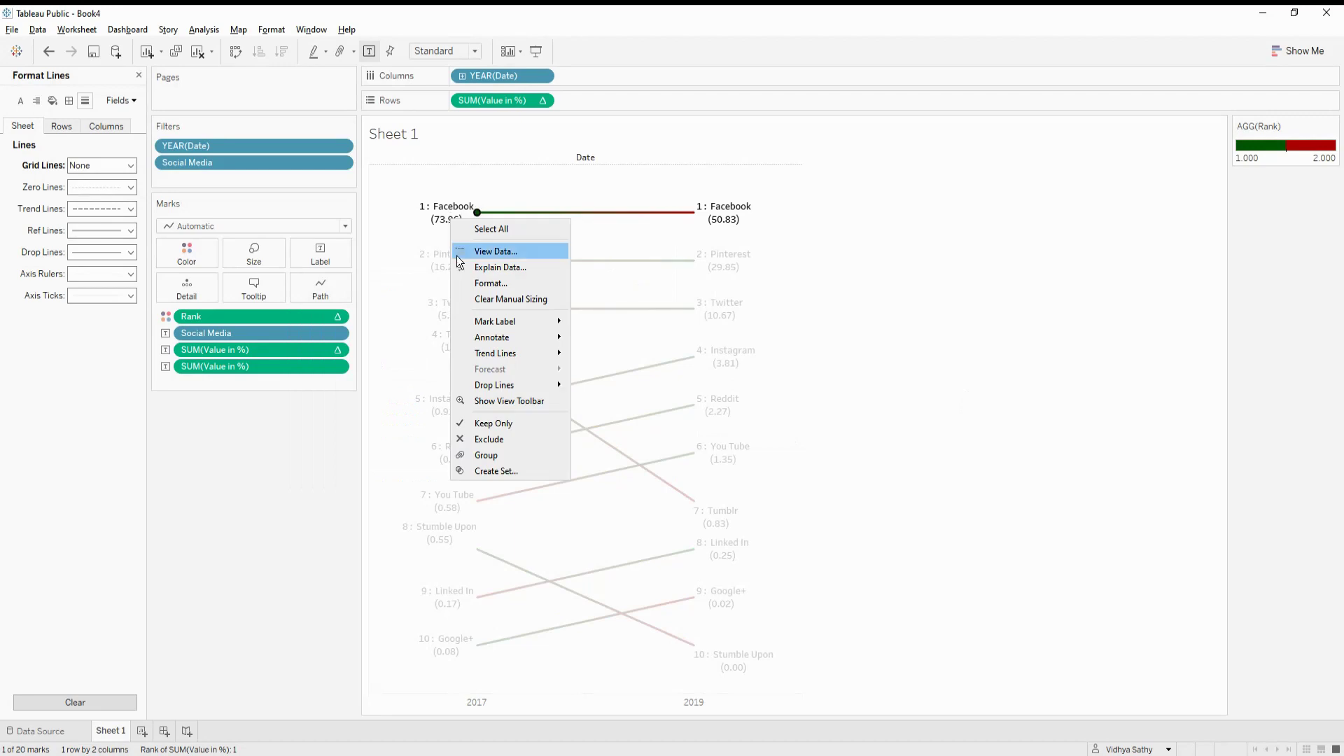
click(477, 283)
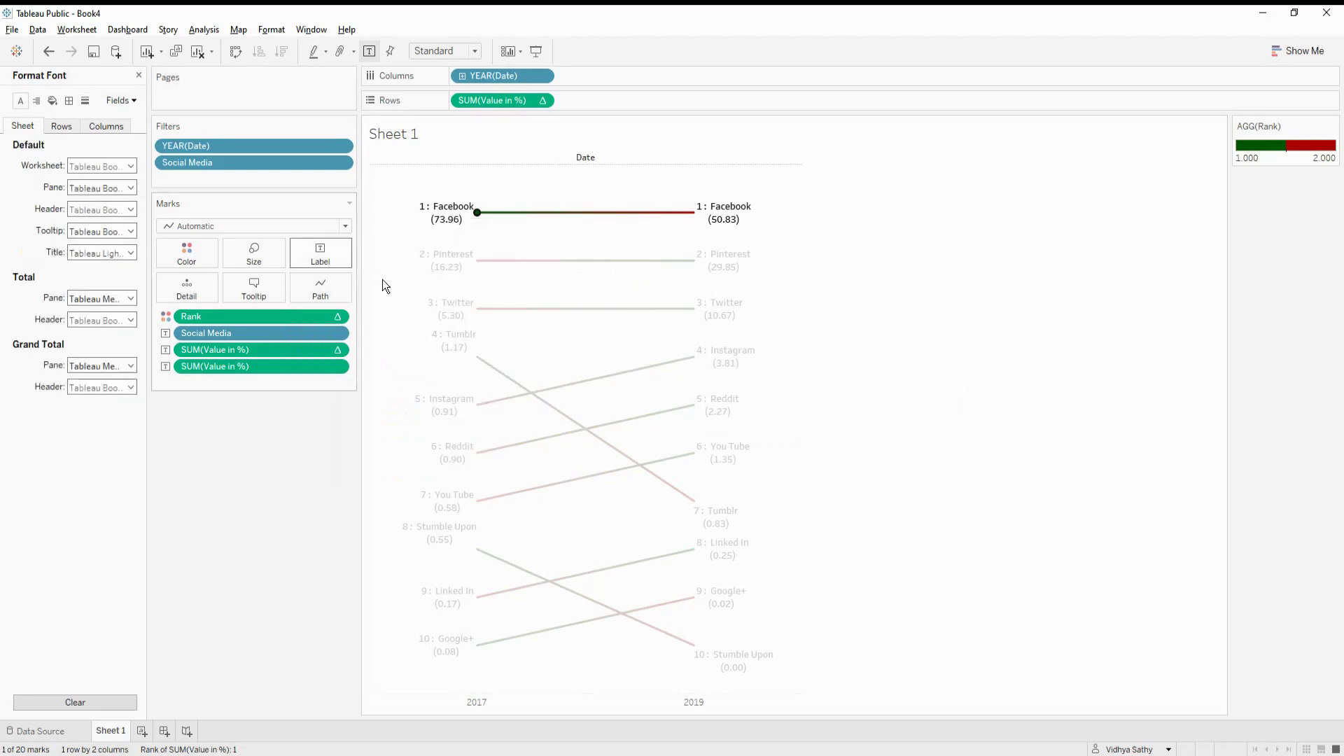
click(135, 100)
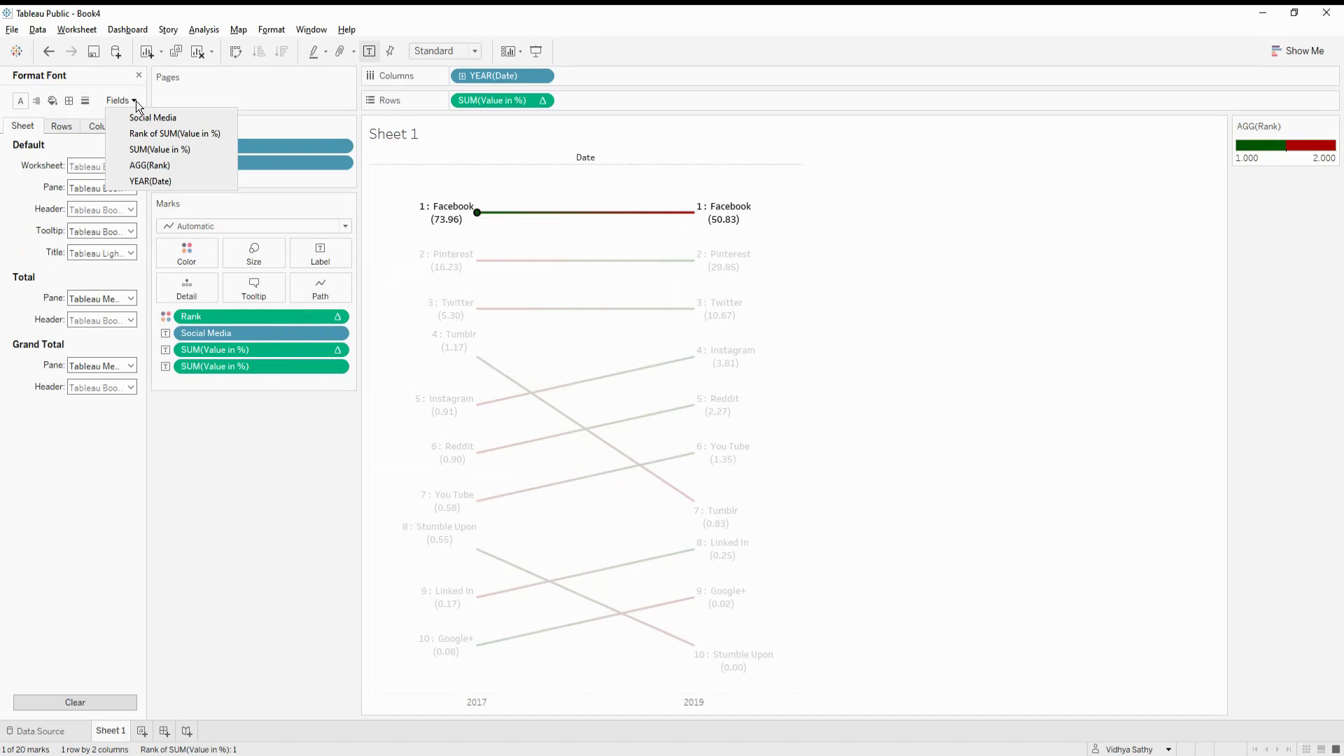
click(144, 149)
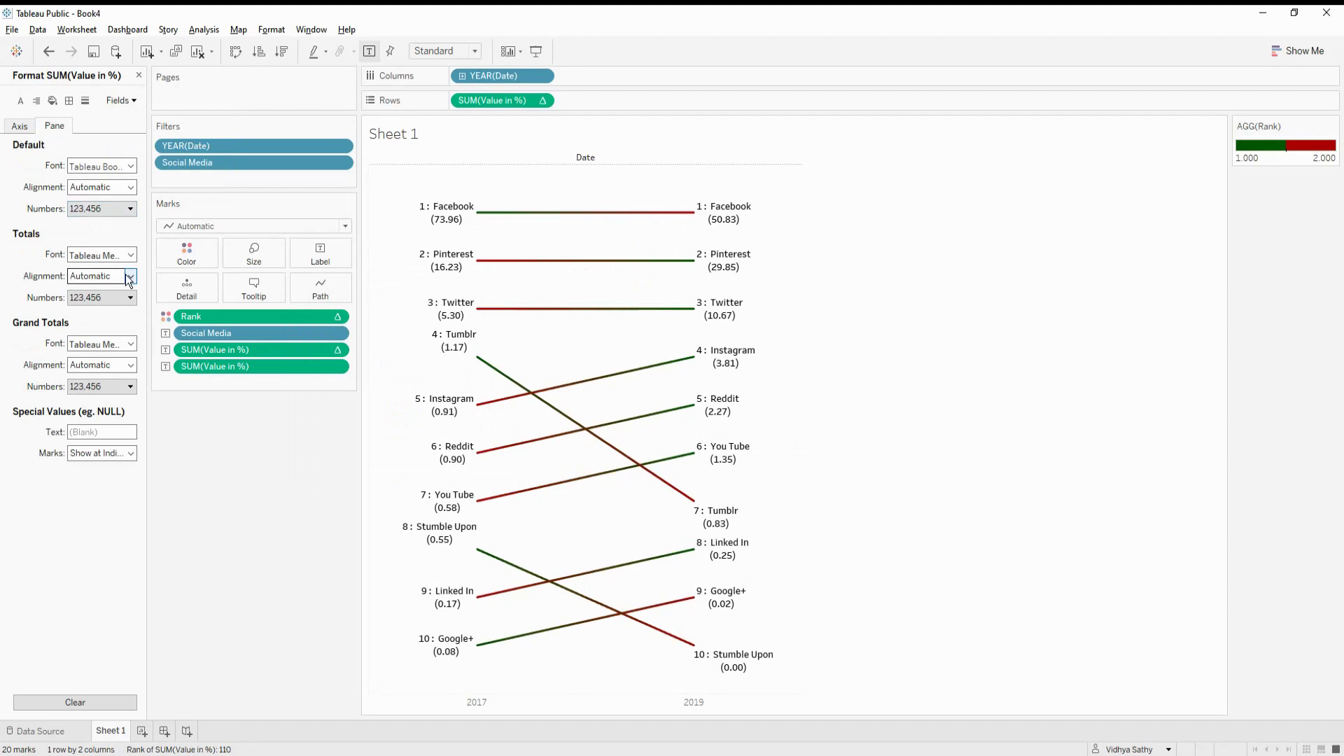
click(130, 208)
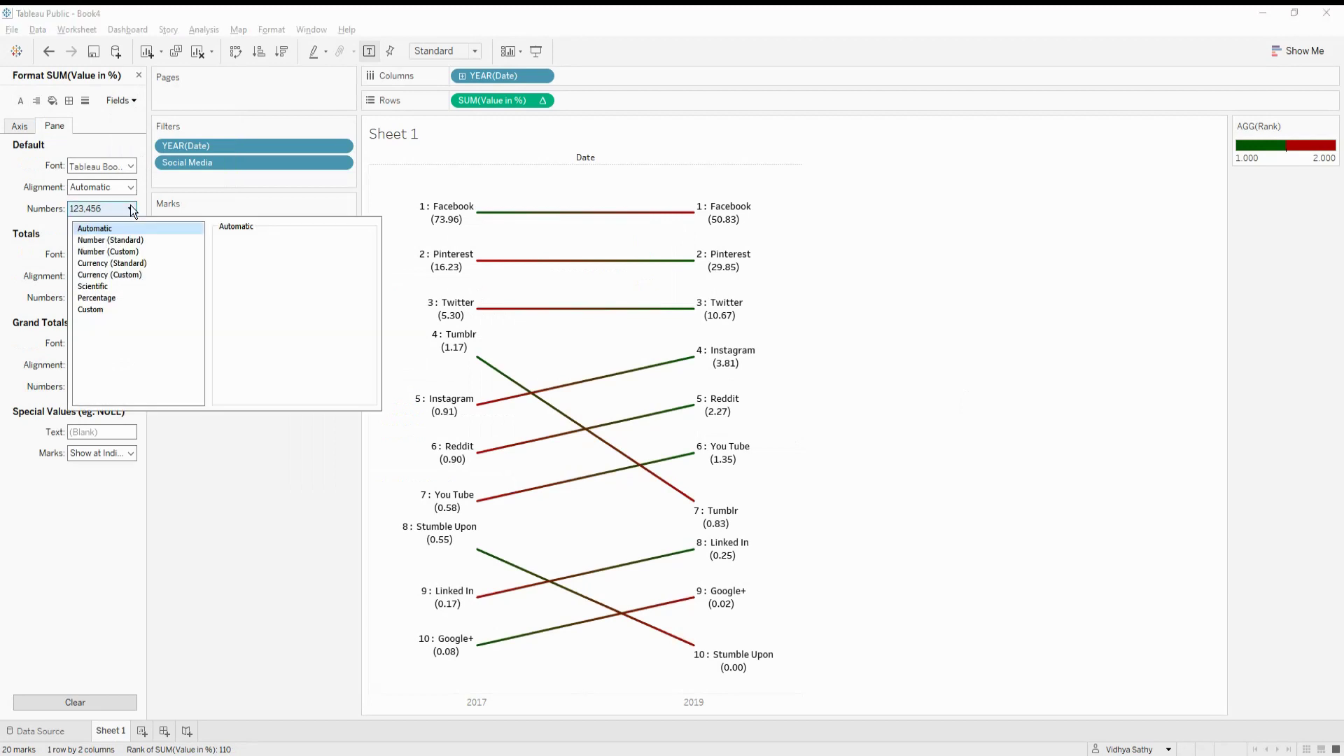
click(107, 308)
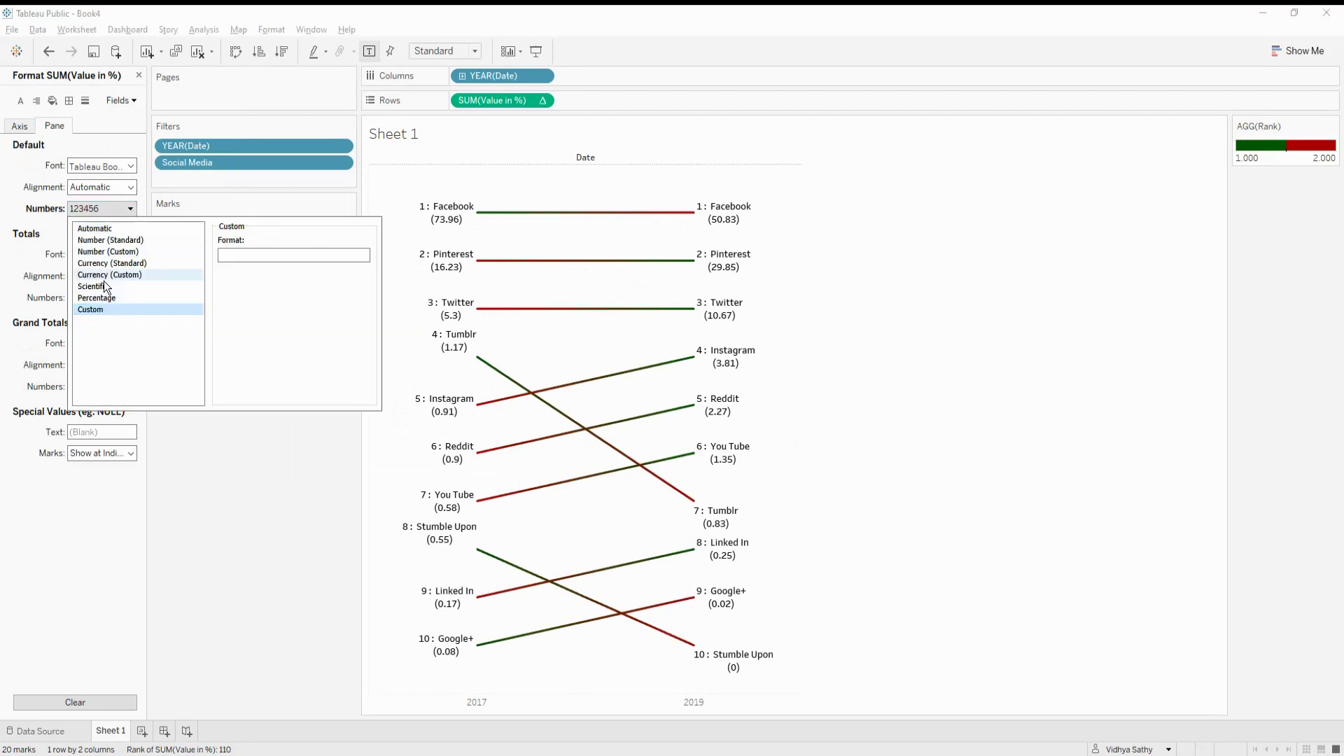
click(109, 251)
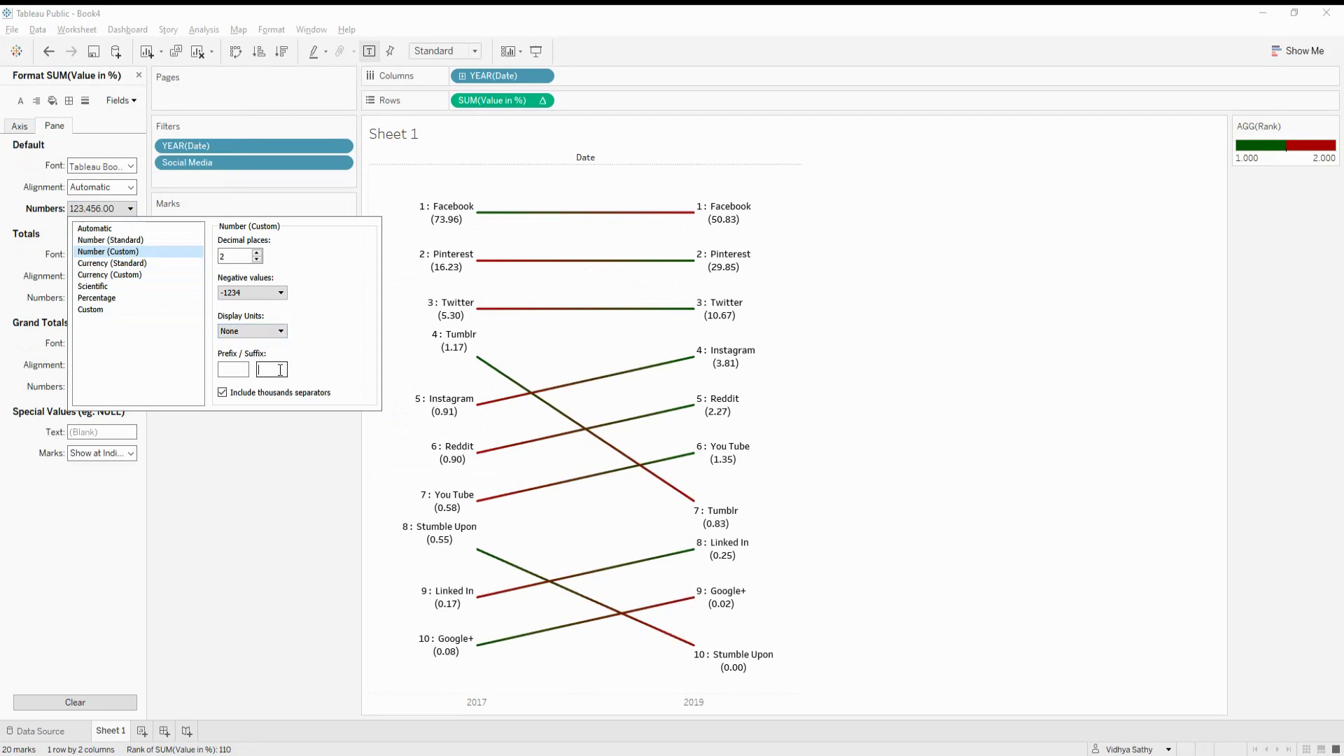
text(%)
click(287, 449)
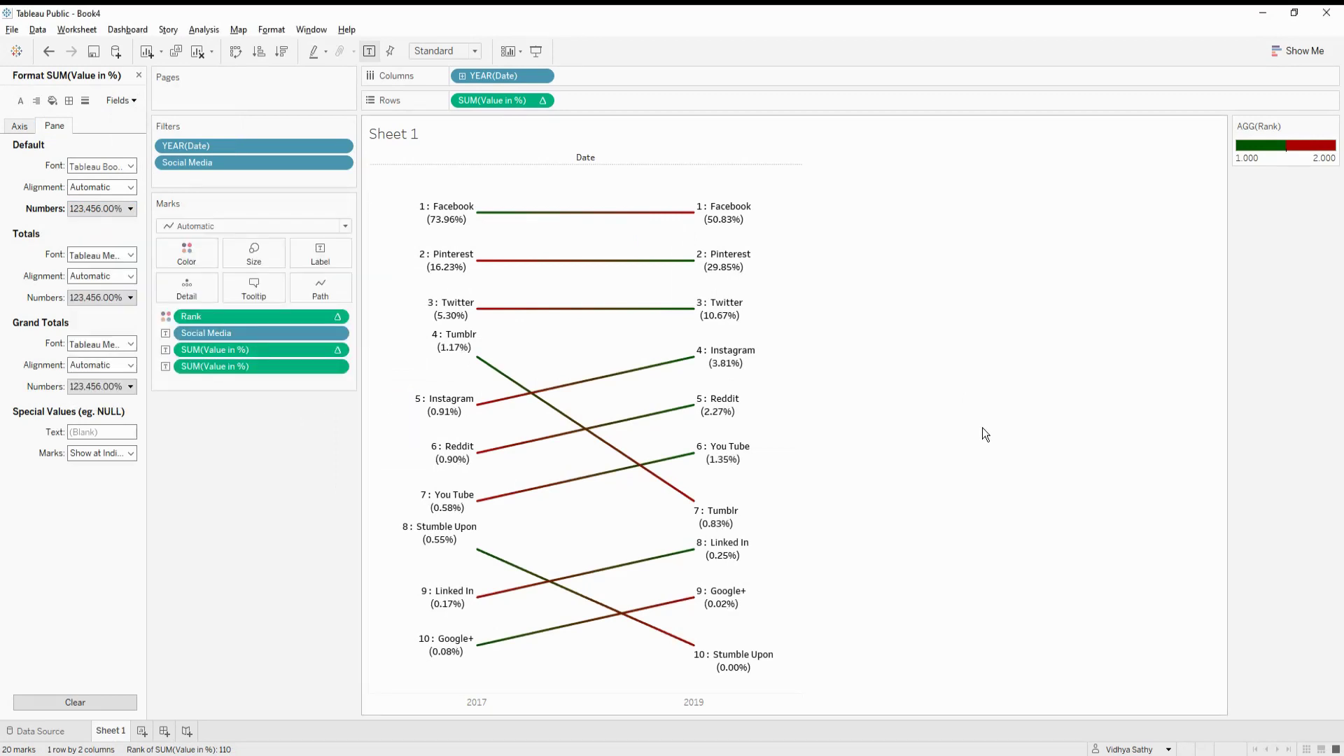
right_click(544, 161)
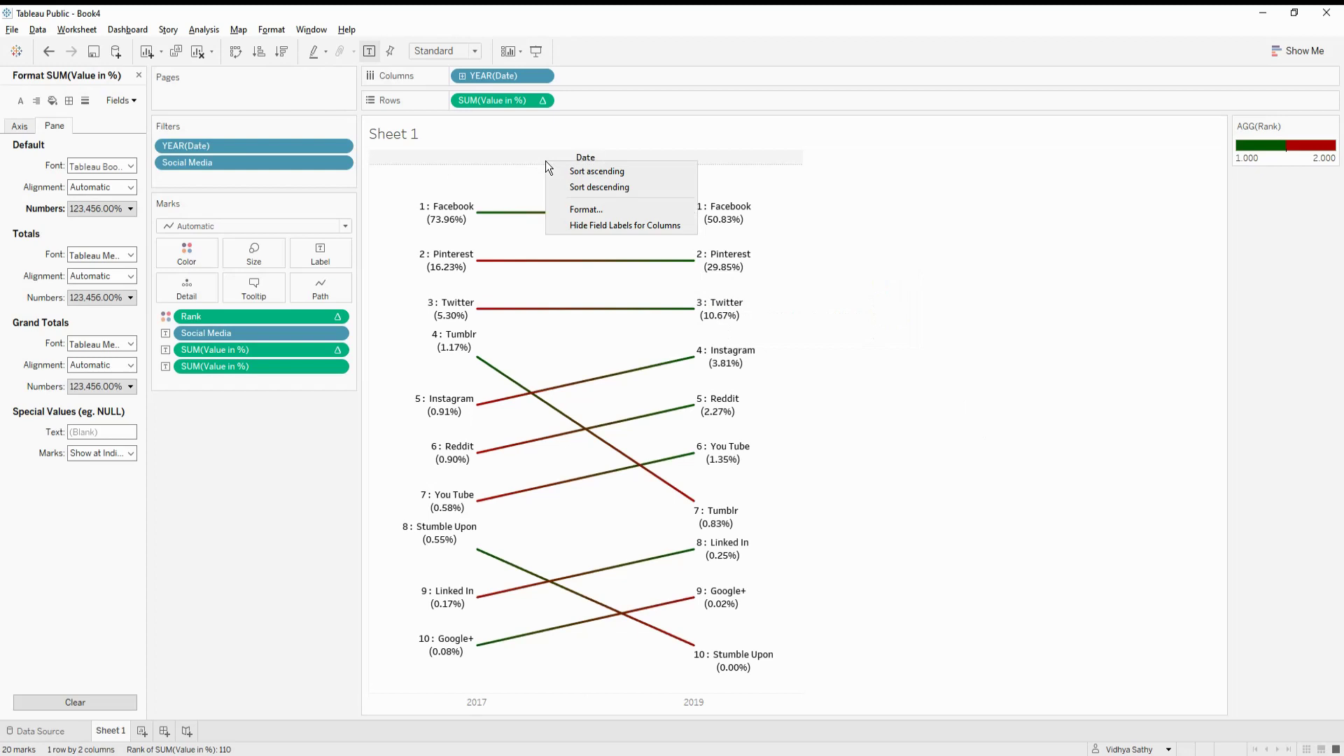
Step: Hide the Date field label for columns and retitle the sheet 'Slope Chart'
click(575, 225)
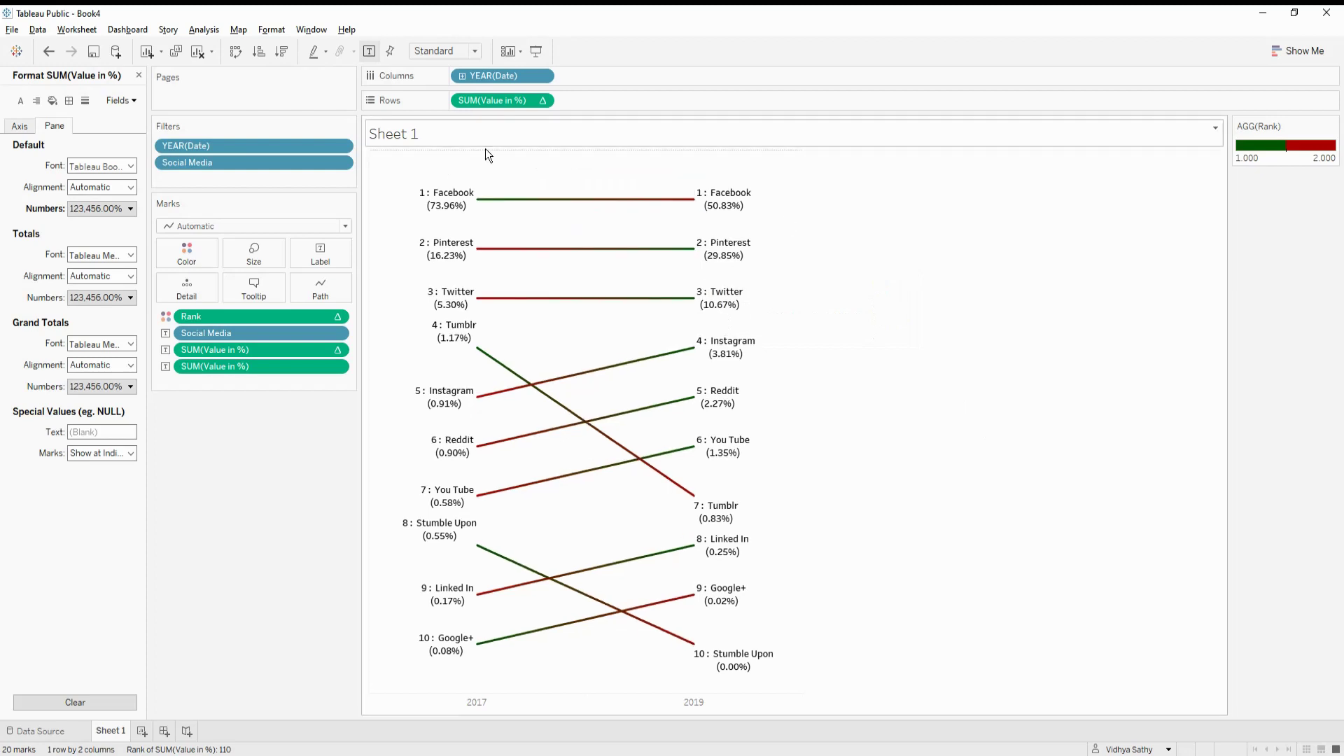
right_click(415, 137)
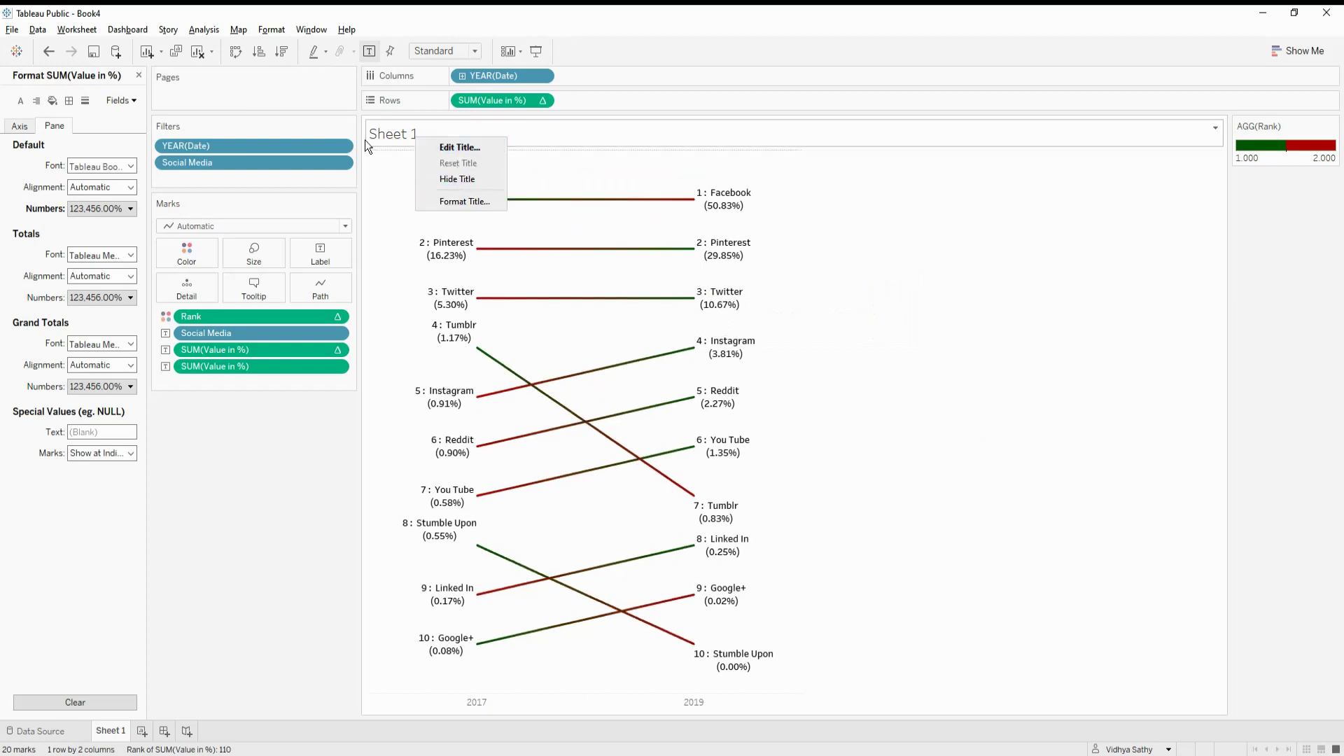
click(395, 120)
double_click(396, 126)
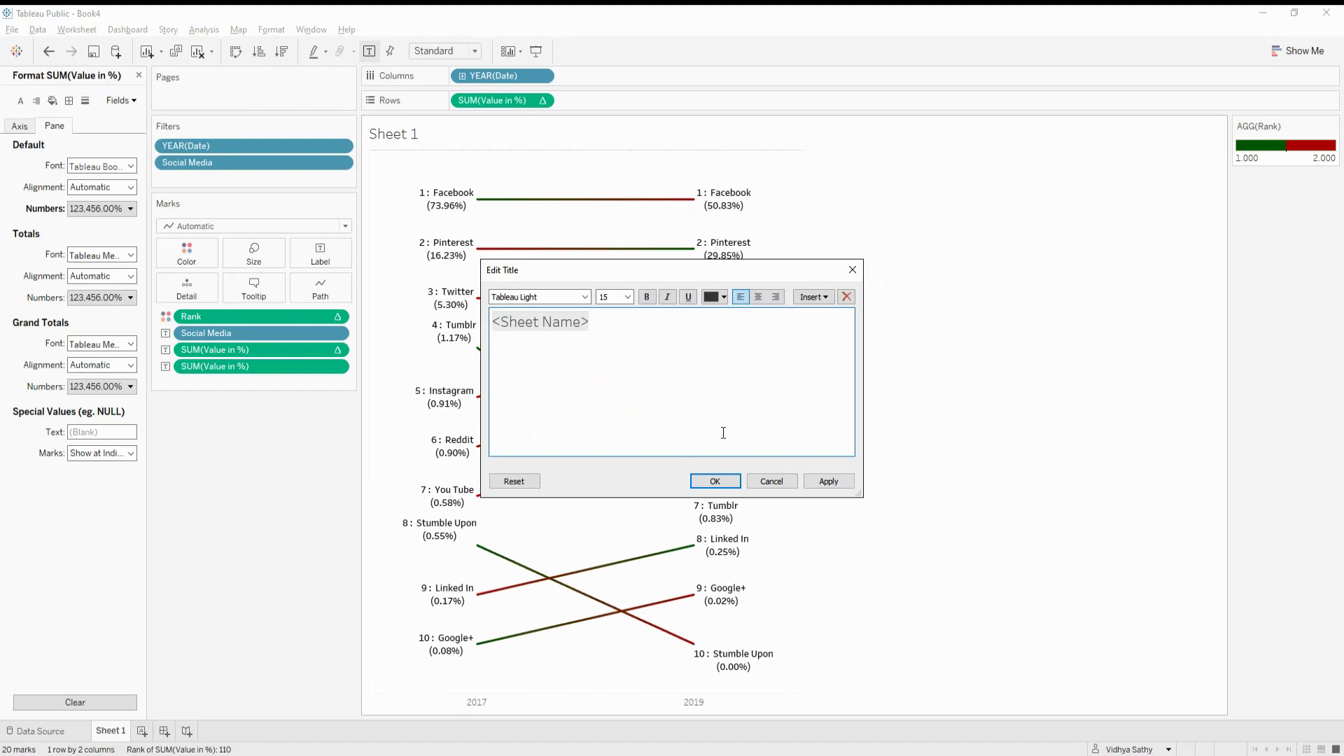
text(Slope C)
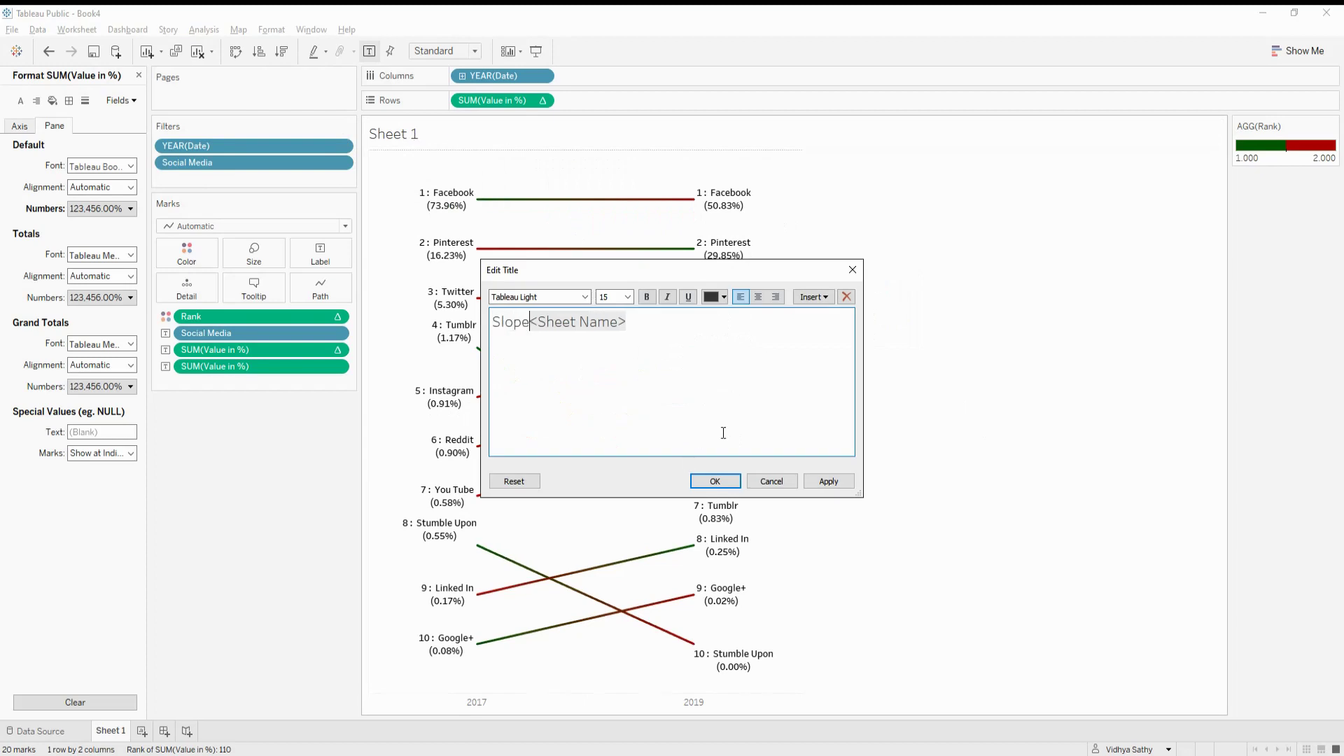
text(hart)
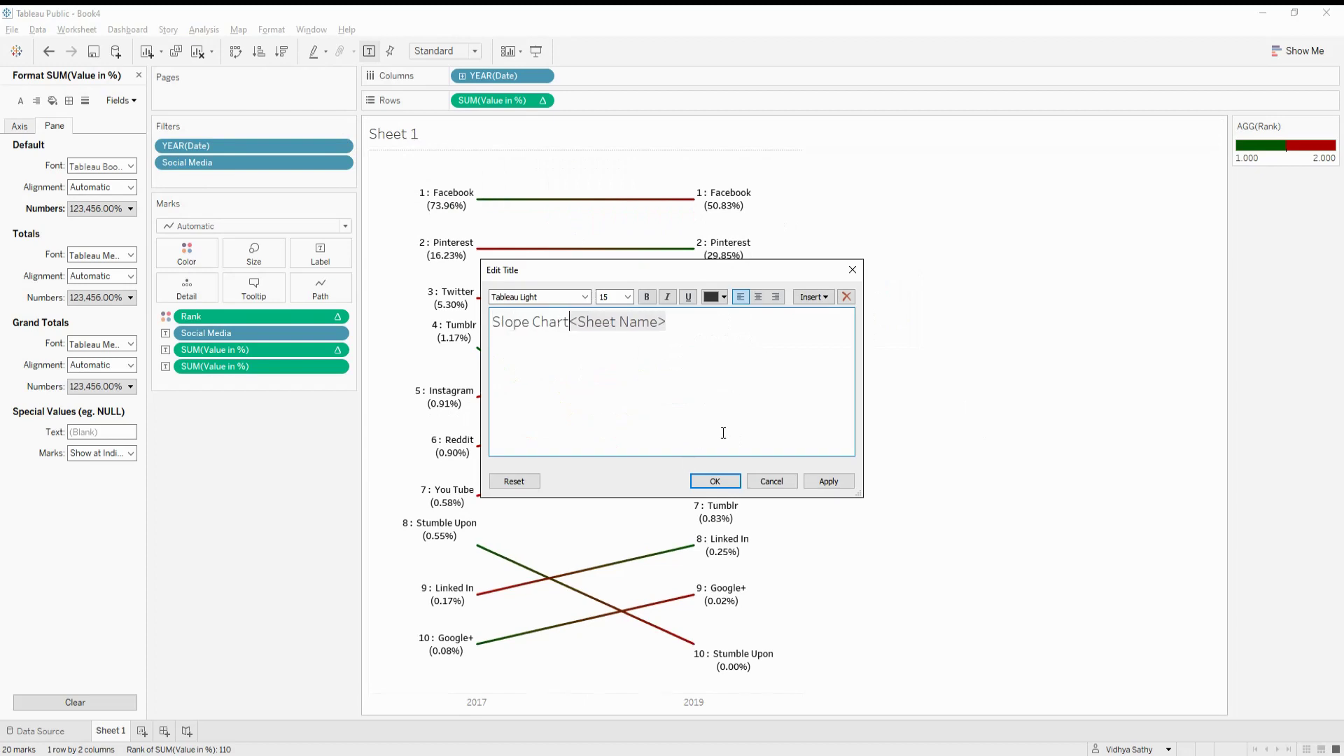
key(Delete)
key(Delete)
key(Delete)
key(Delete)
key(Delete)
key(Delete)
key(Delete)
key(Delete)
key(Delete)
key(Delete)
key(Delete)
key(Delete)
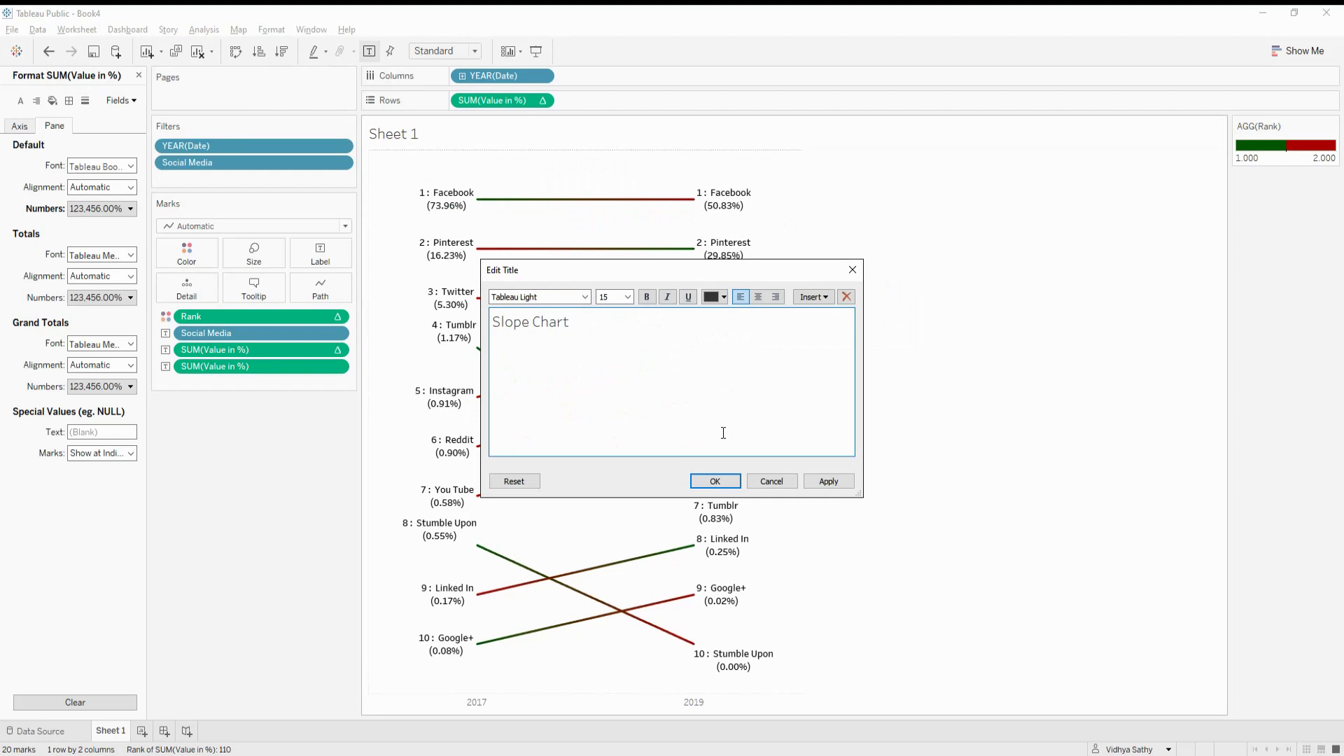
Step: Format the title as bold, centred, underlined 20-point text
key(ctrl+a)
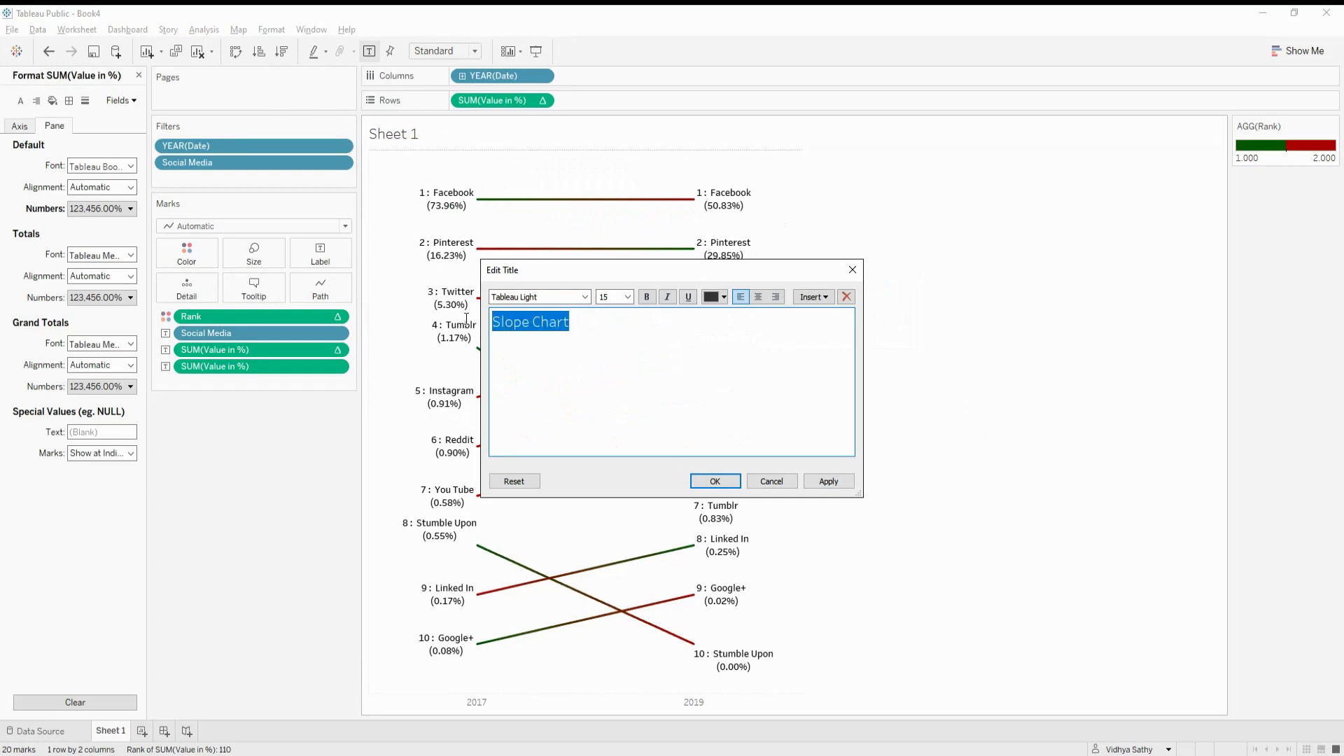
click(645, 297)
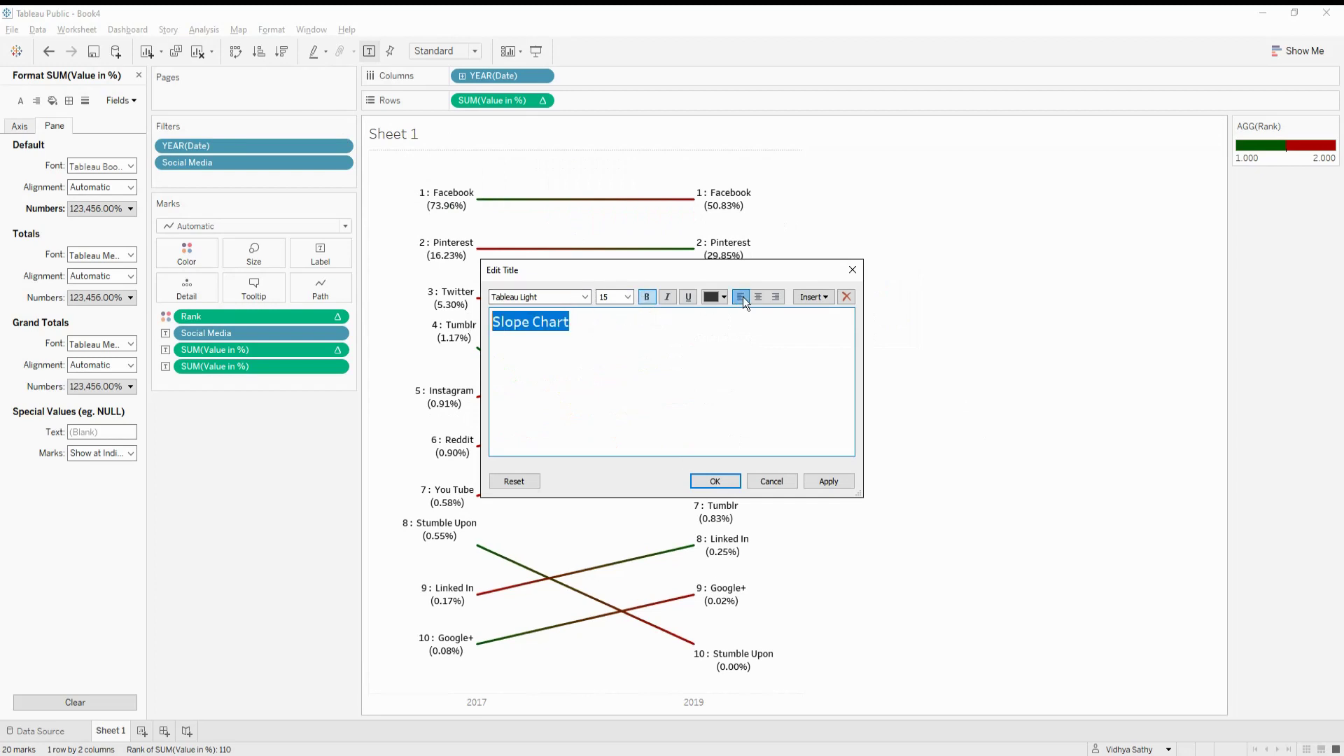
click(757, 297)
click(633, 295)
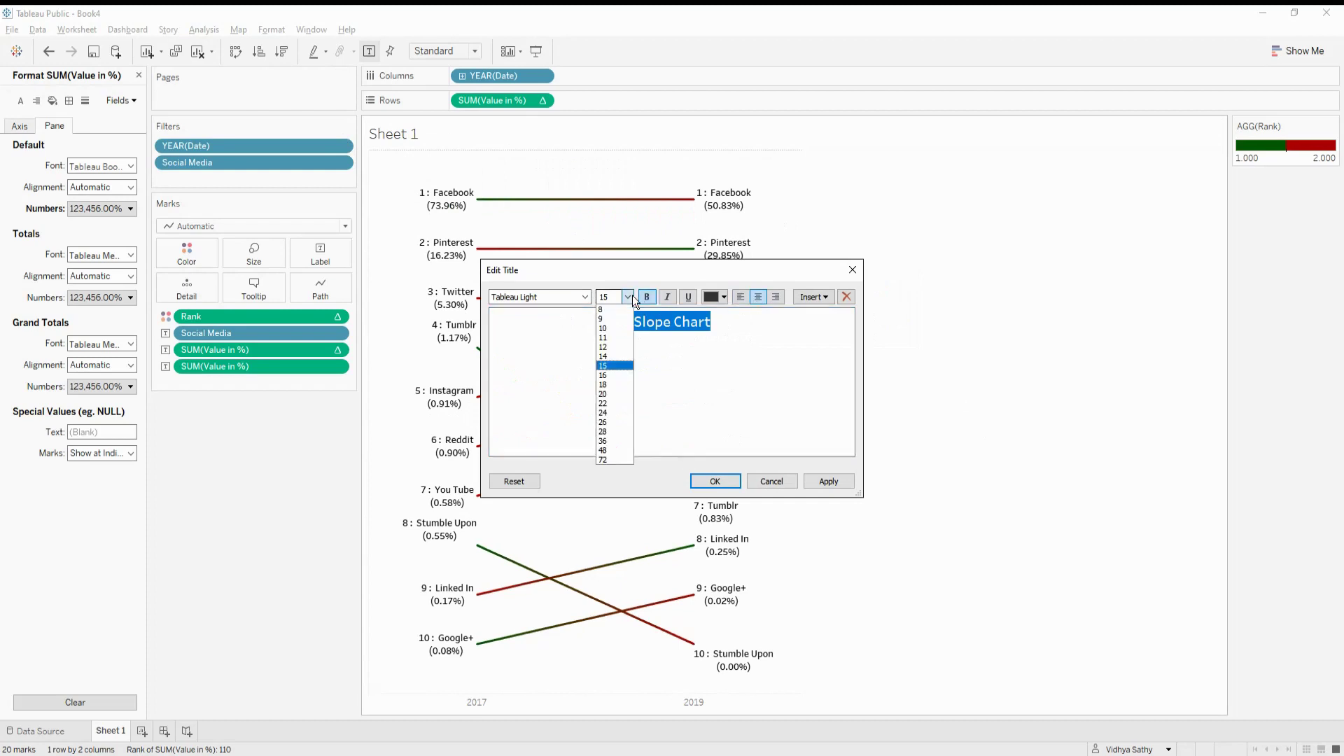
click(610, 395)
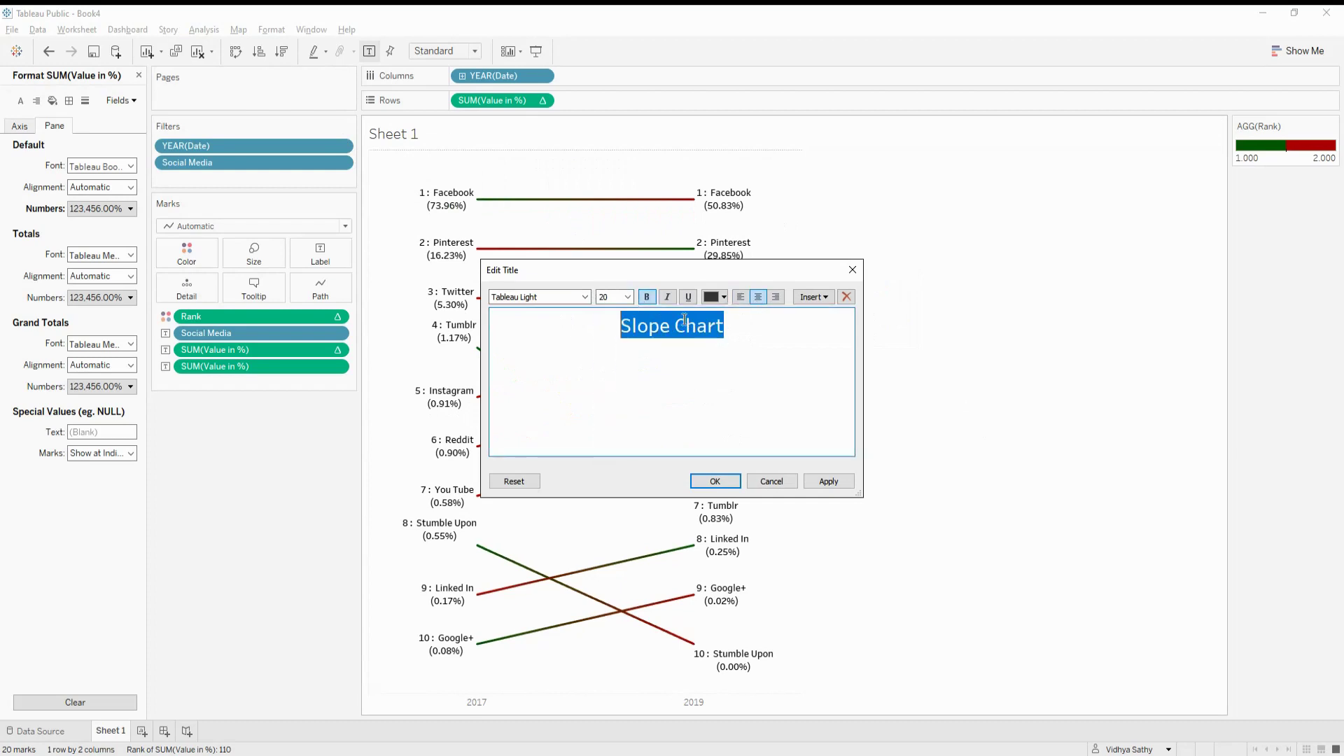
click(688, 297)
click(829, 481)
click(717, 482)
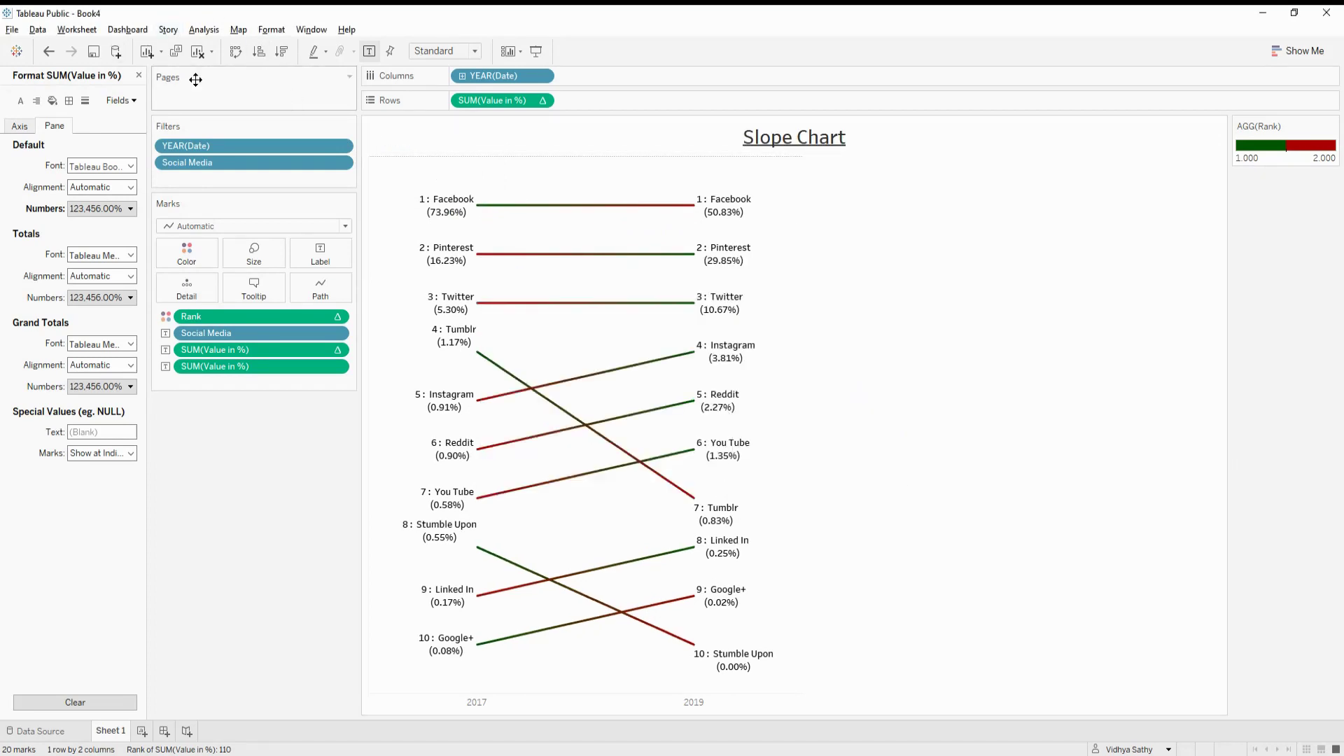
click(140, 75)
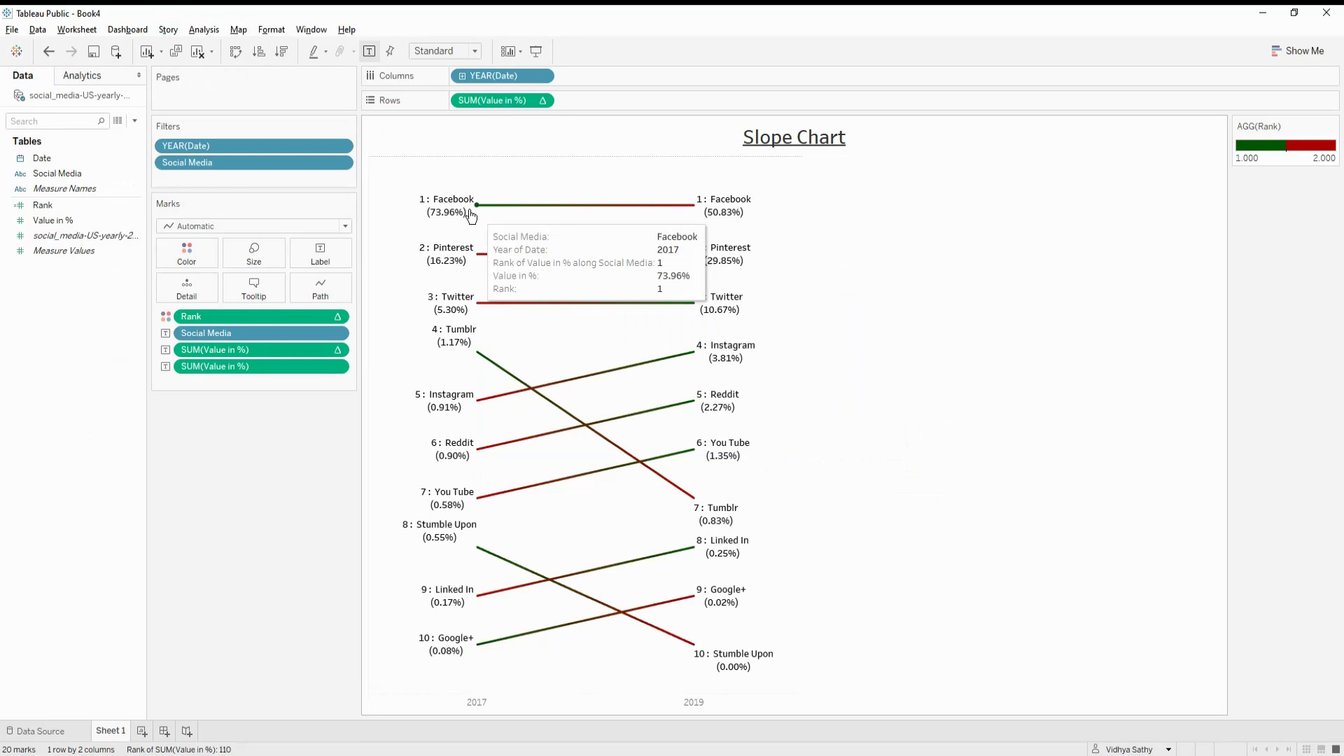
Step: Set the worksheet shading to dark grey
click(276, 34)
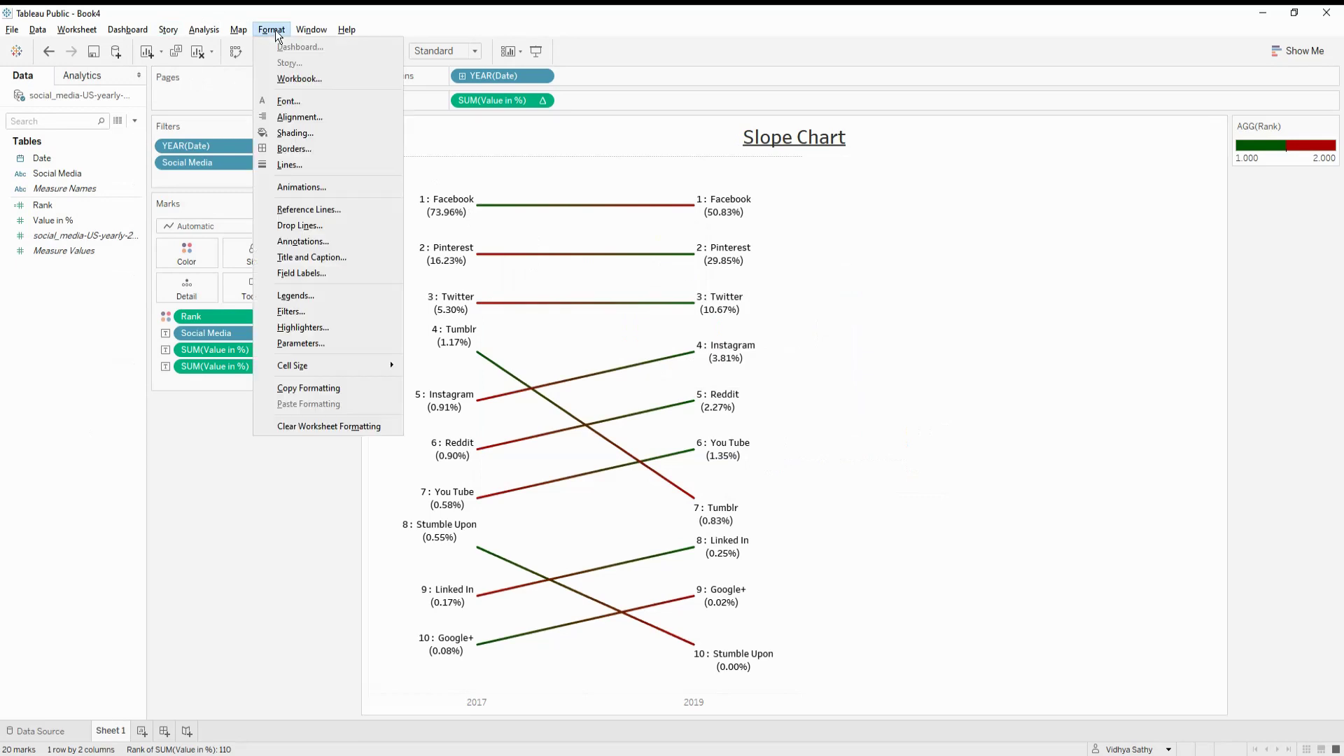
click(294, 132)
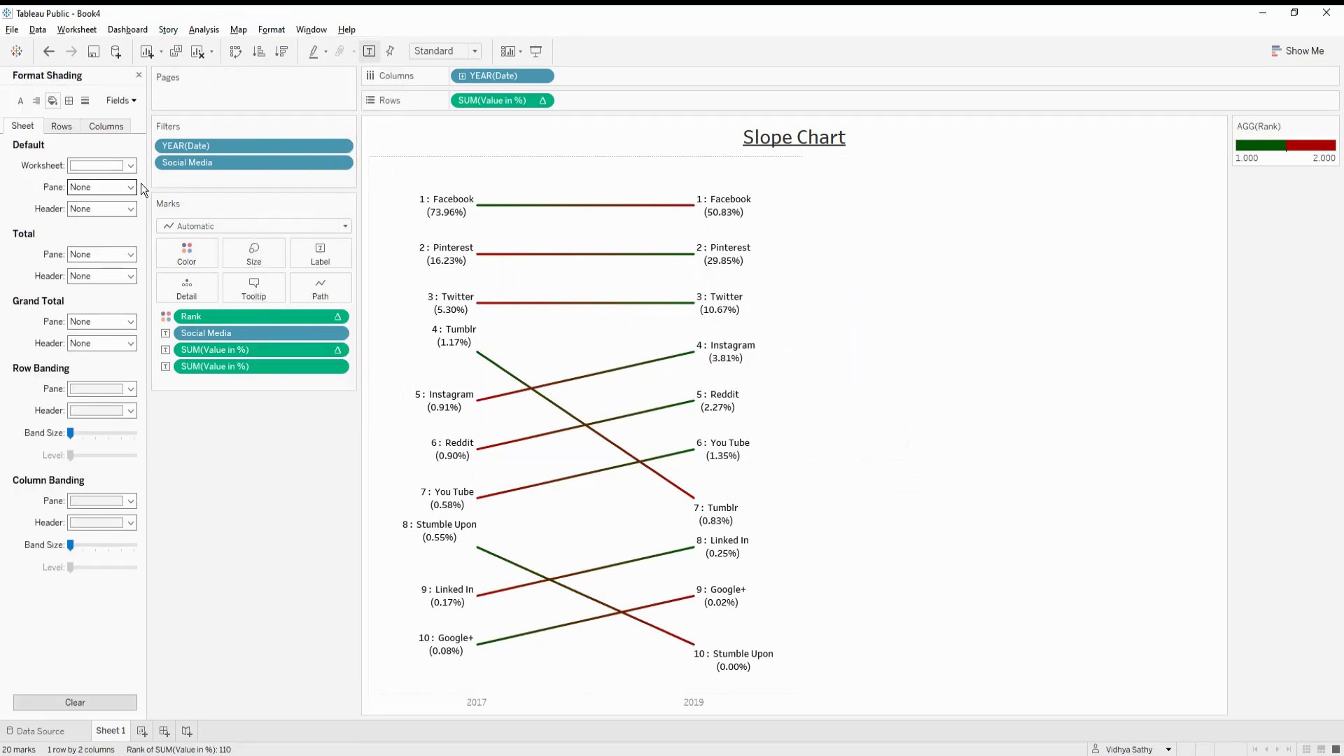
click(102, 165)
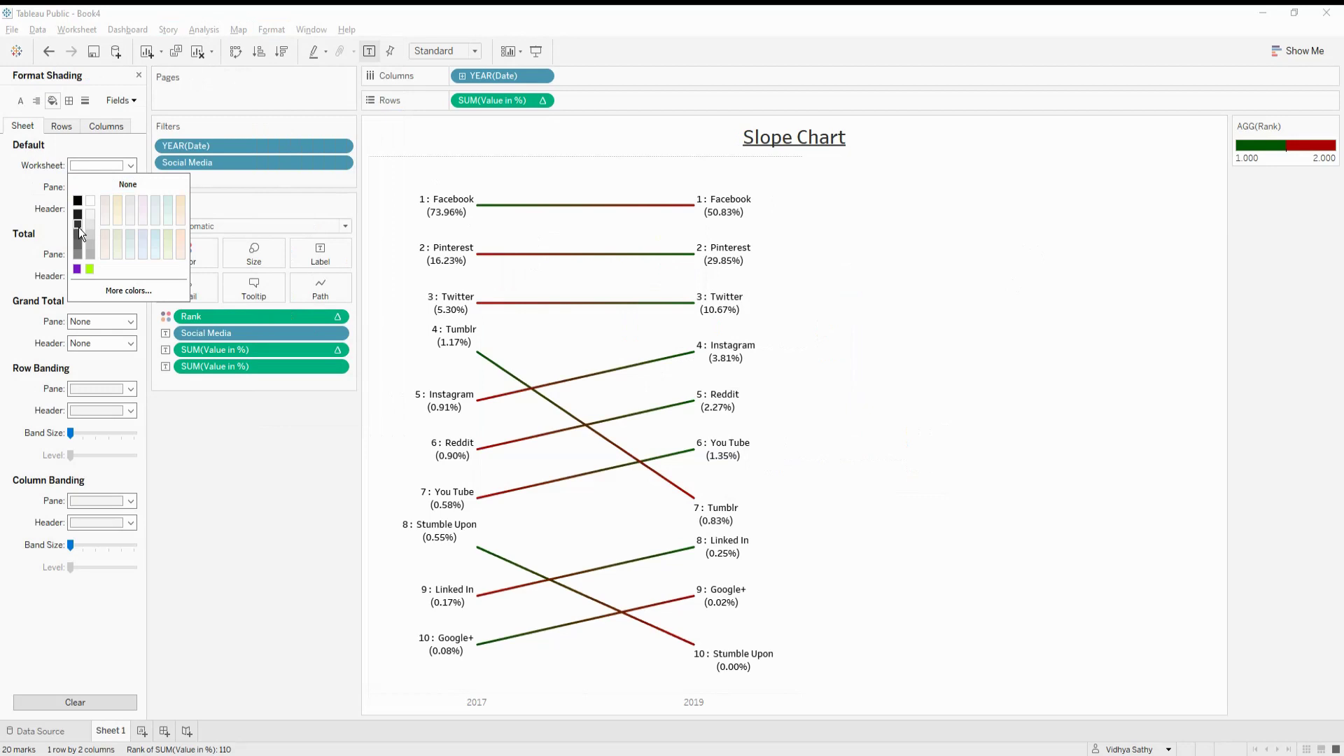
click(78, 226)
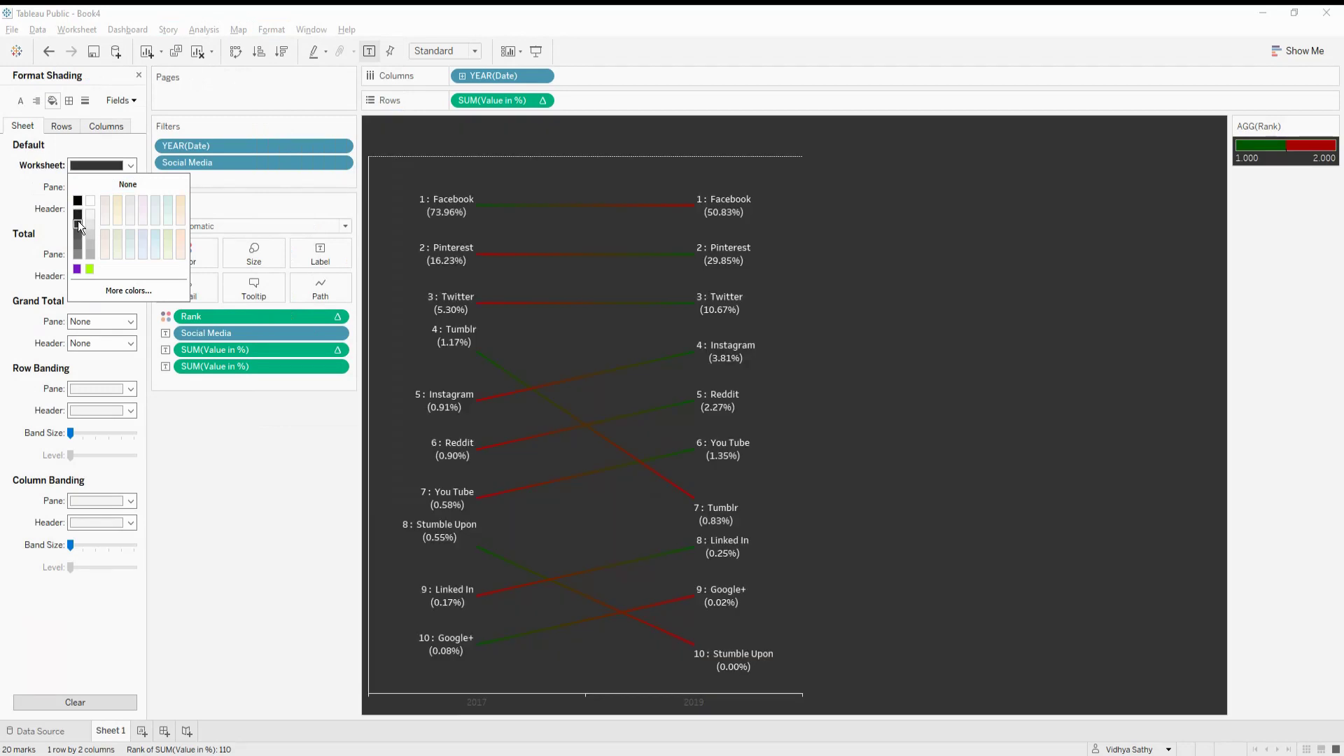
click(78, 235)
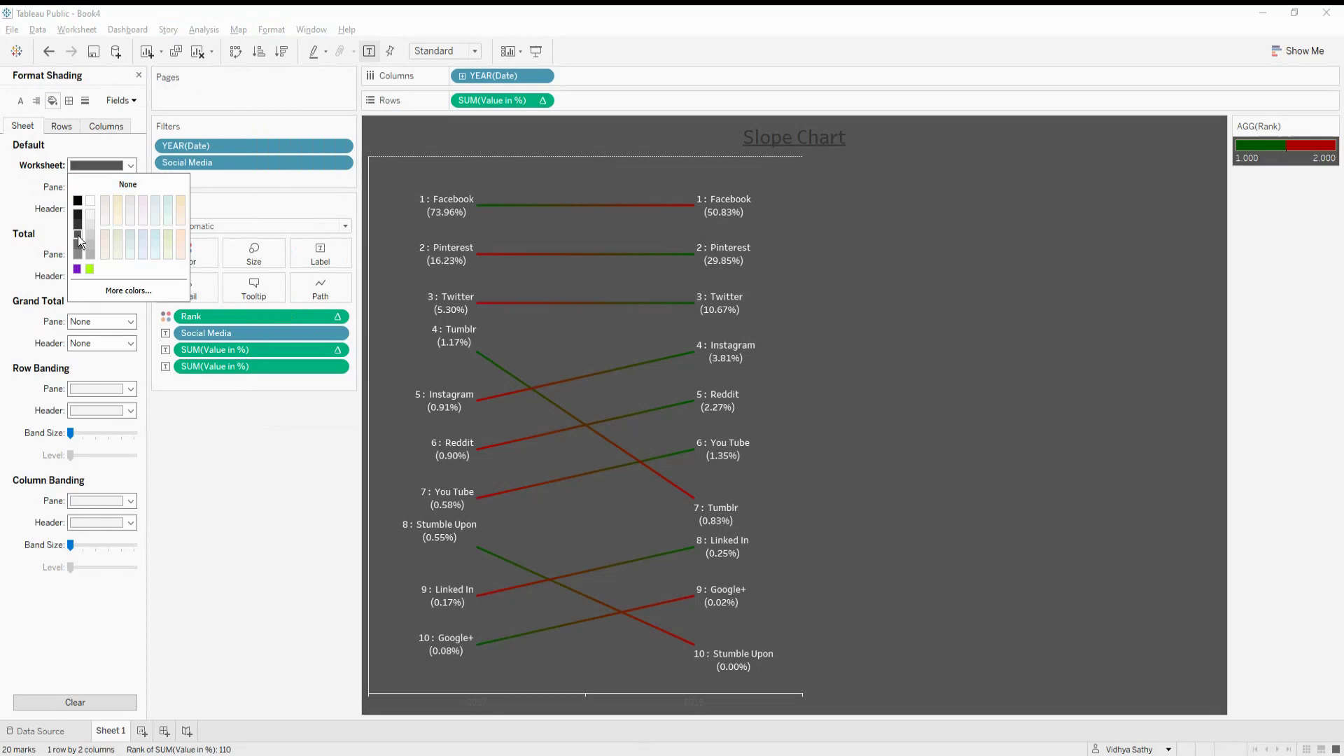
Step: Recolour the 'Slope Chart' title text white
double_click(754, 128)
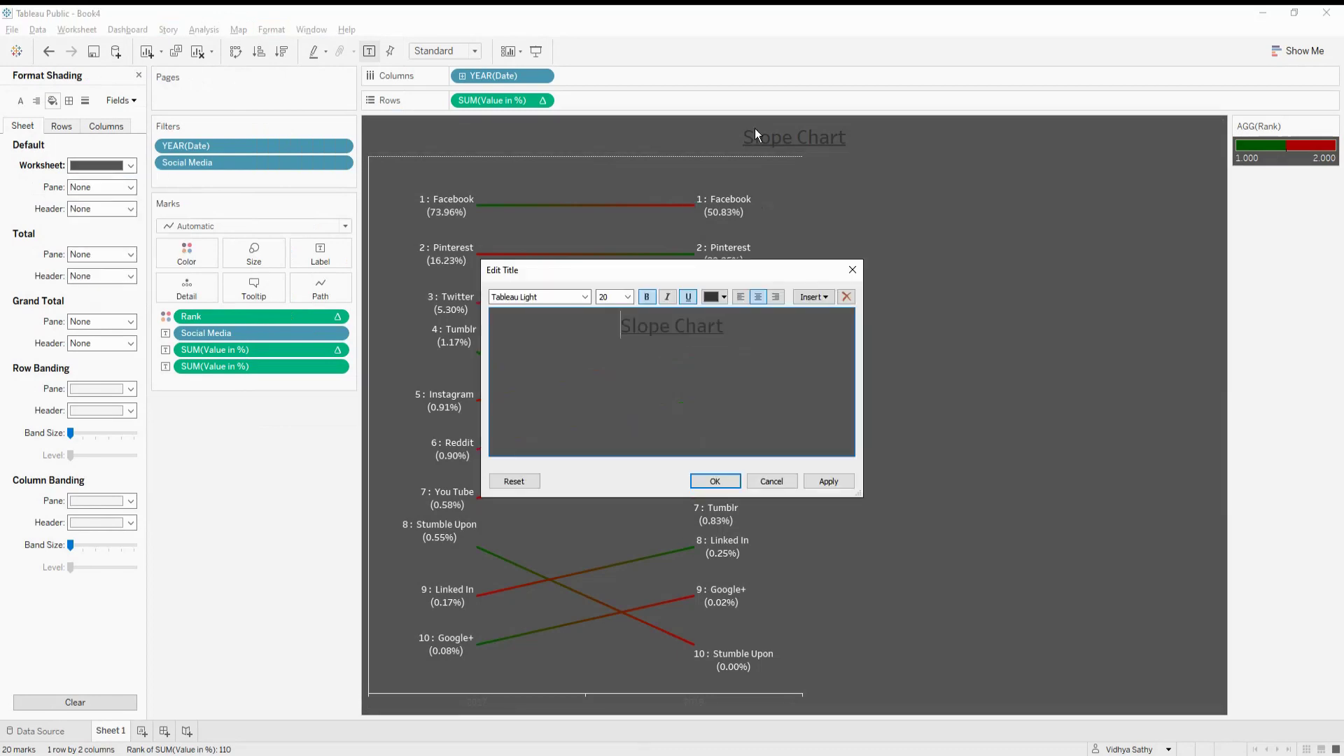
drag(758, 325, 623, 330)
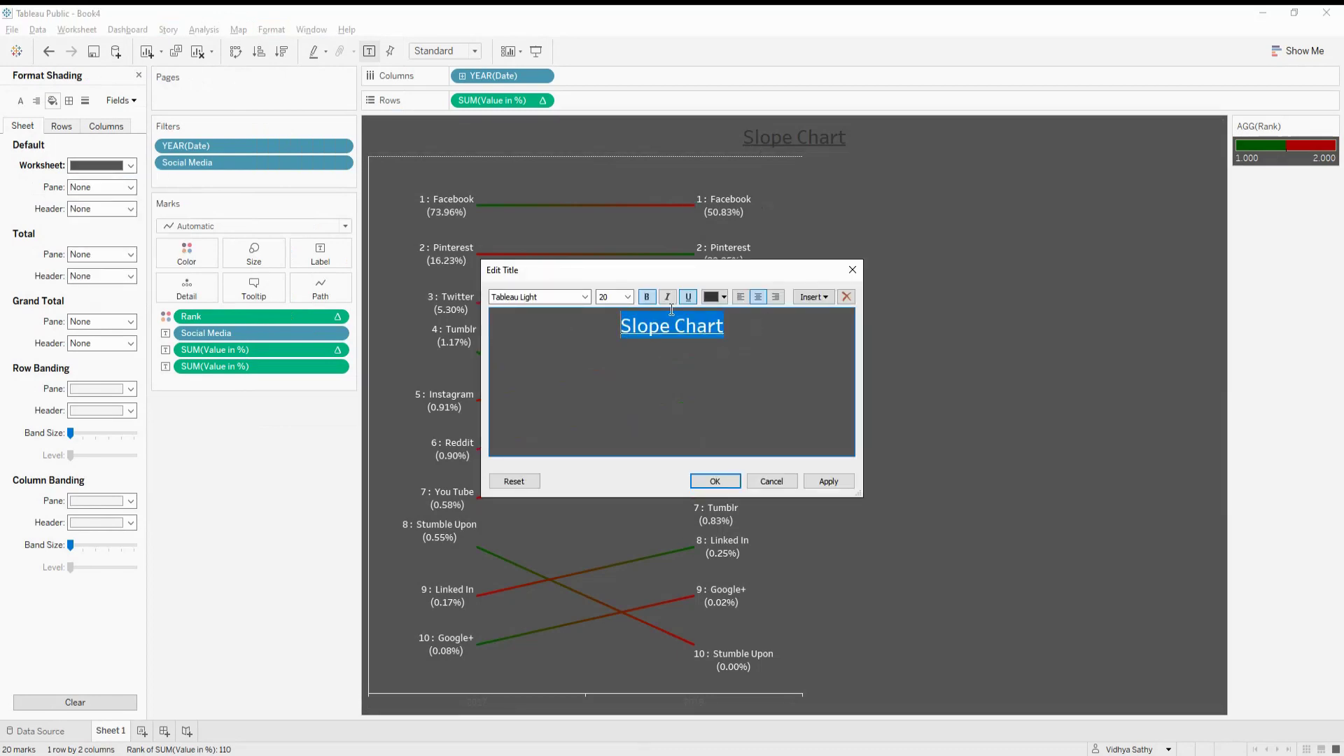
click(725, 298)
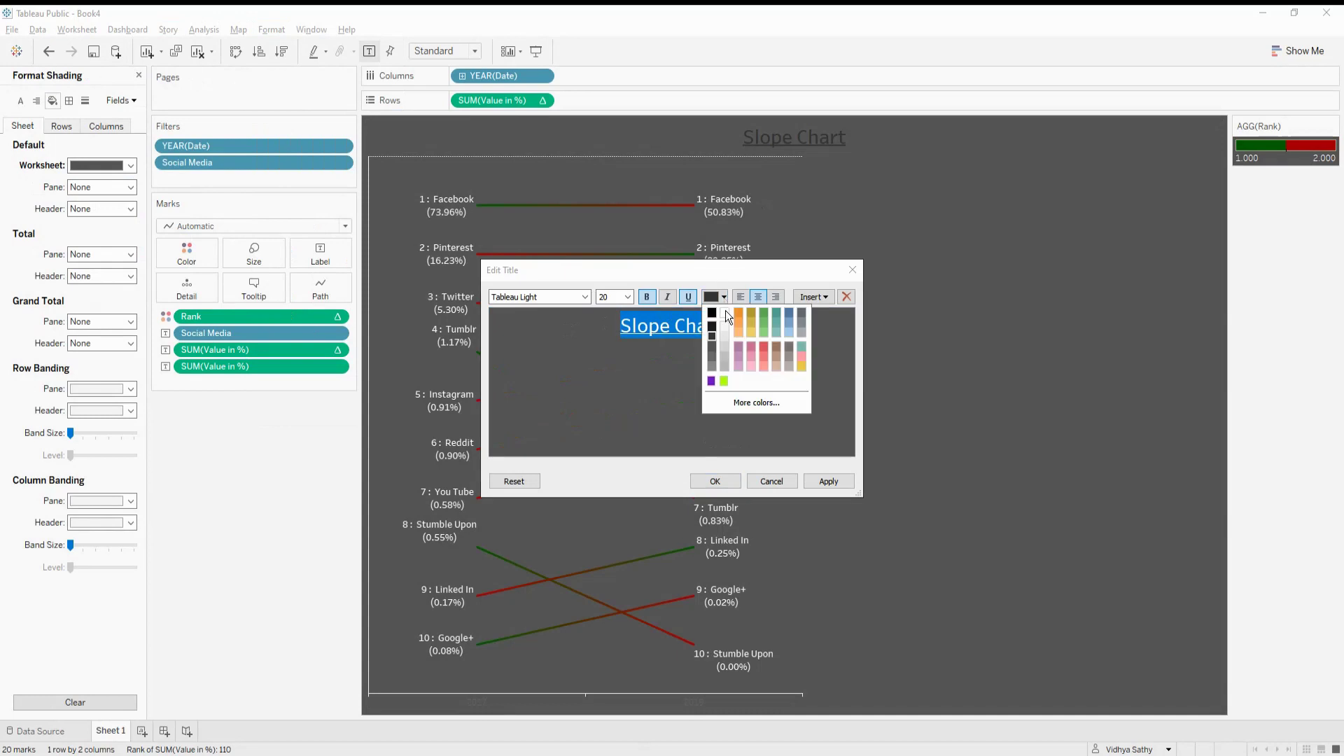
click(724, 317)
click(823, 483)
key(Return)
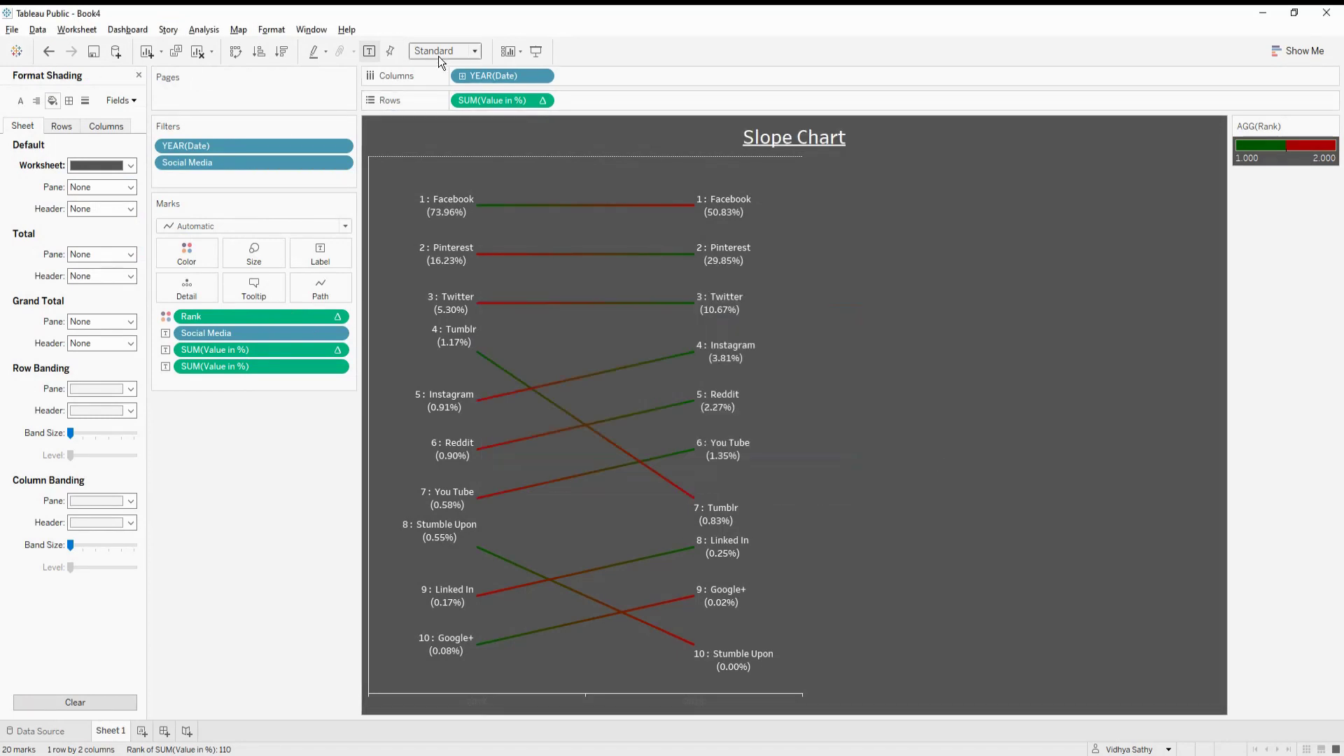
Step: Show the finished dark slope chart full screen in Presentation Mode
click(535, 53)
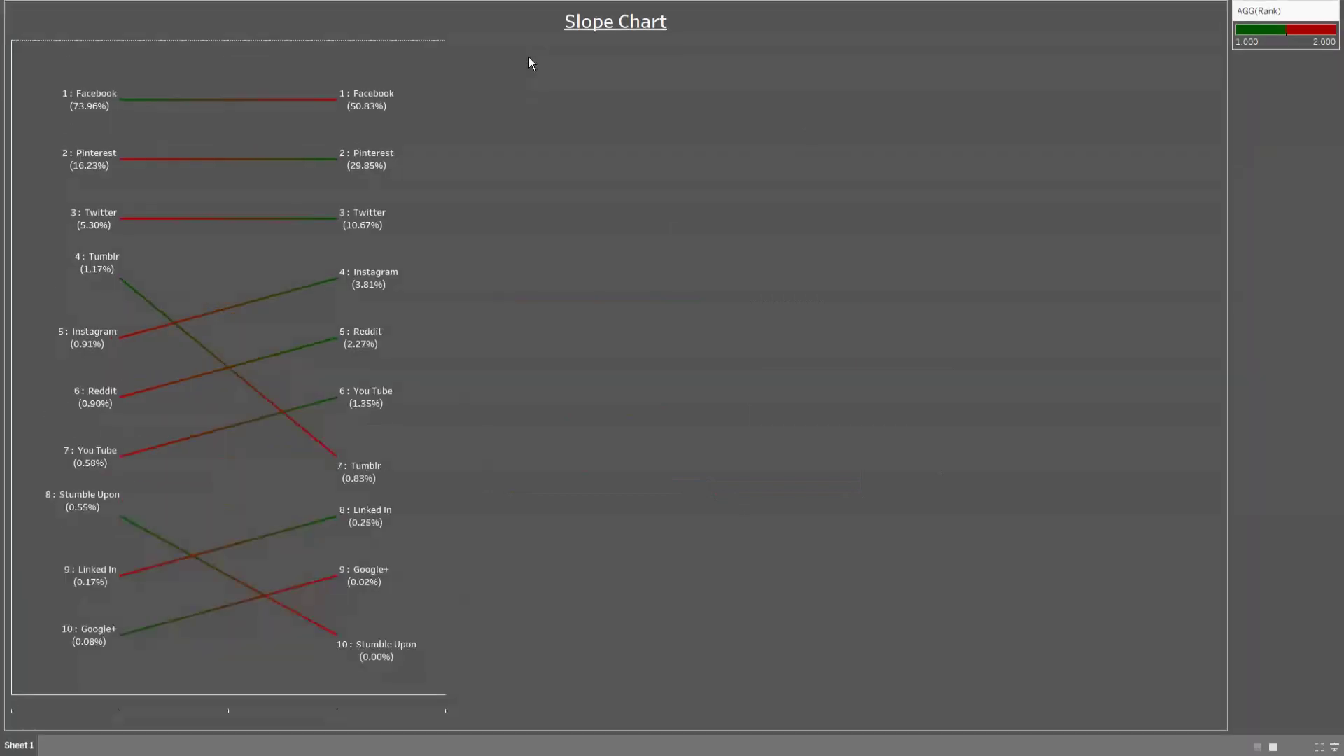